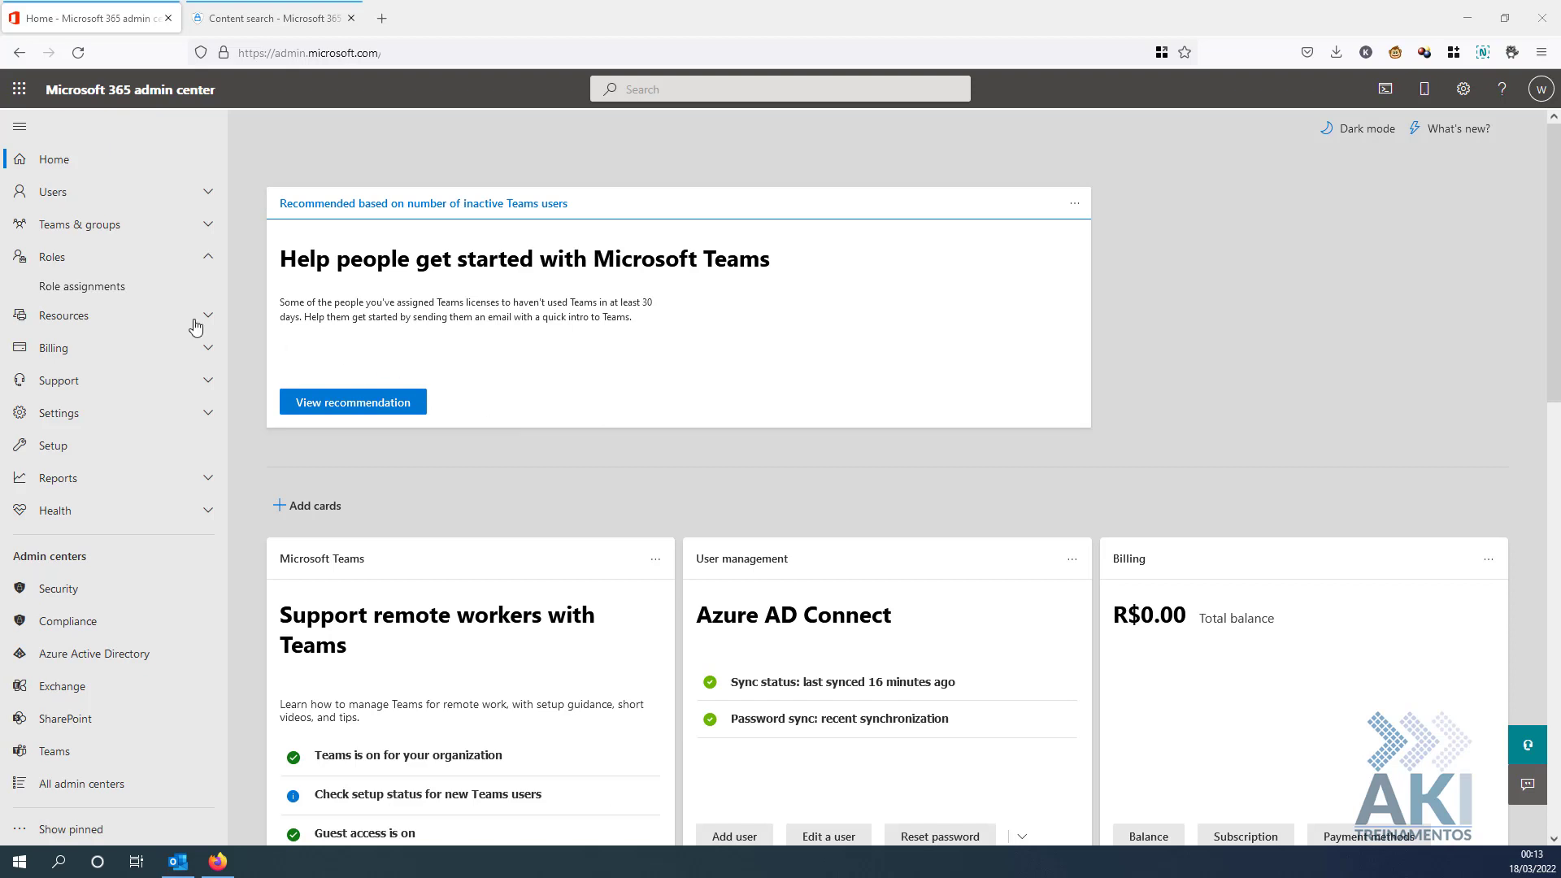
Go to Roles > Role assignments to list the admin roles
click(67, 294)
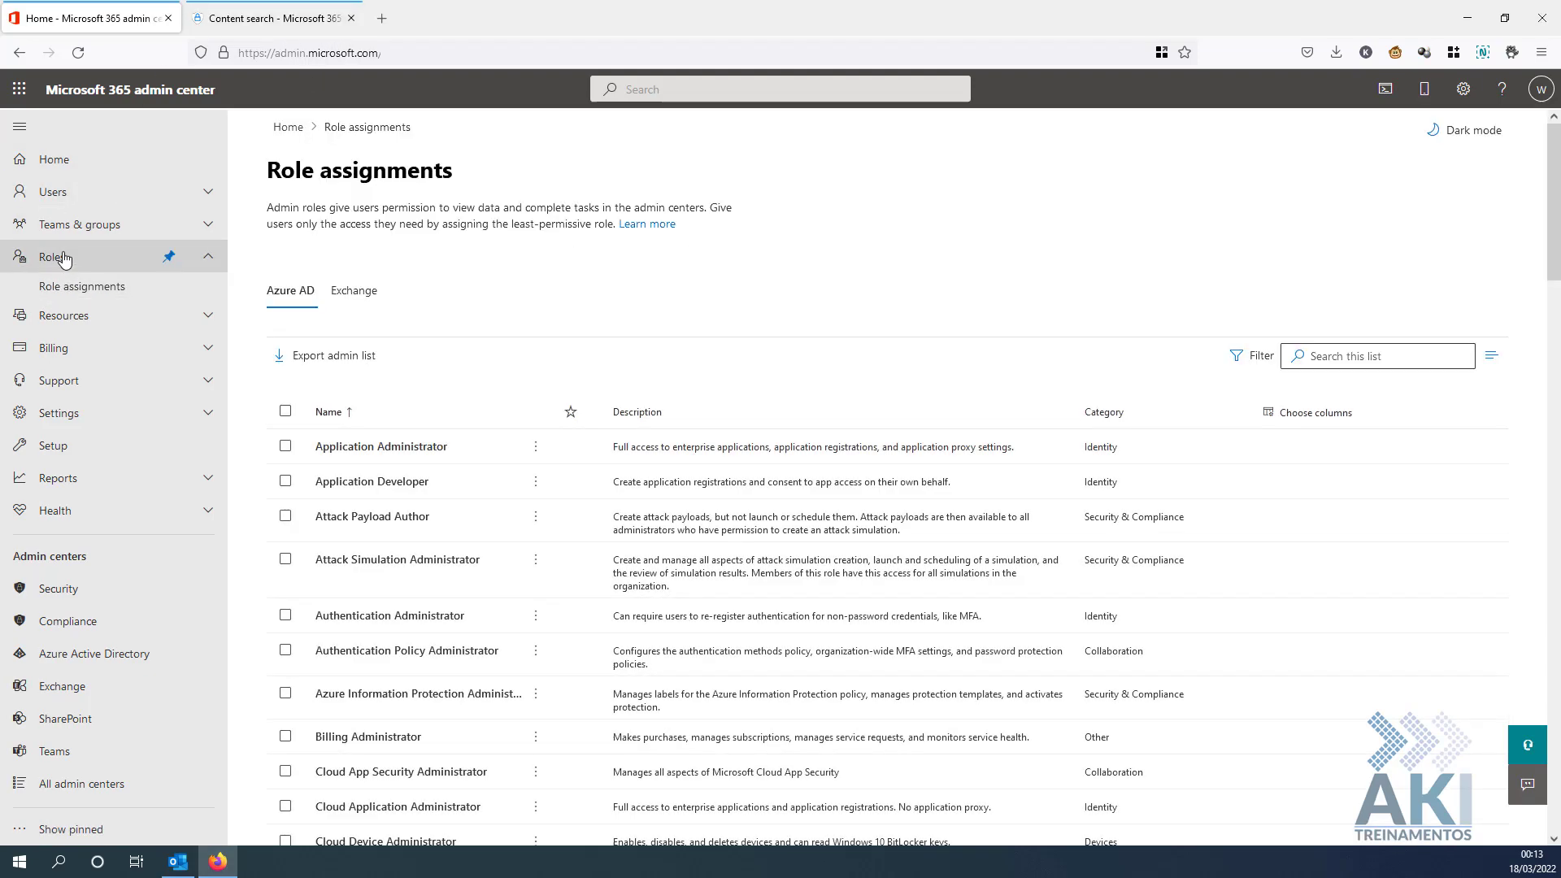
On the Exchange tab, check Compliance Management's two assigned admins without adding anyone, then close the details
click(355, 294)
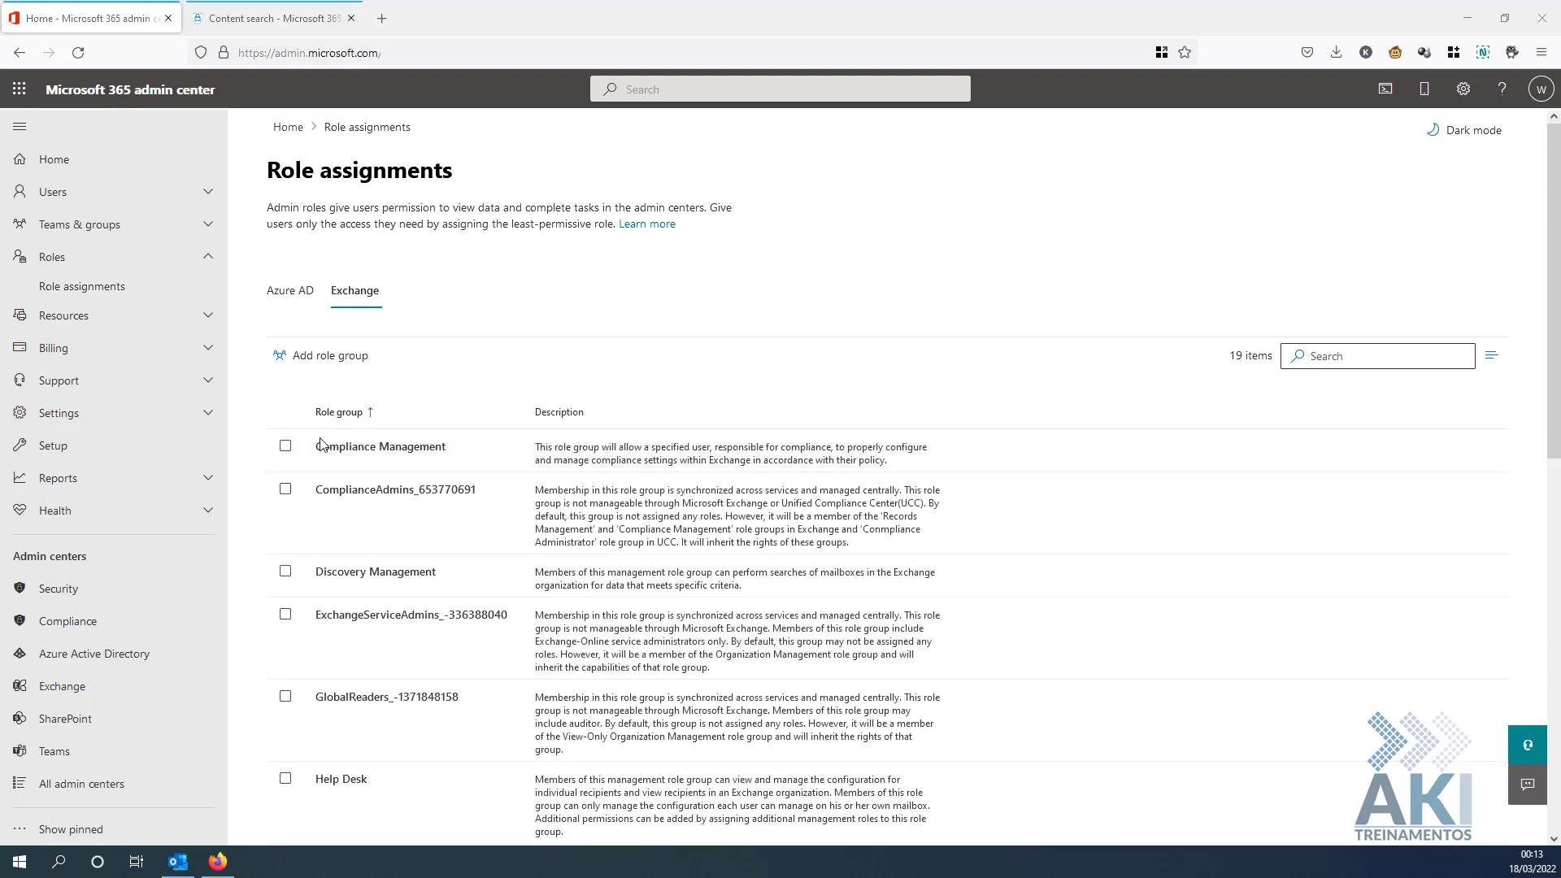
click(374, 454)
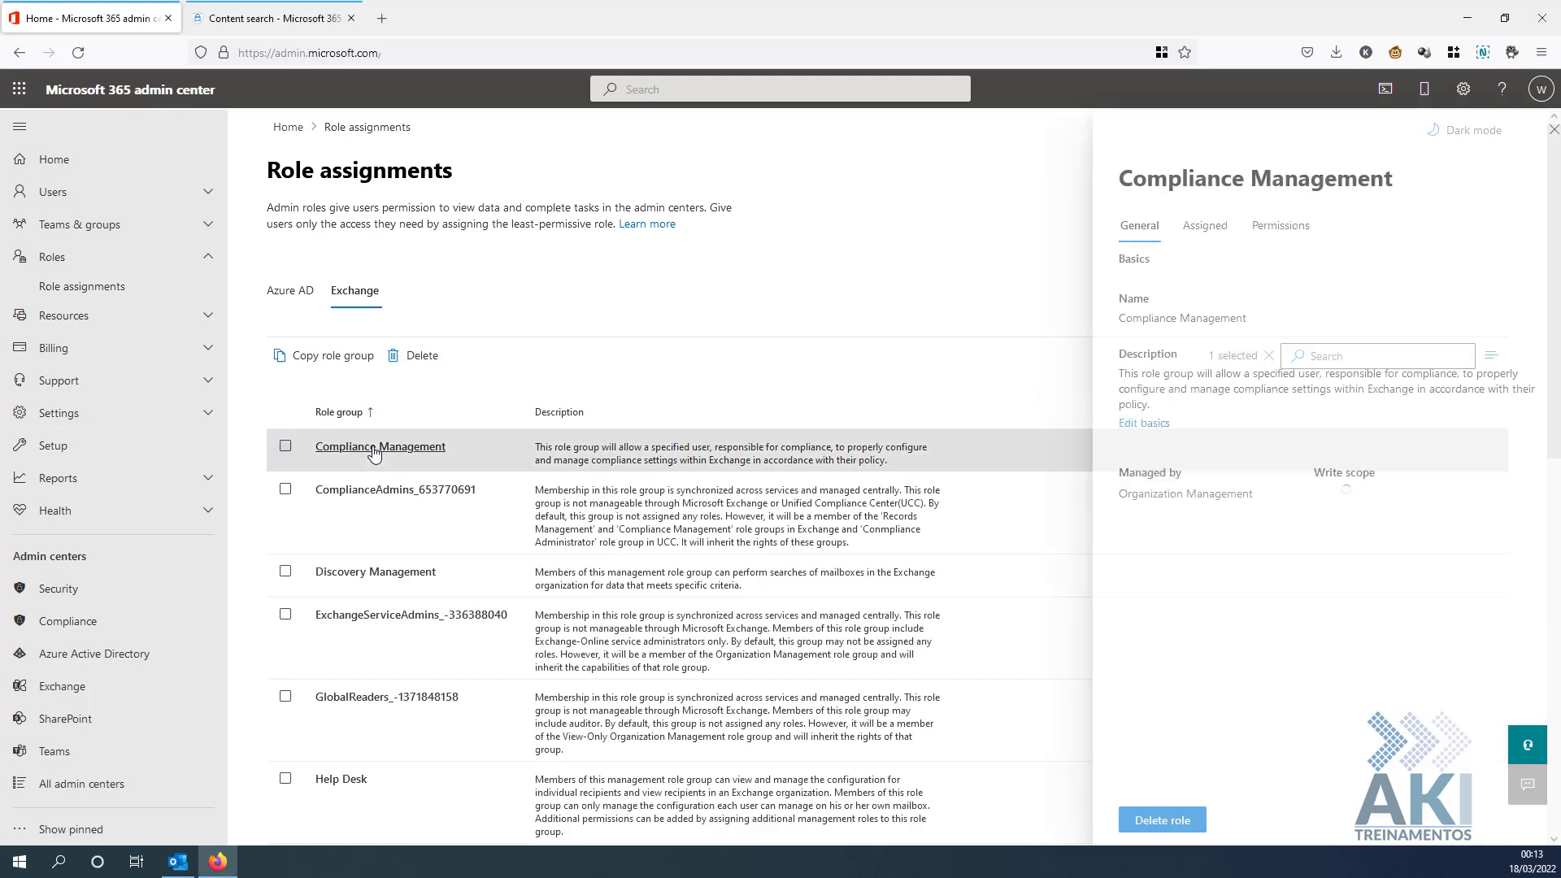
click(1203, 234)
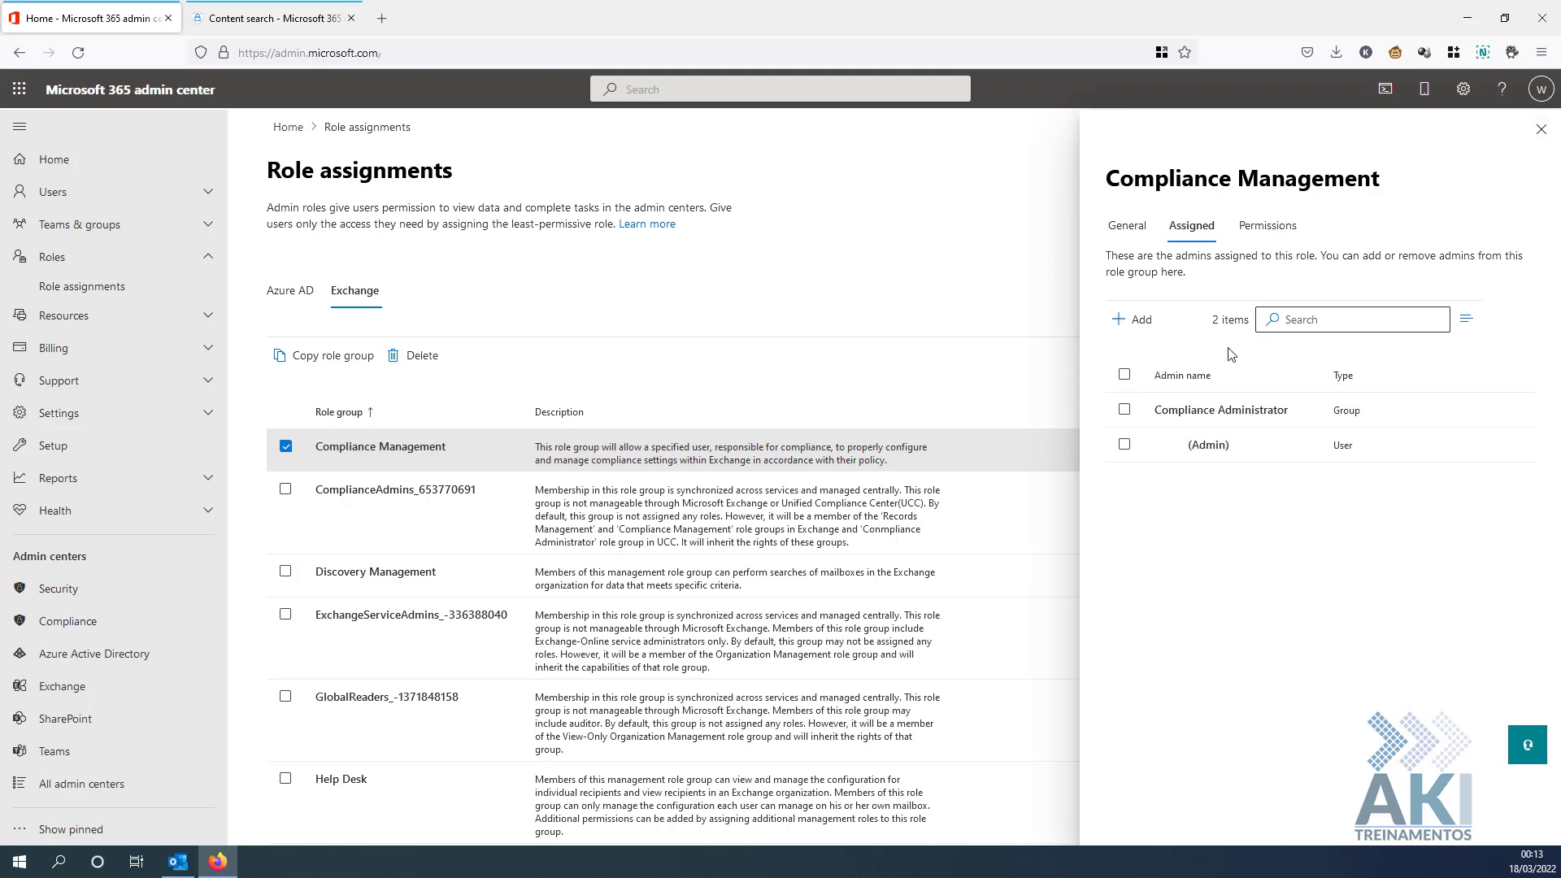
click(1140, 323)
click(1159, 262)
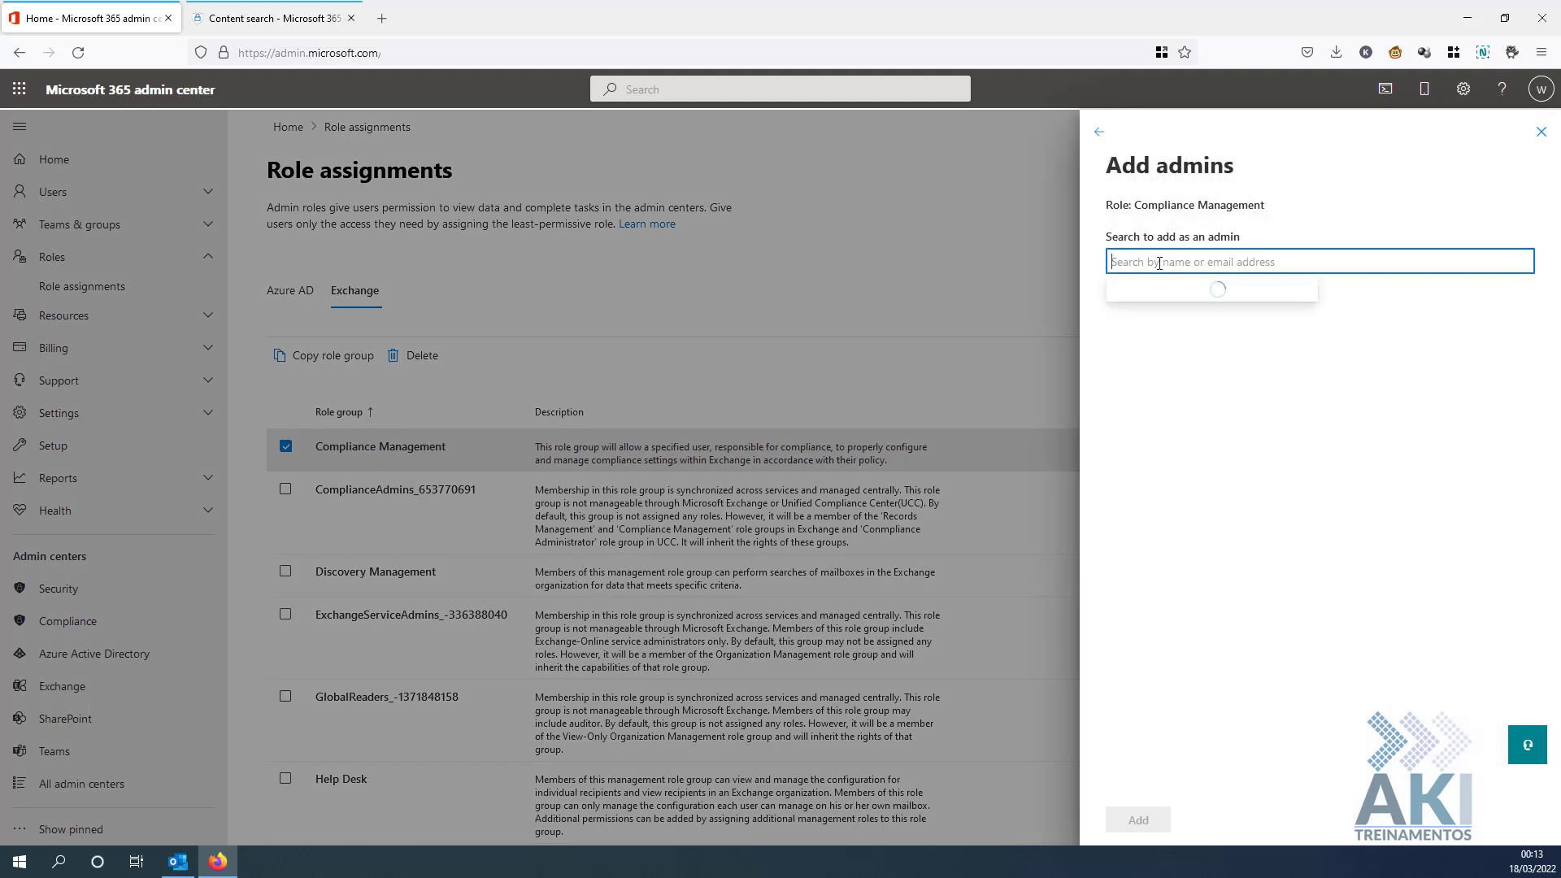
click(1542, 131)
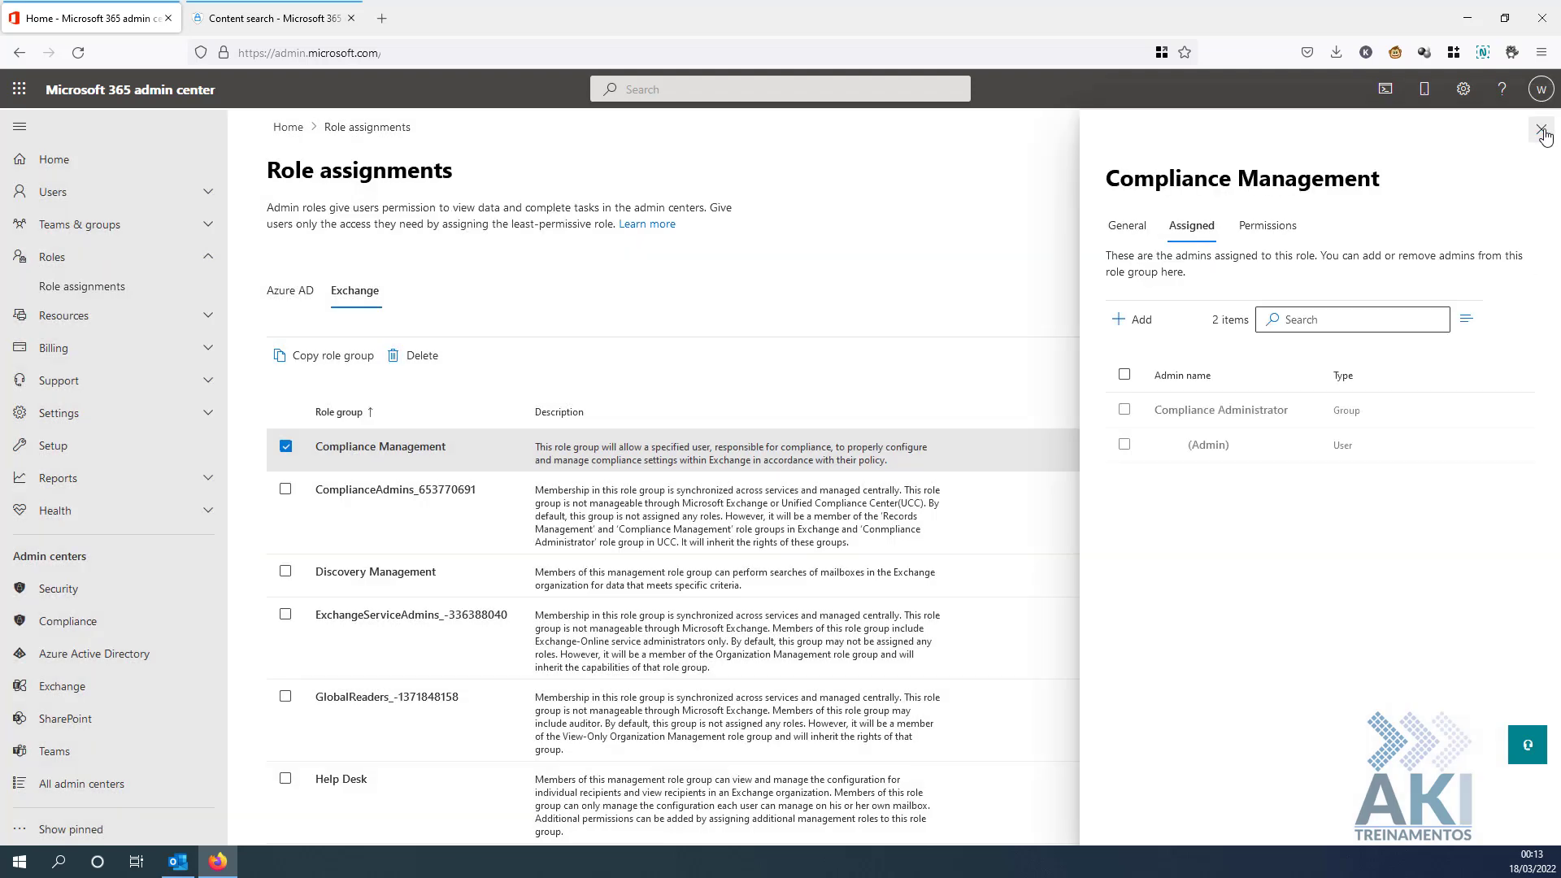
click(1543, 133)
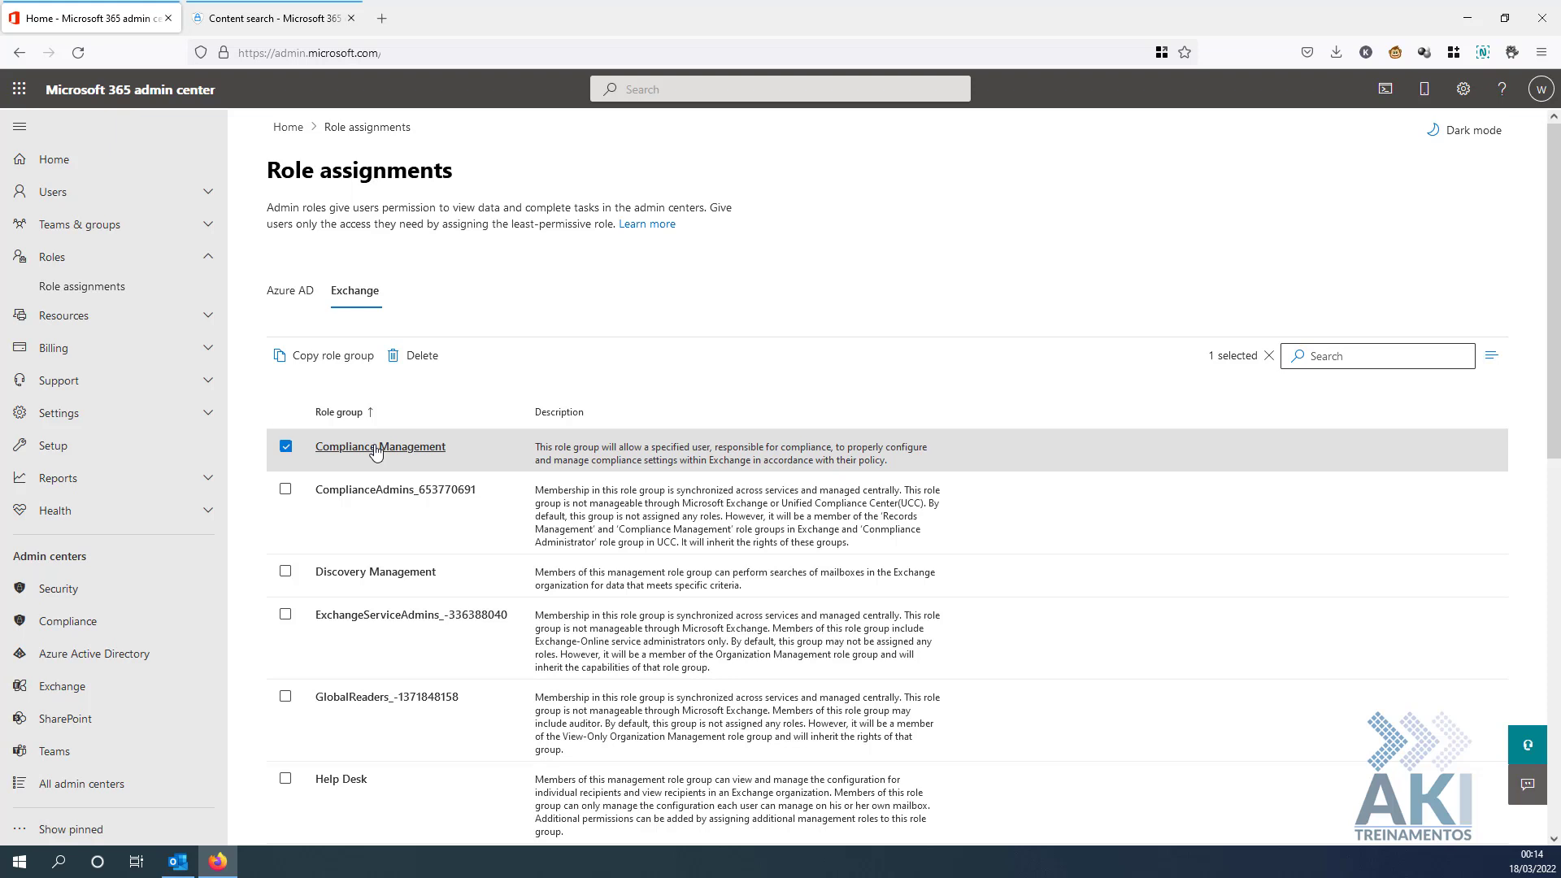
Check Discovery Management's Assigned list, which shows one admin user, then close the details
click(375, 573)
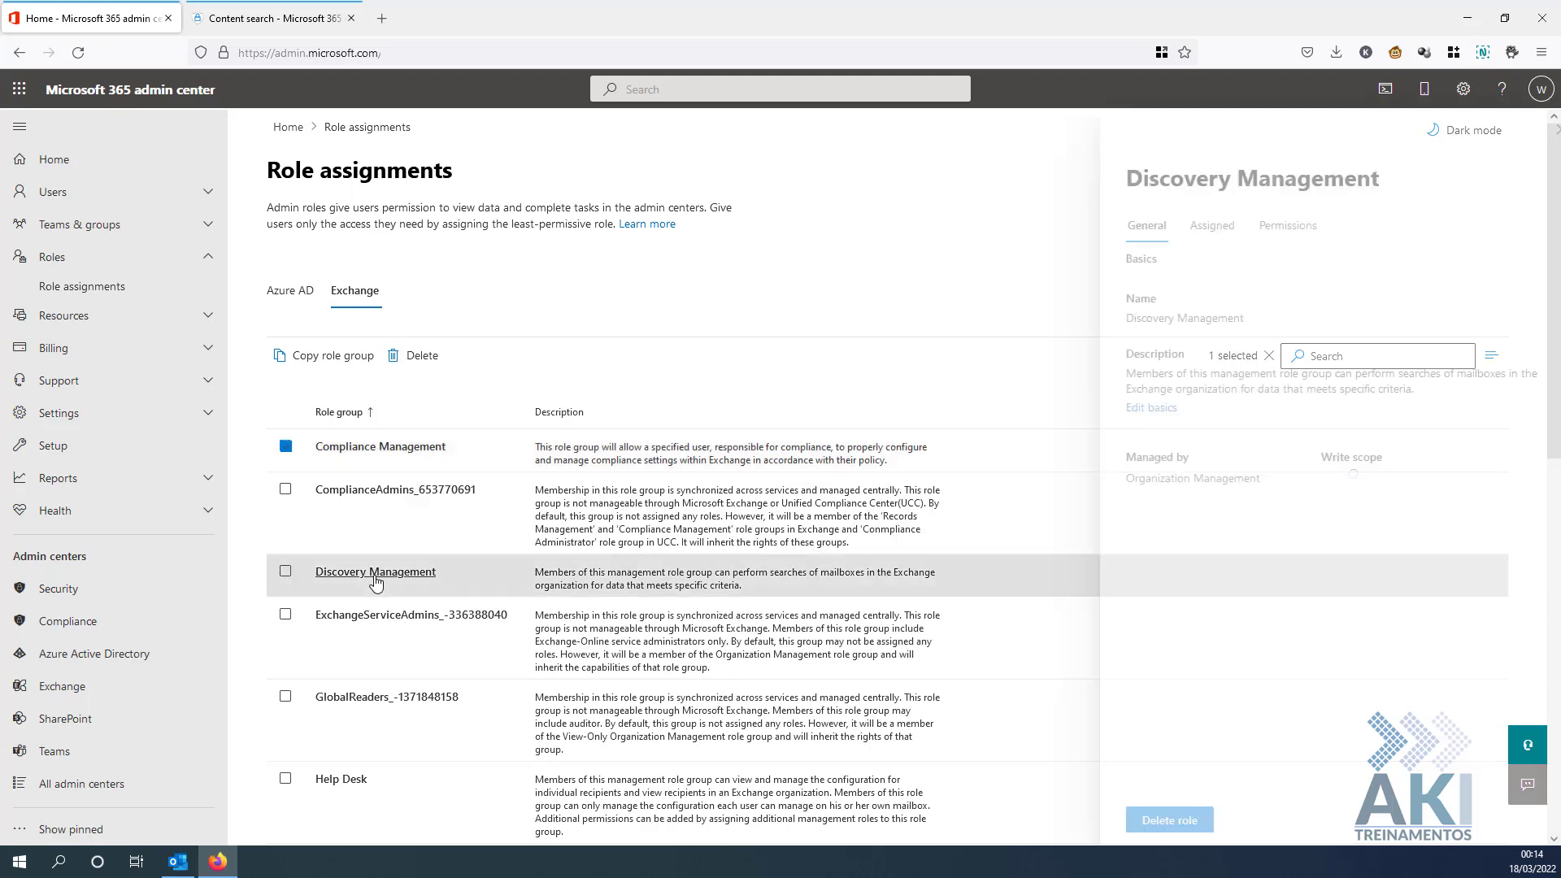
click(1210, 235)
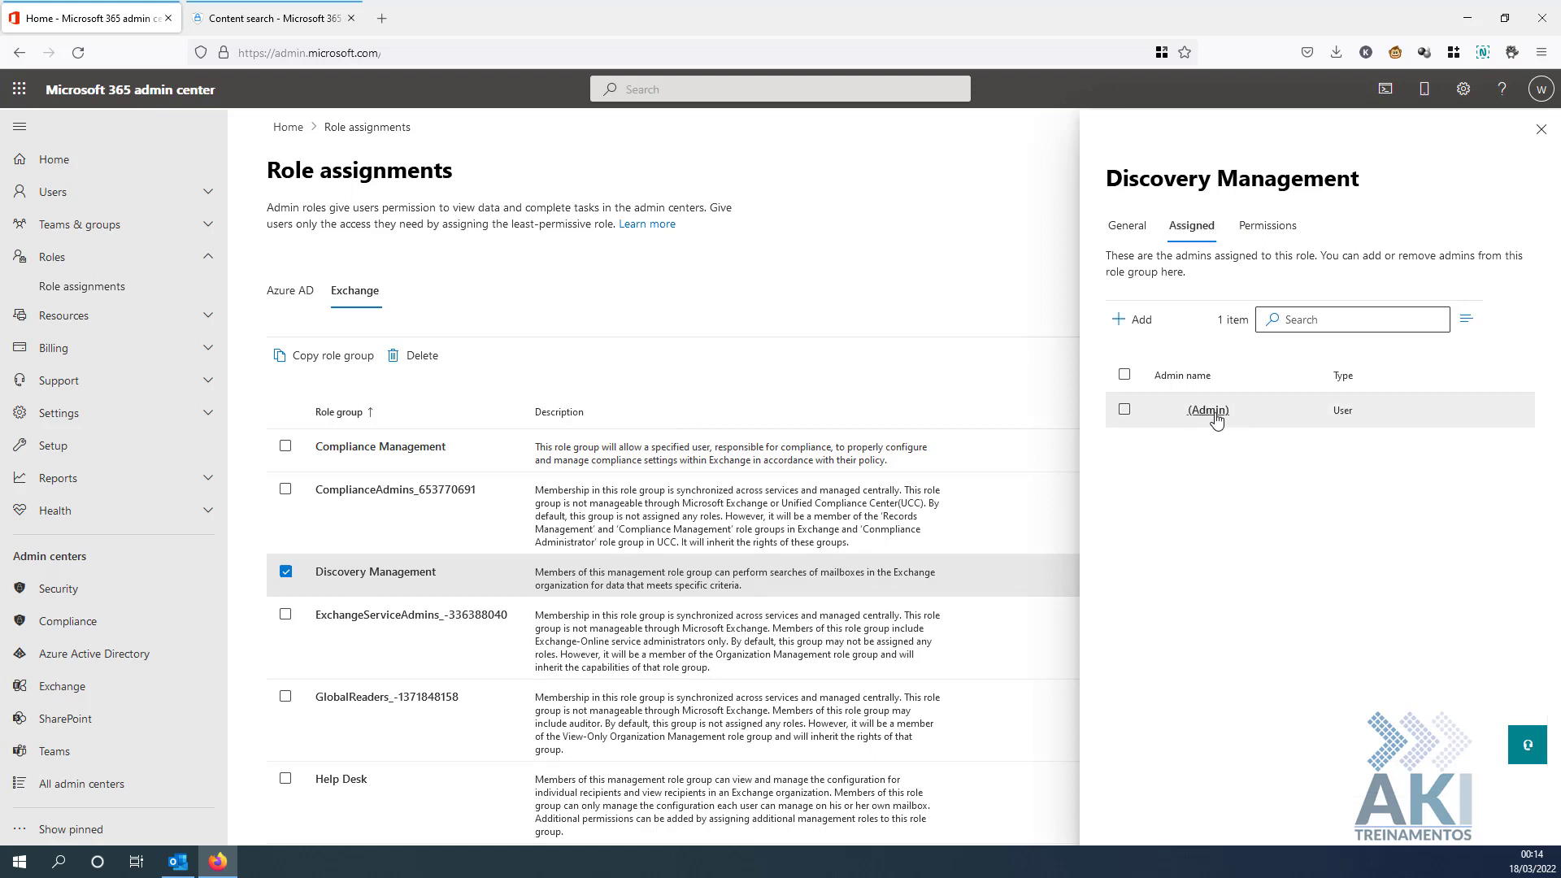
click(1542, 131)
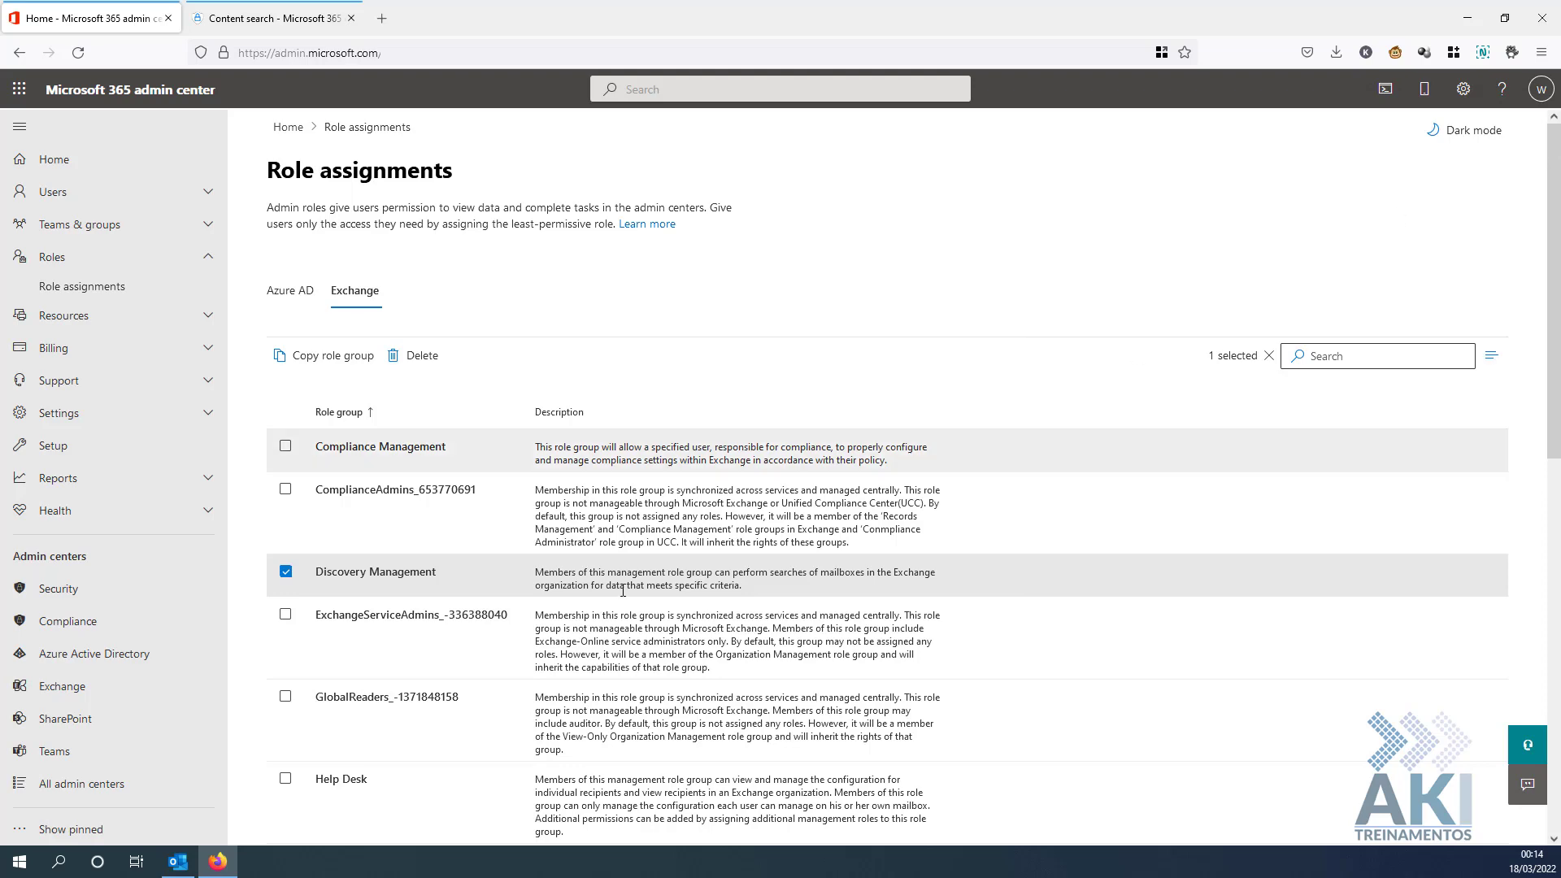
Check Recipient Management's Assigned list, which shows one admin user, then close the details
scroll(442, 537, down, 3)
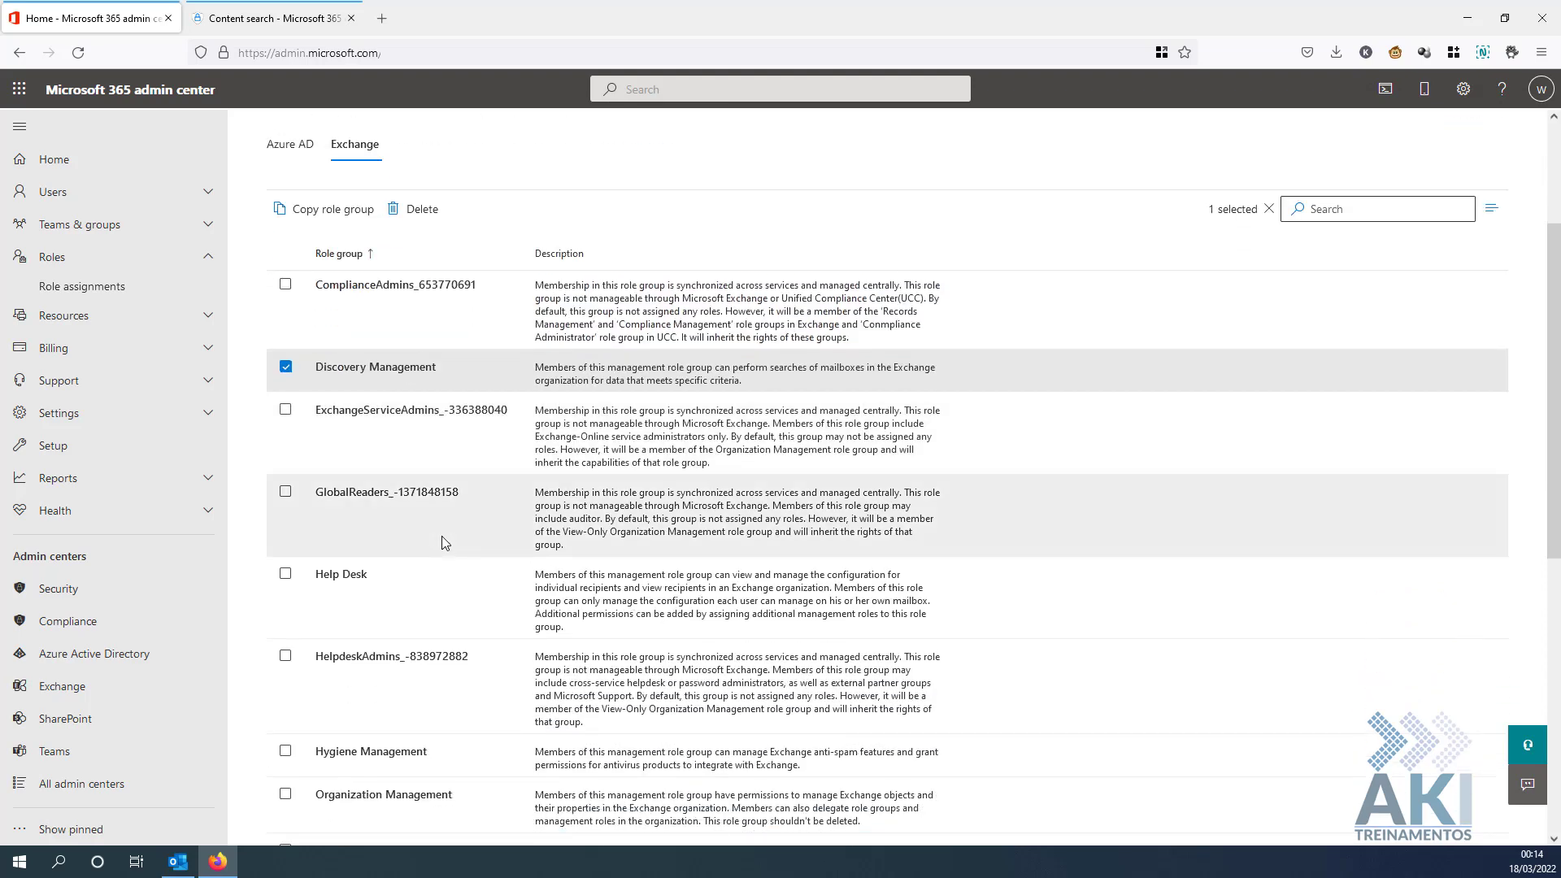
scroll(446, 544, down, 3)
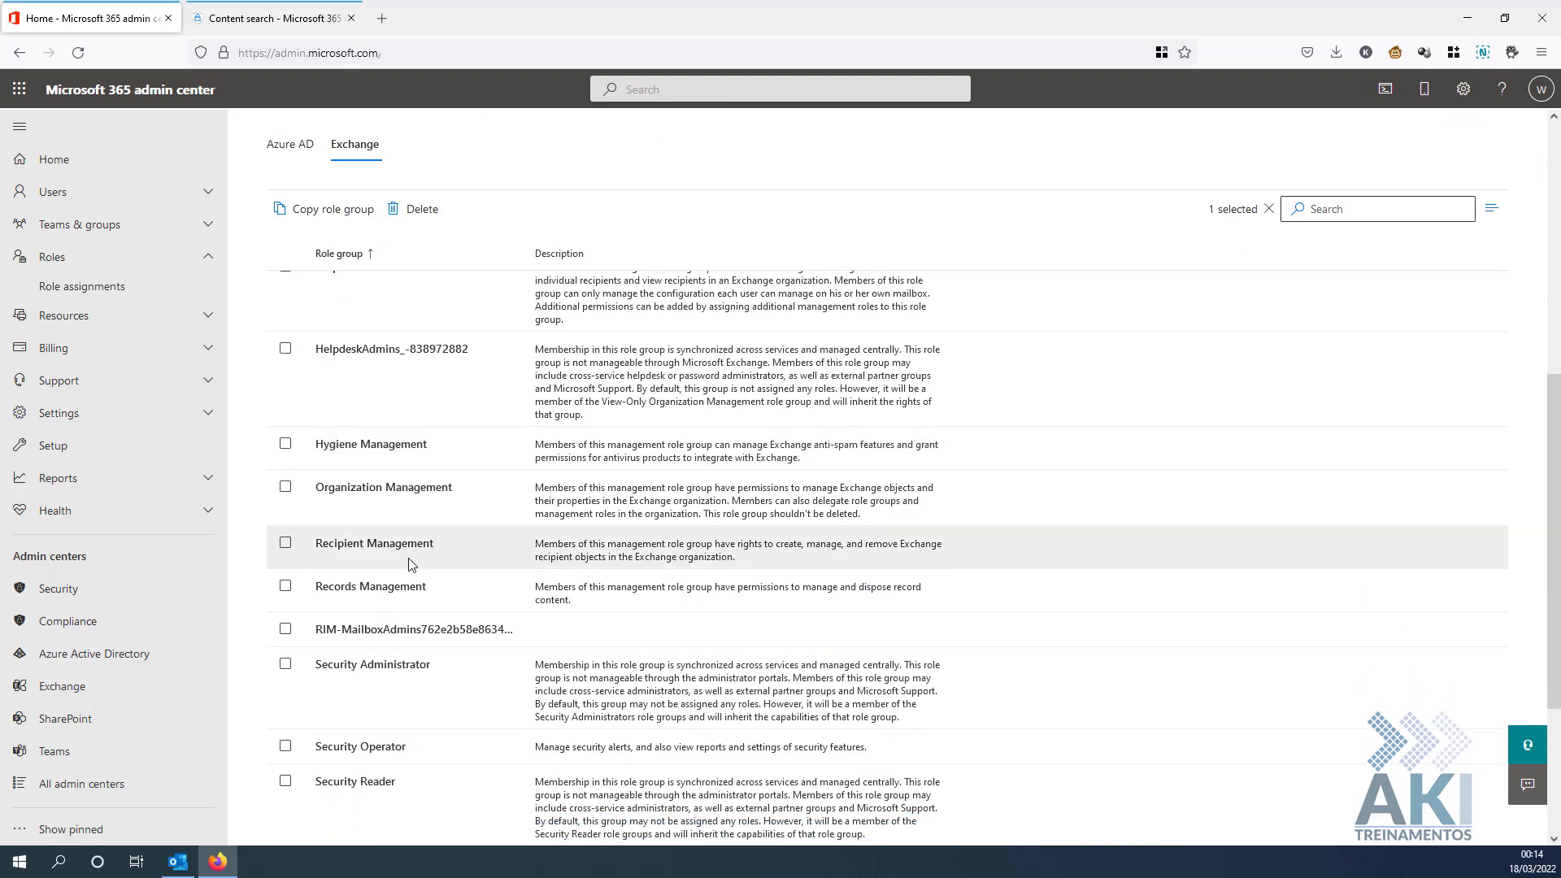
click(401, 554)
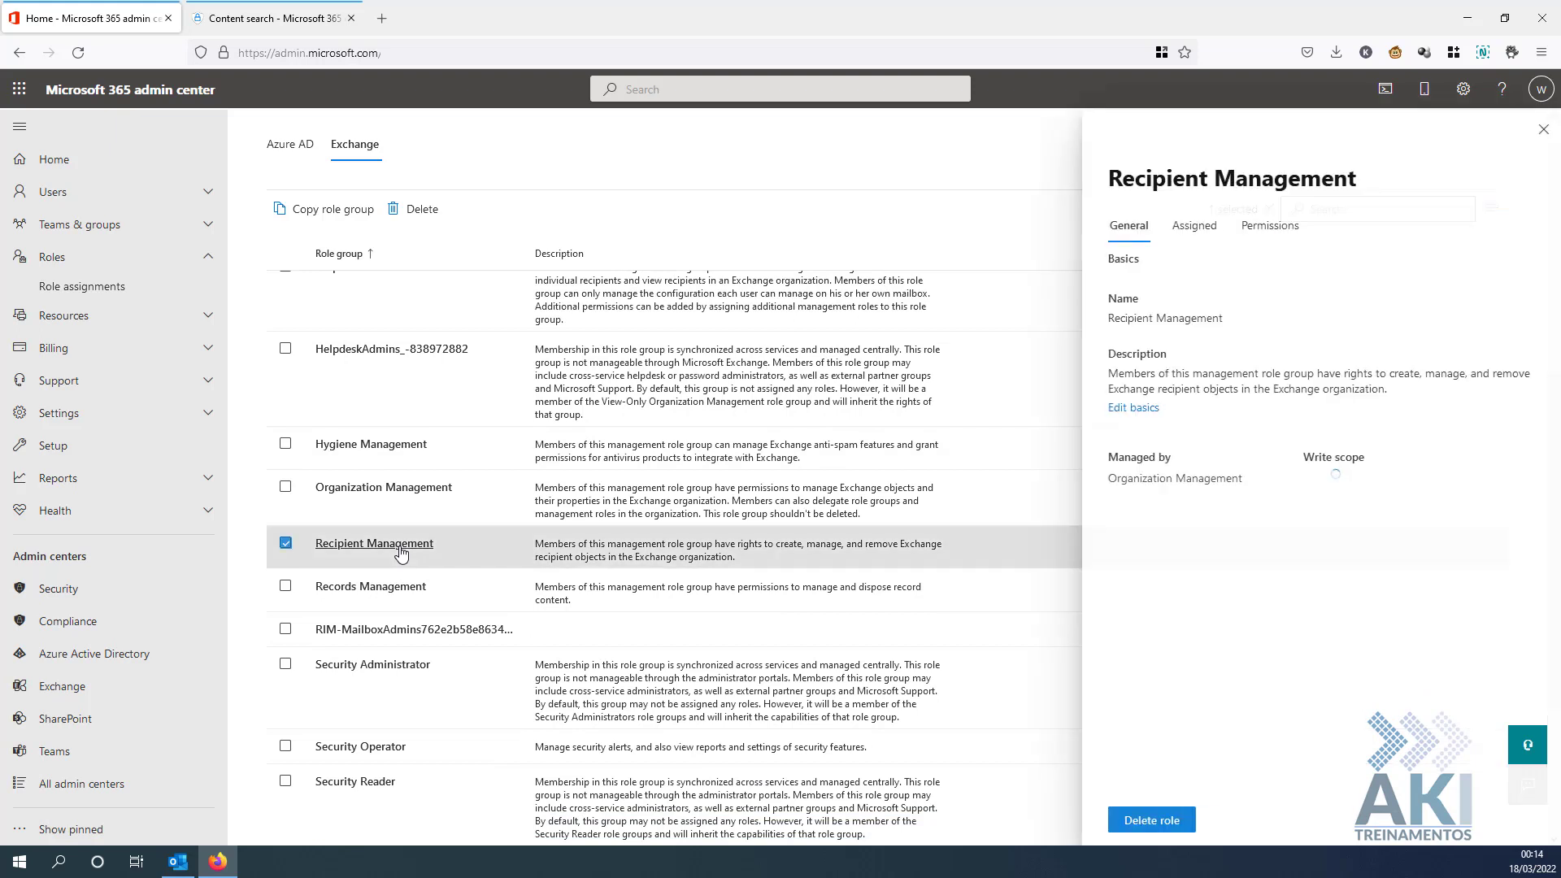
click(1189, 233)
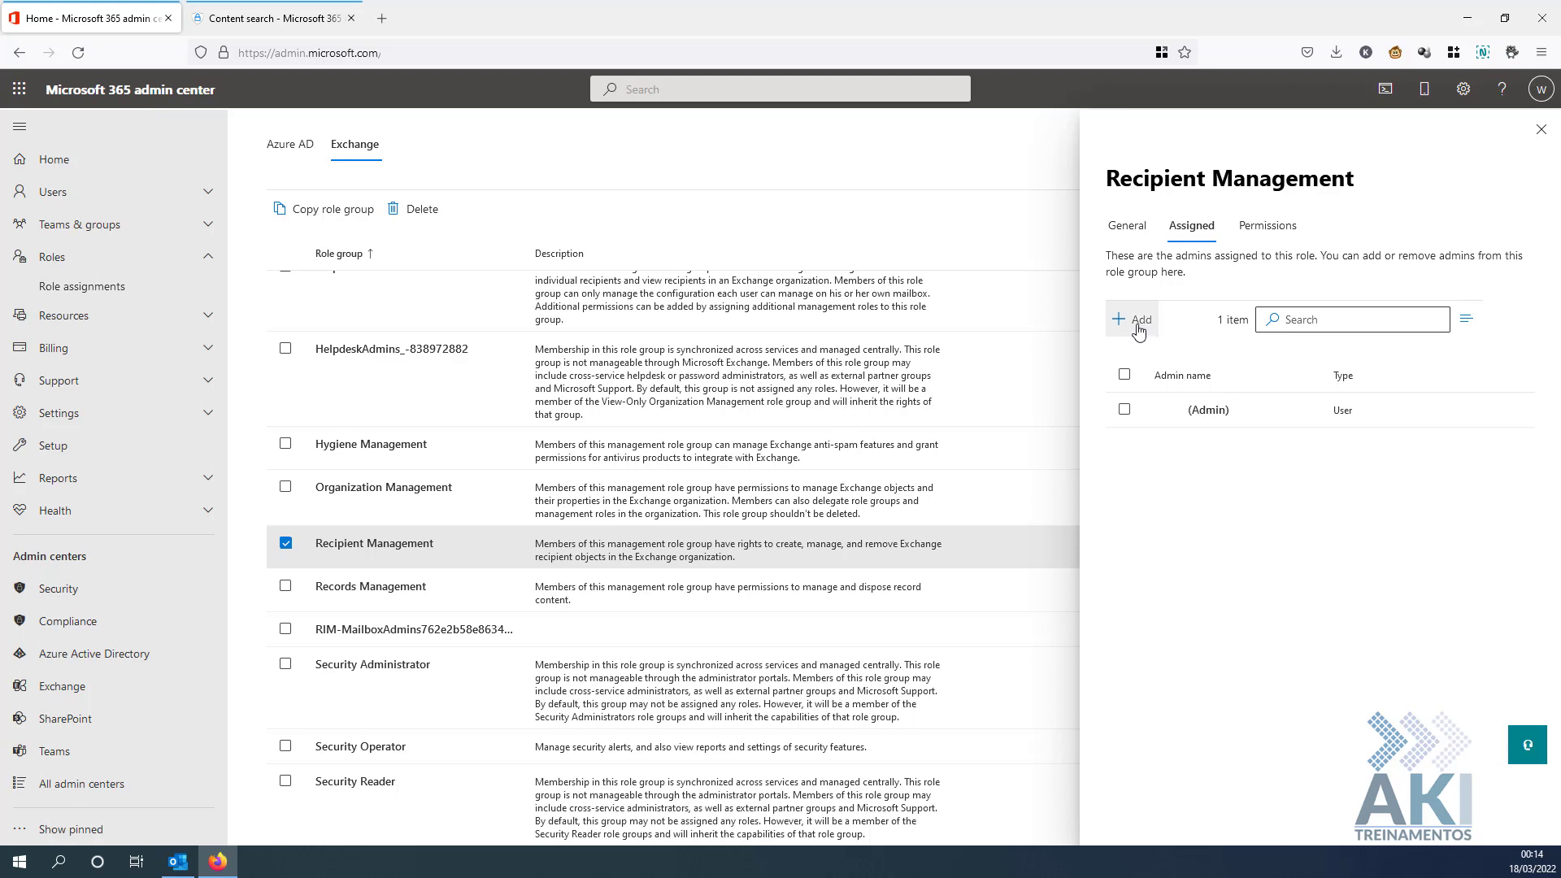
click(1541, 130)
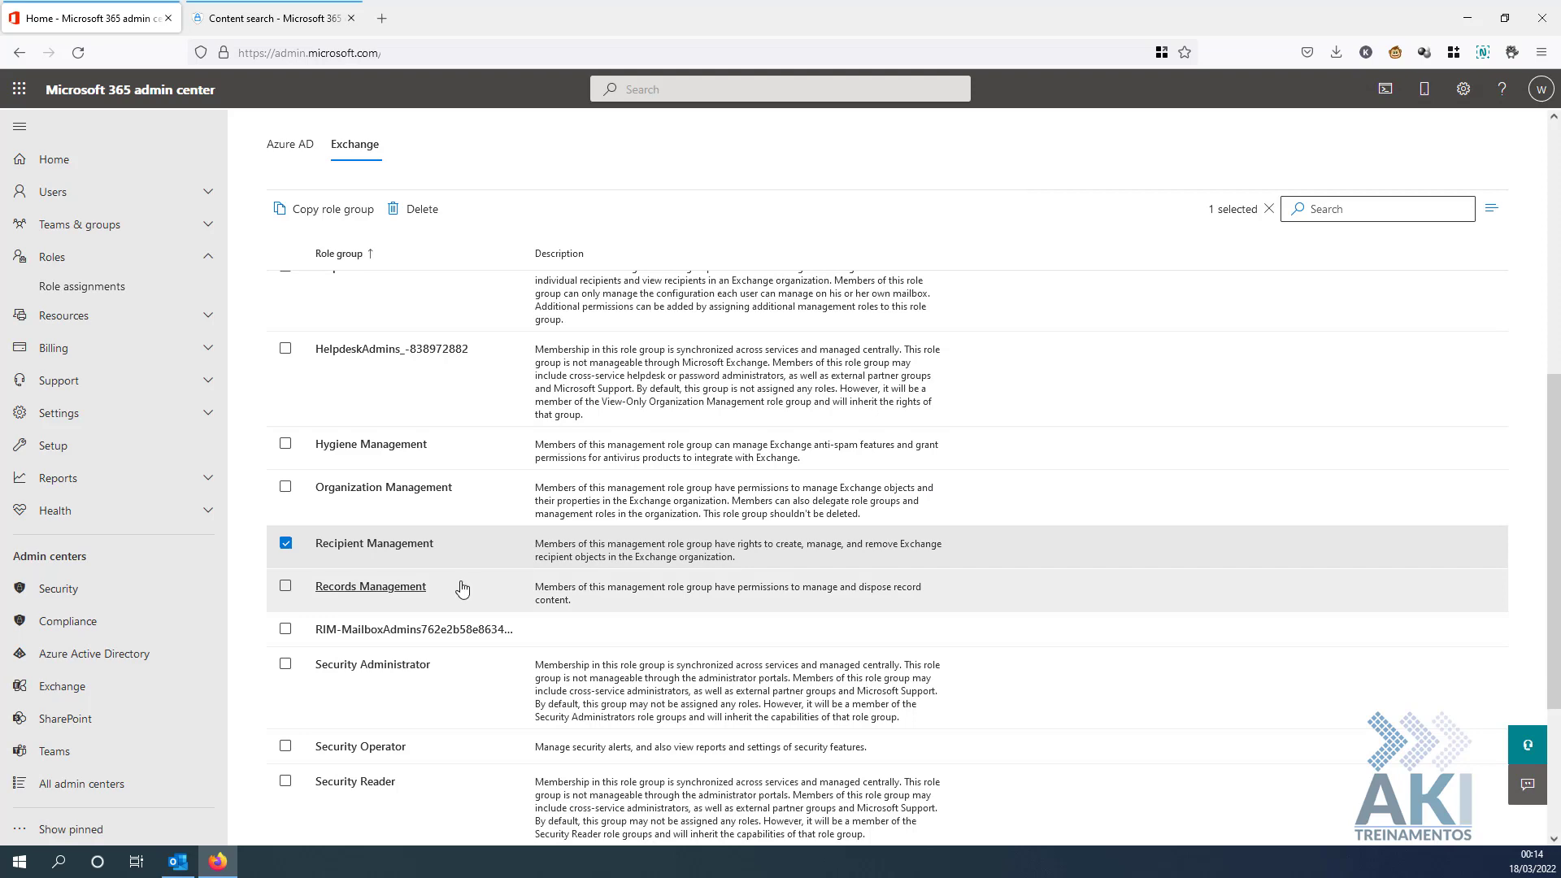
Check Organization Management's three assigned admins: Exchange Administrator and Company Administrator groups plus one user
scroll(460, 584, down, 3)
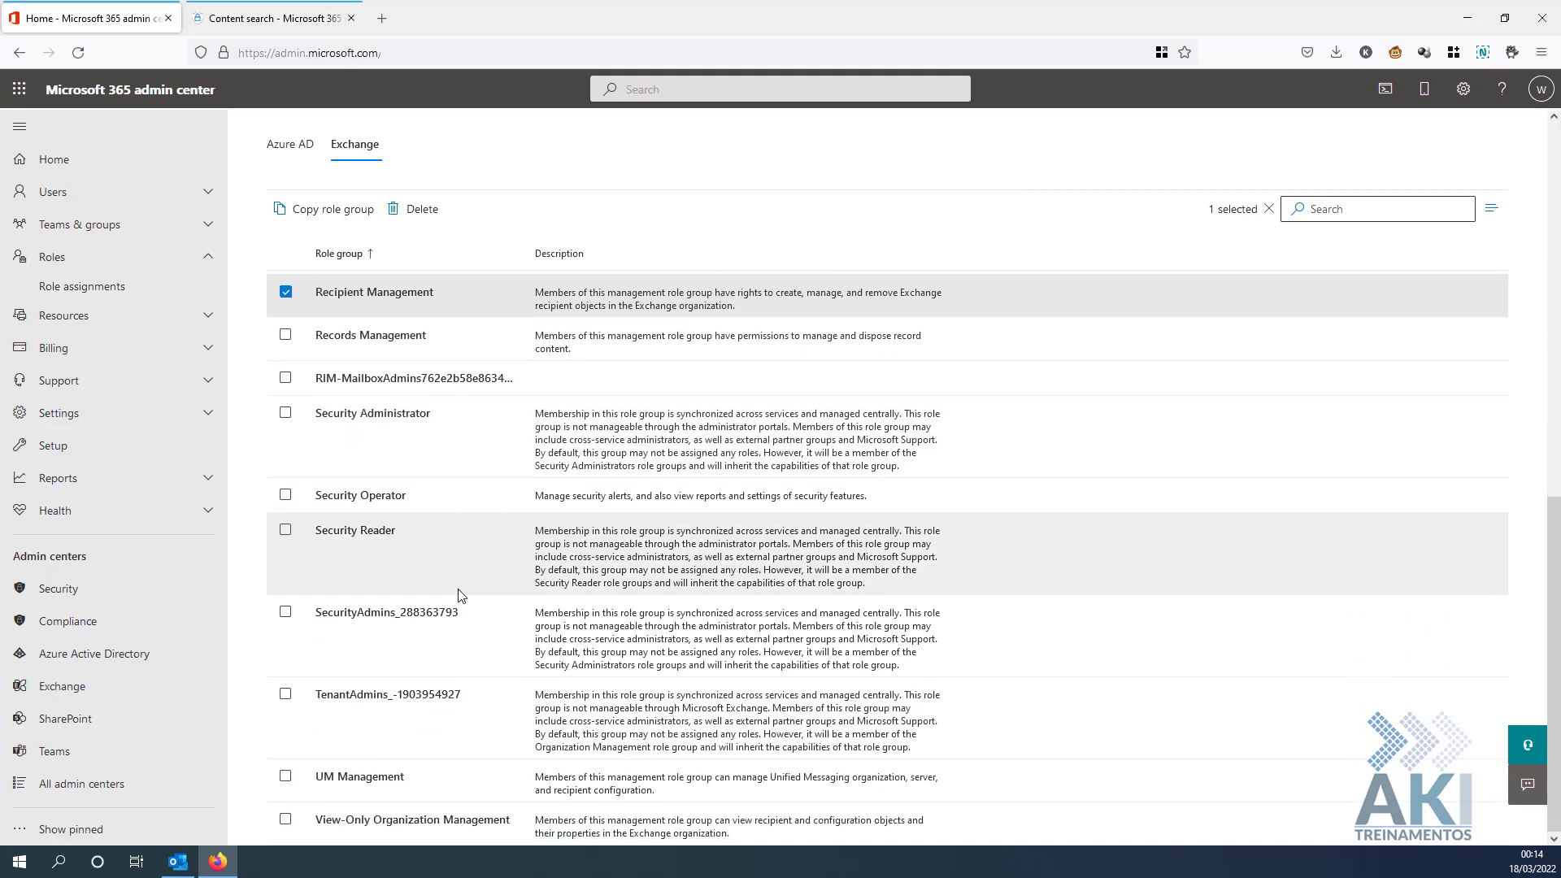
scroll(458, 596, up, 3)
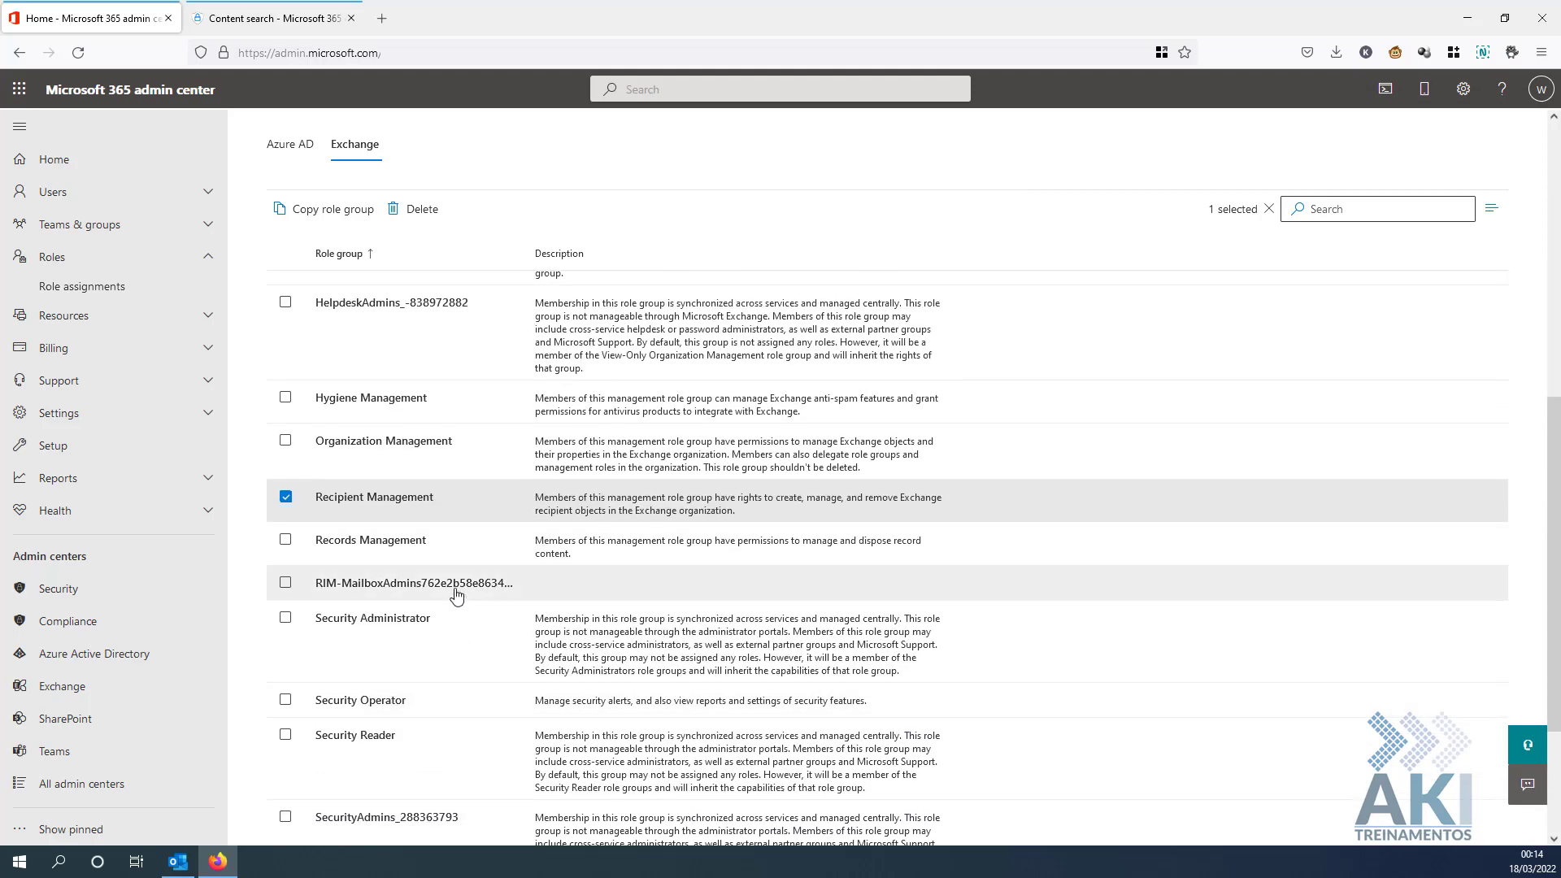
click(364, 449)
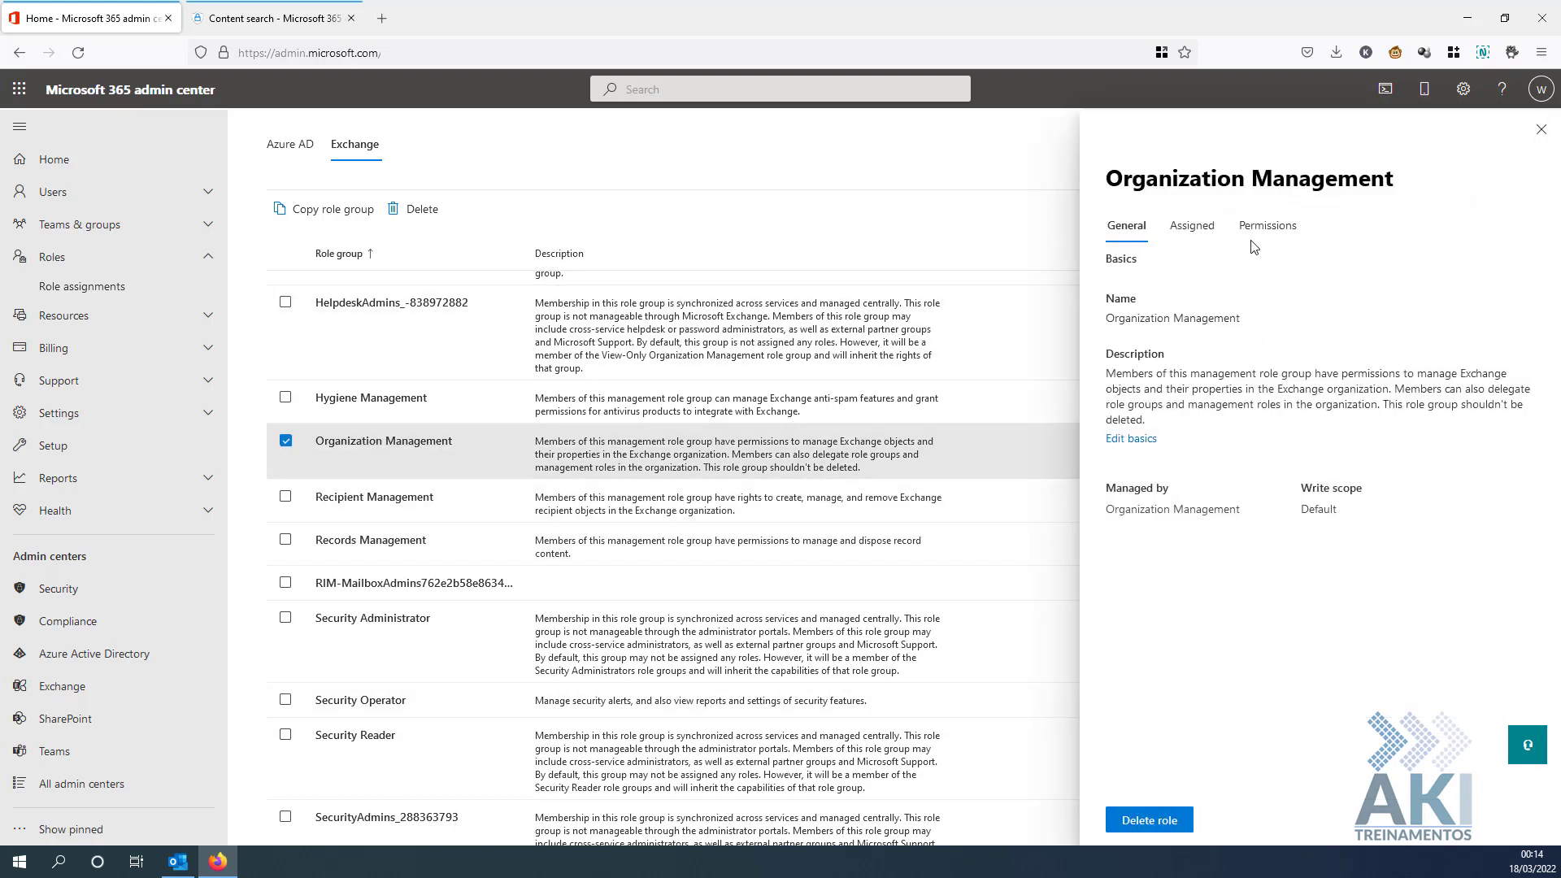
click(1183, 234)
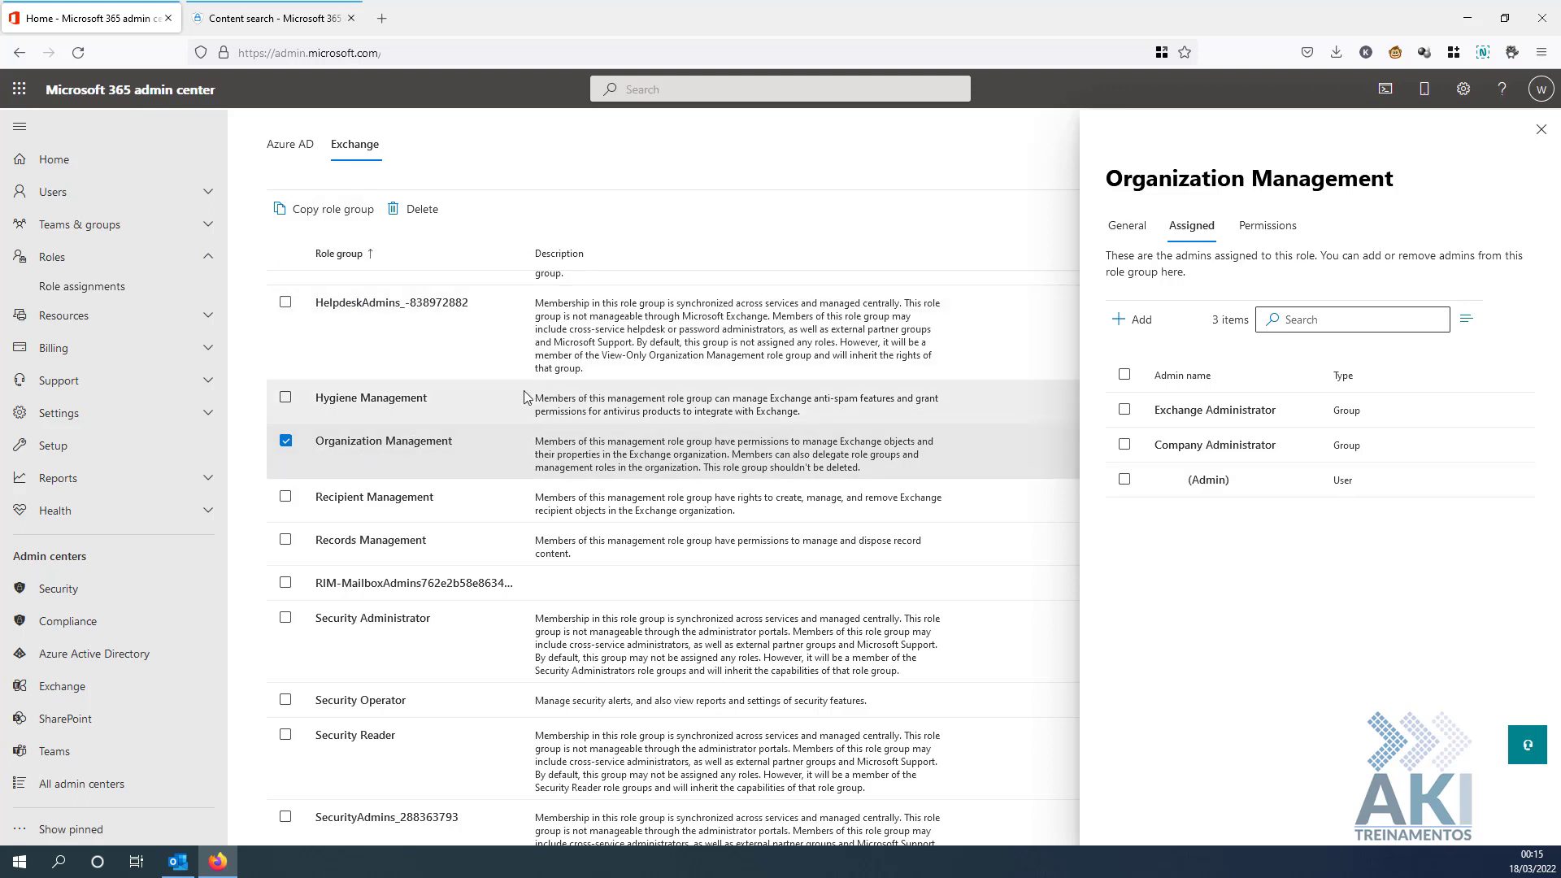
click(1536, 128)
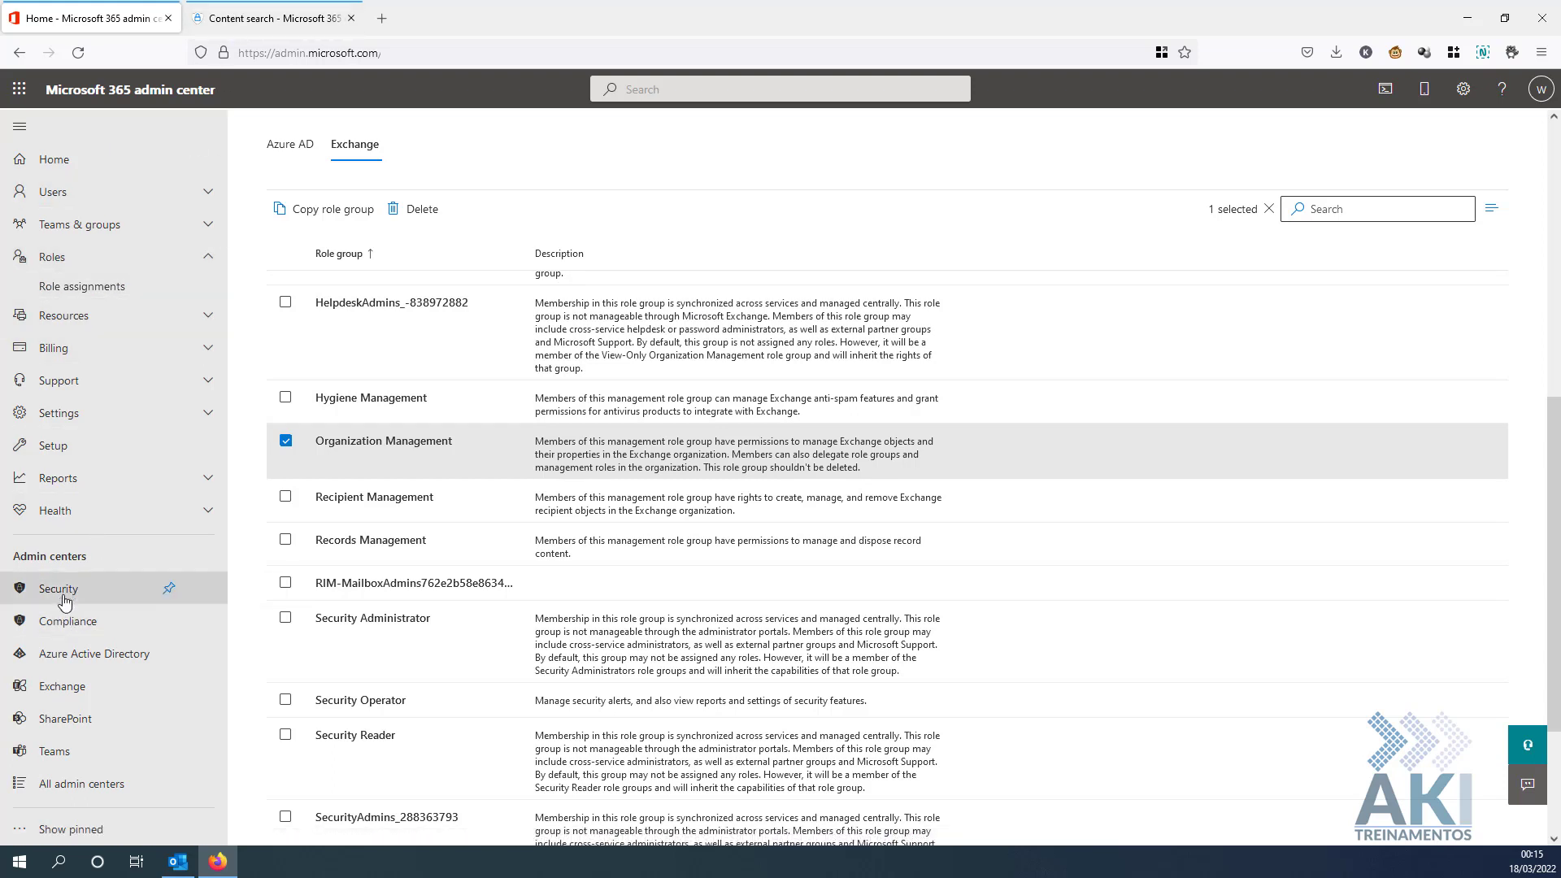
Open the compliance center in a new tab, close Content search, and switch to the Outlook message
click(68, 624)
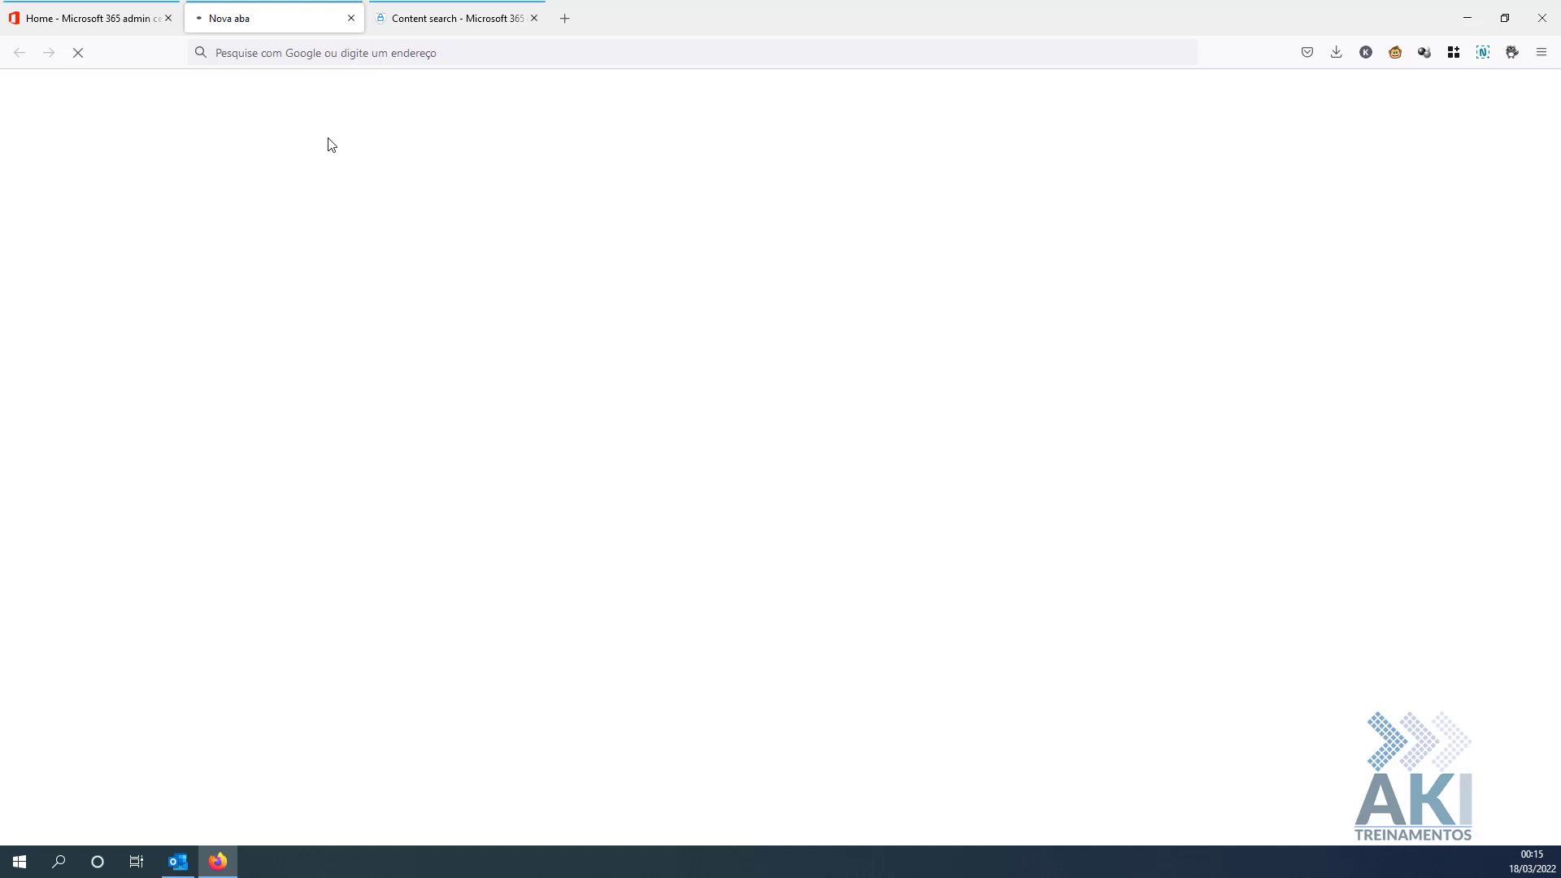
click(533, 18)
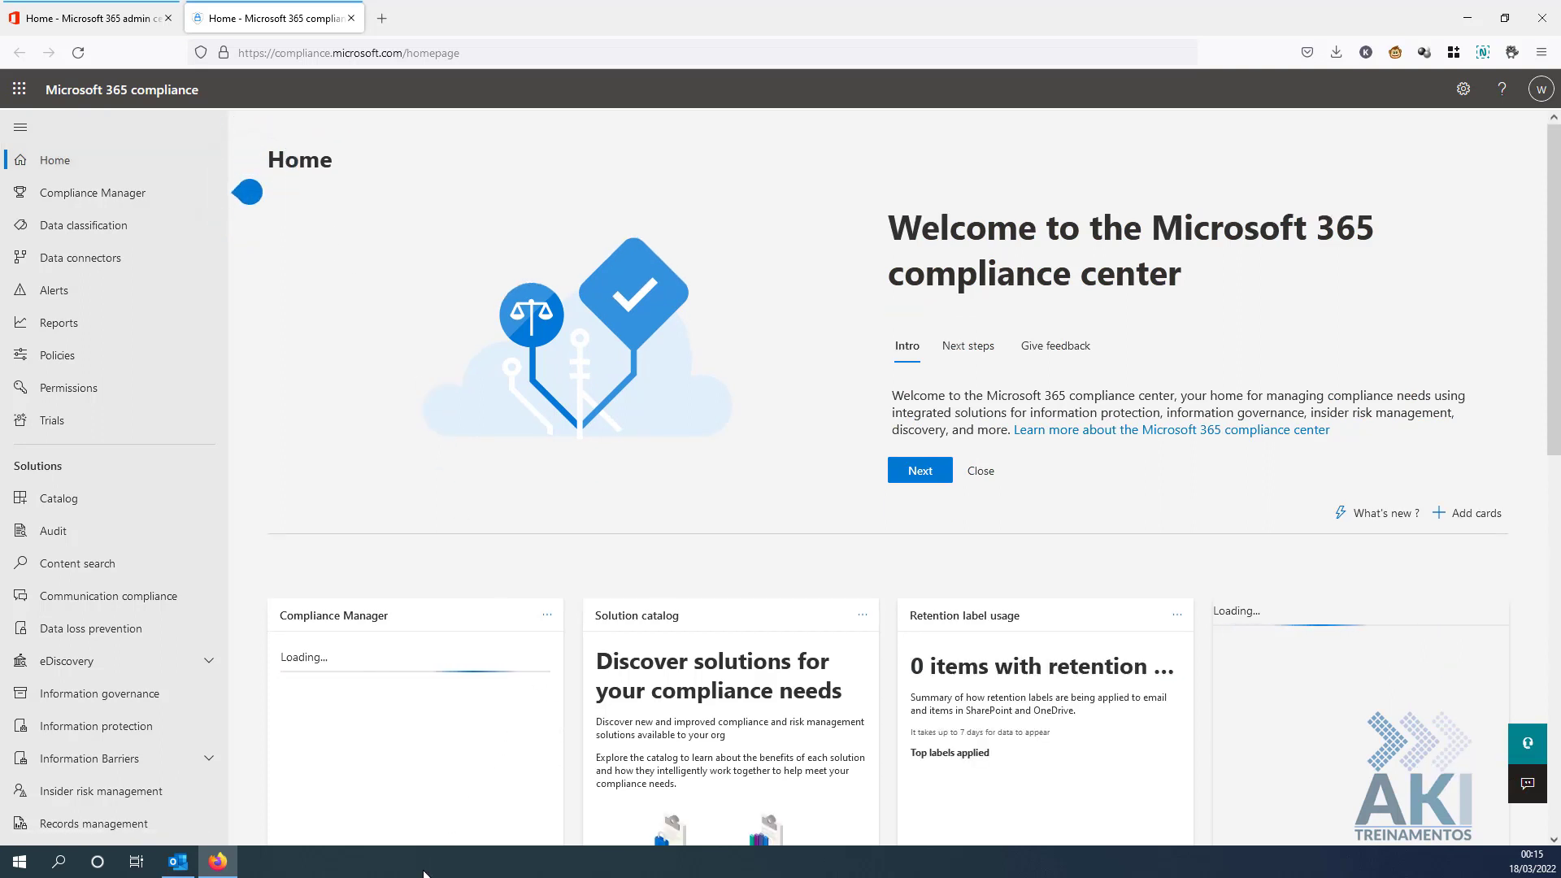
click(177, 868)
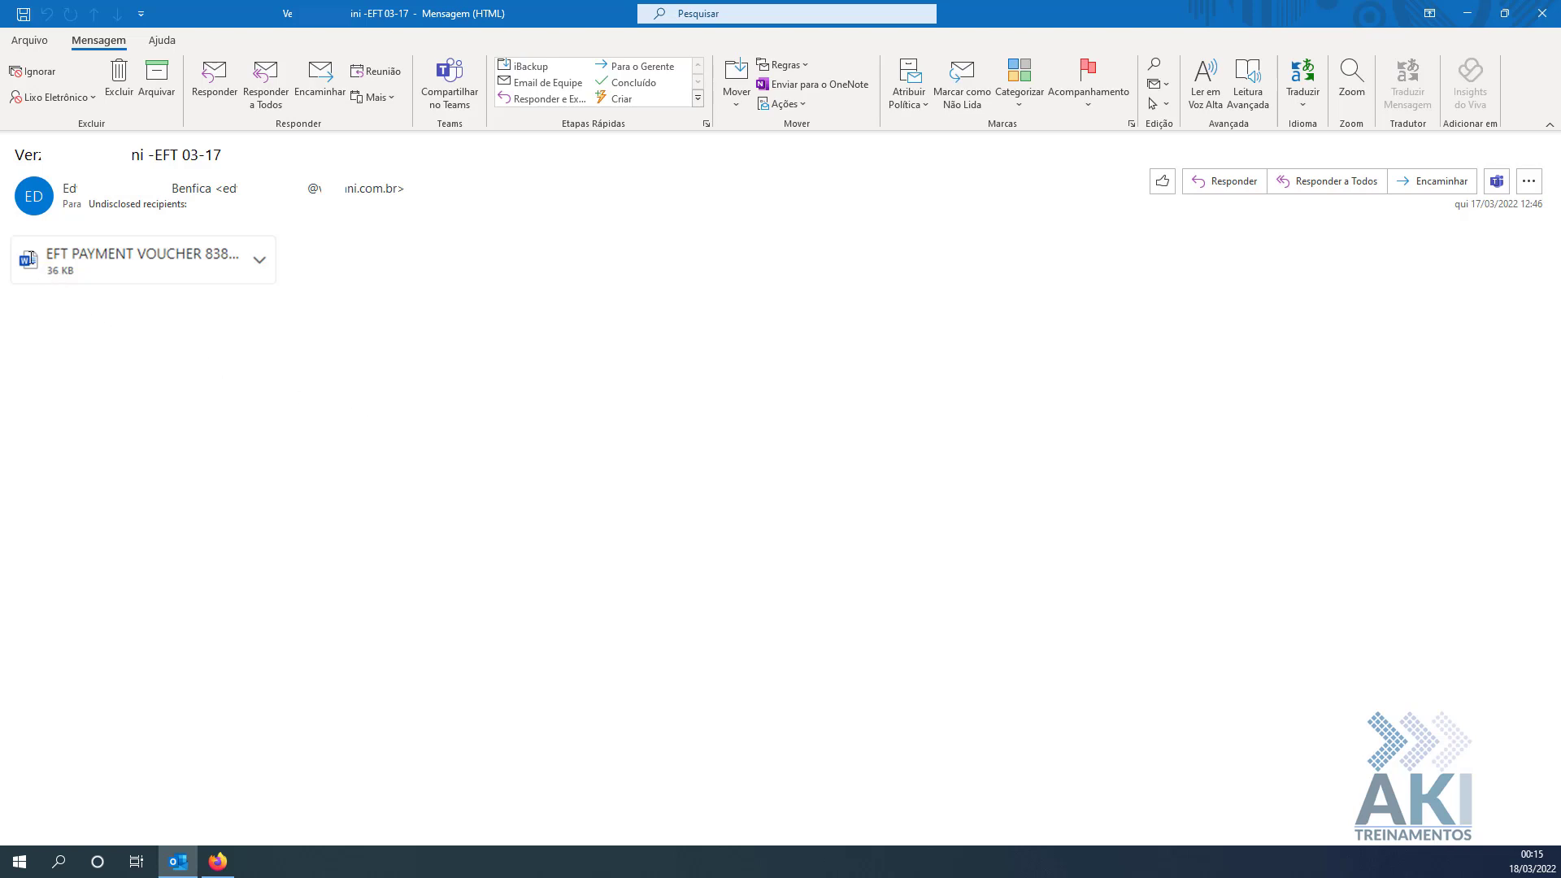
Reveal that the EFT PAYMENT VOUCHER attachment is really a link to an external web address
click(28, 260)
mouse_move(65, 268)
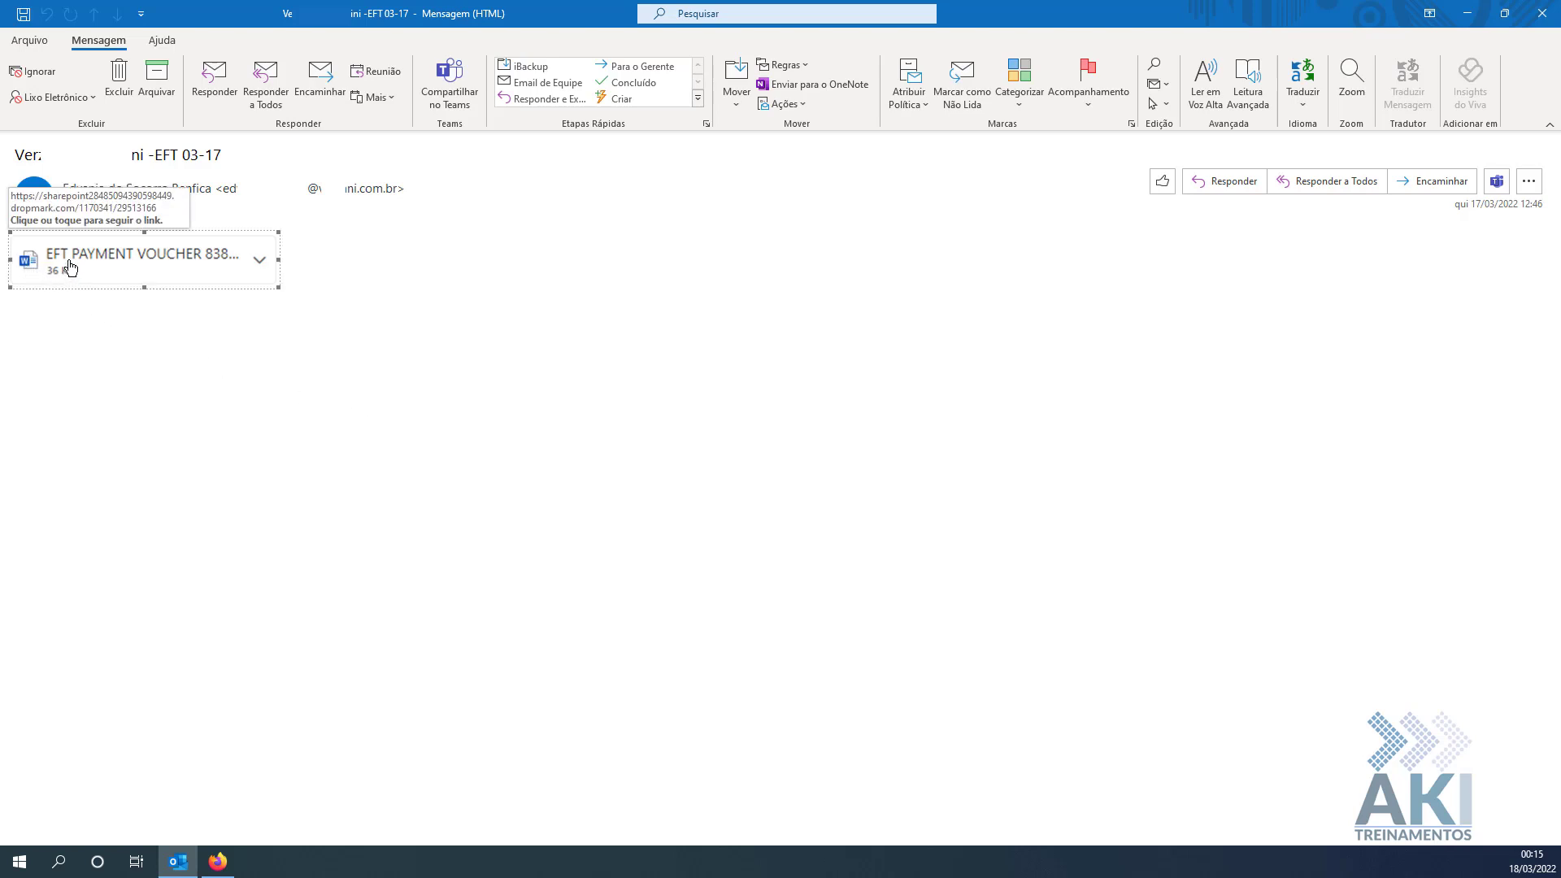
click(73, 257)
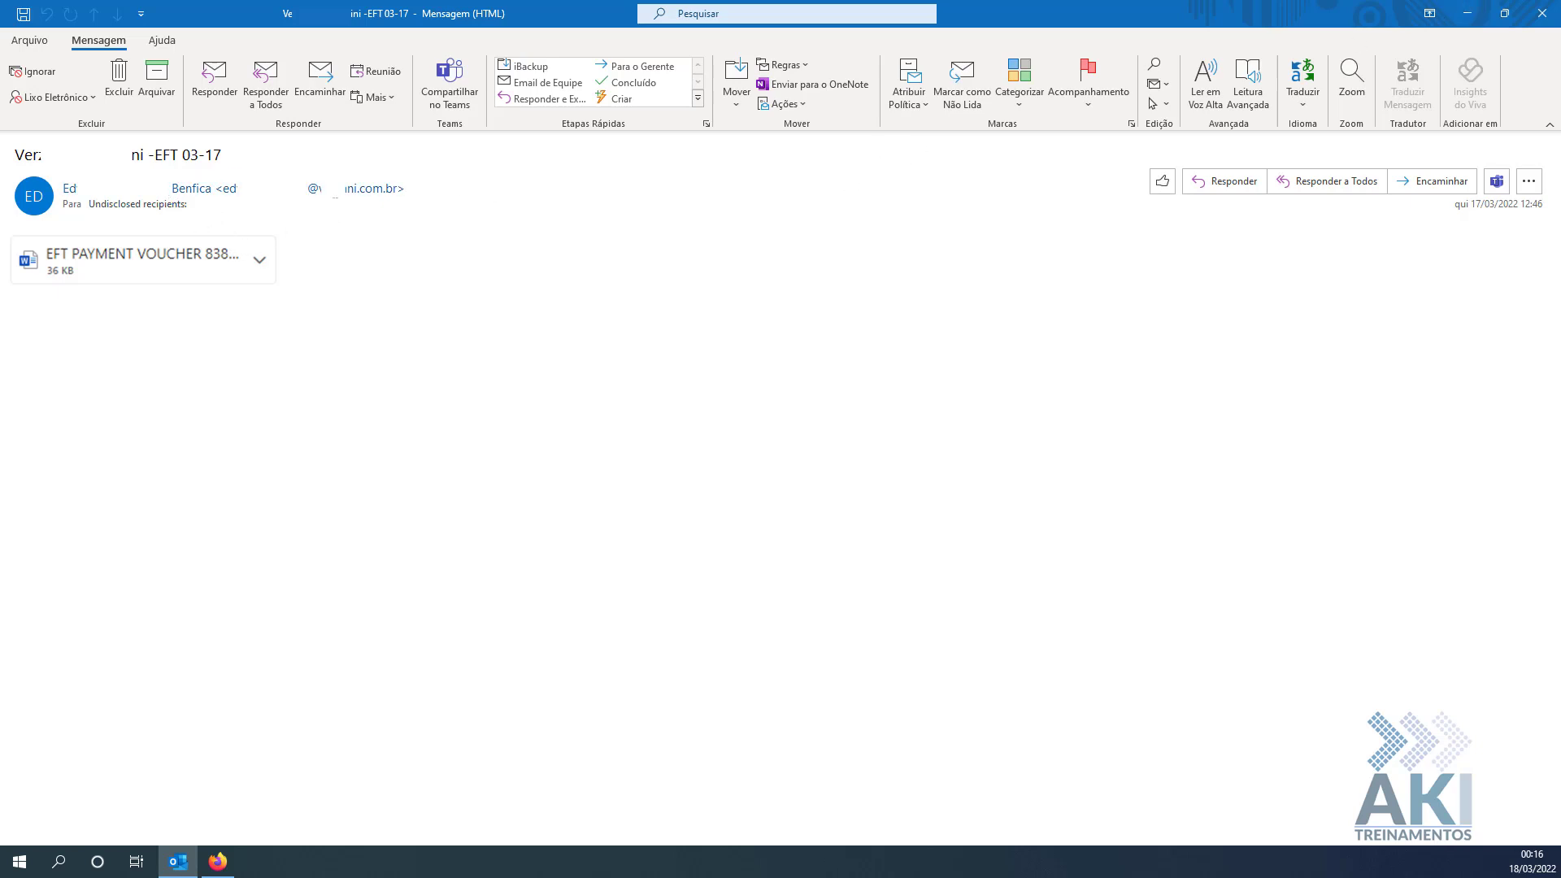
Close the Outlook EFT payment voucher message window to return to Firefox
click(1467, 13)
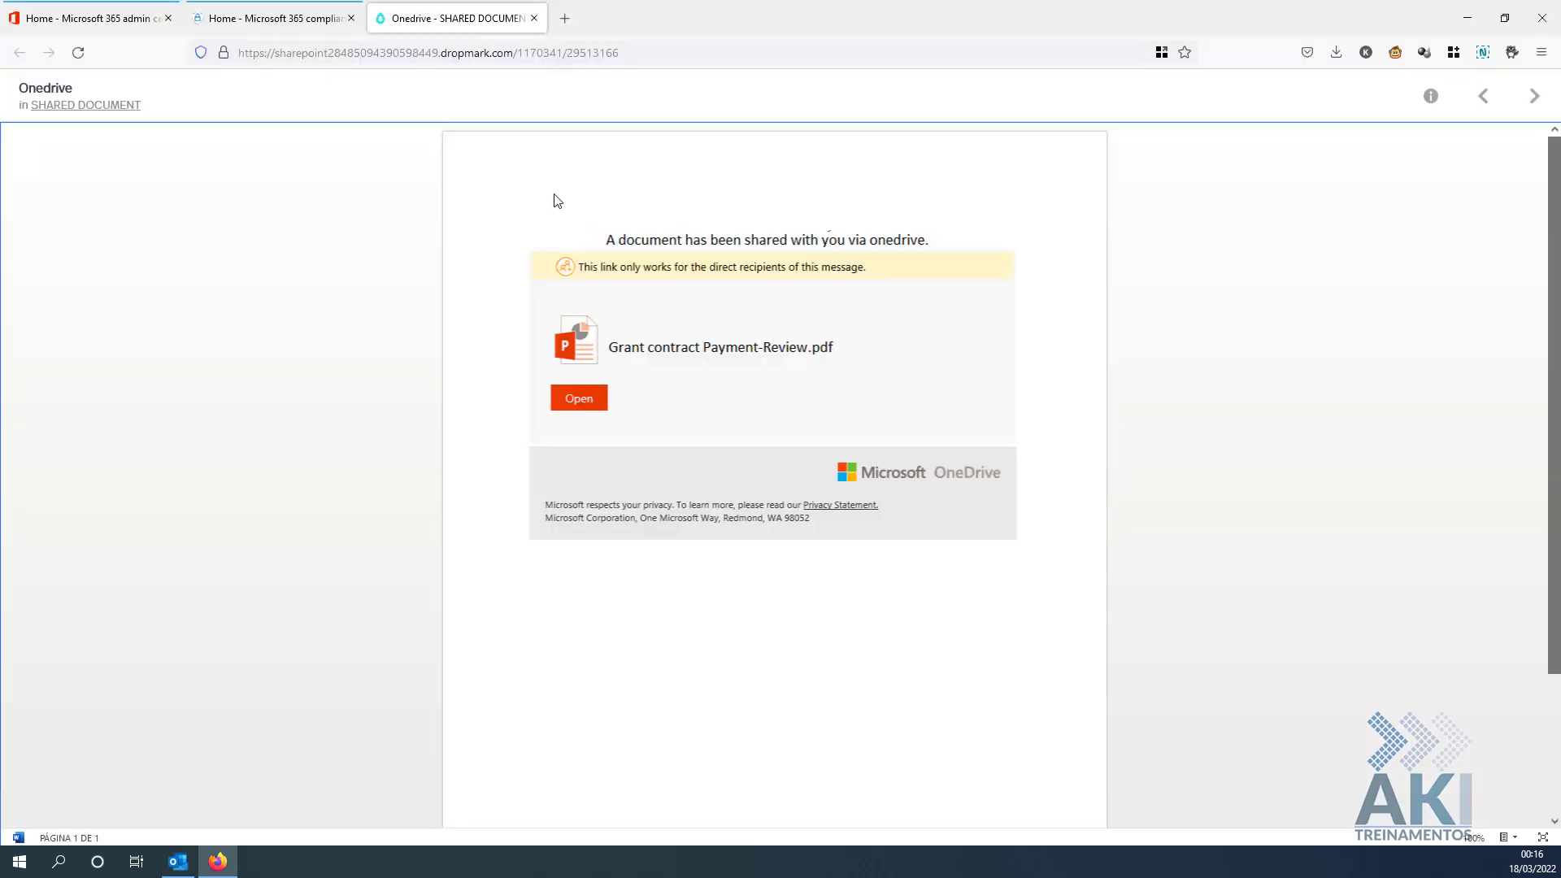
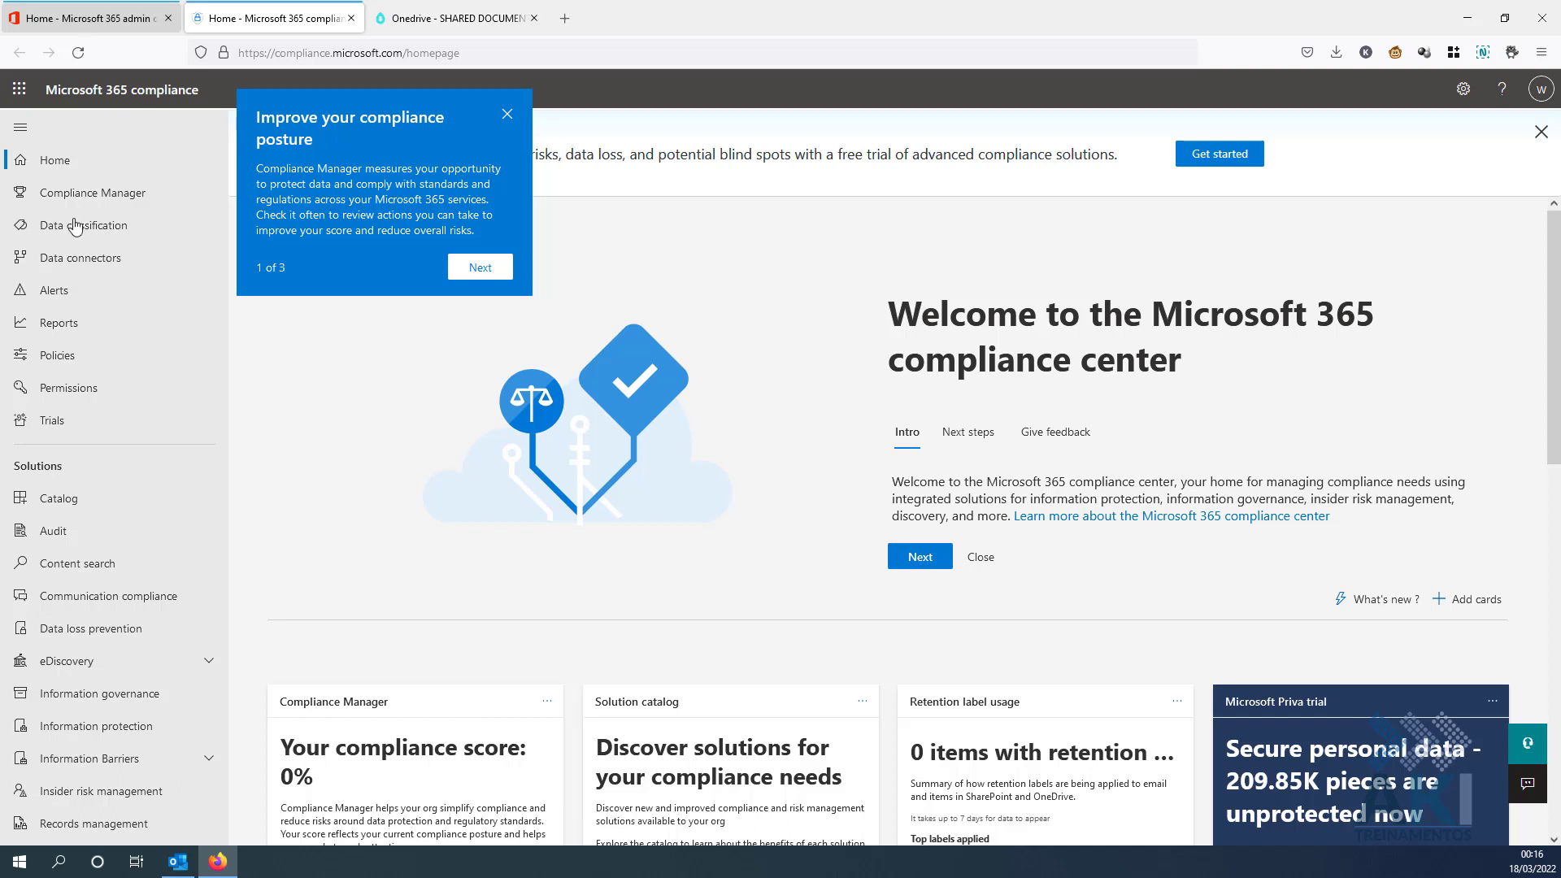
Under eDiscovery > Core, add a case called 'Email Malicioso', save it and open its home page
click(89, 671)
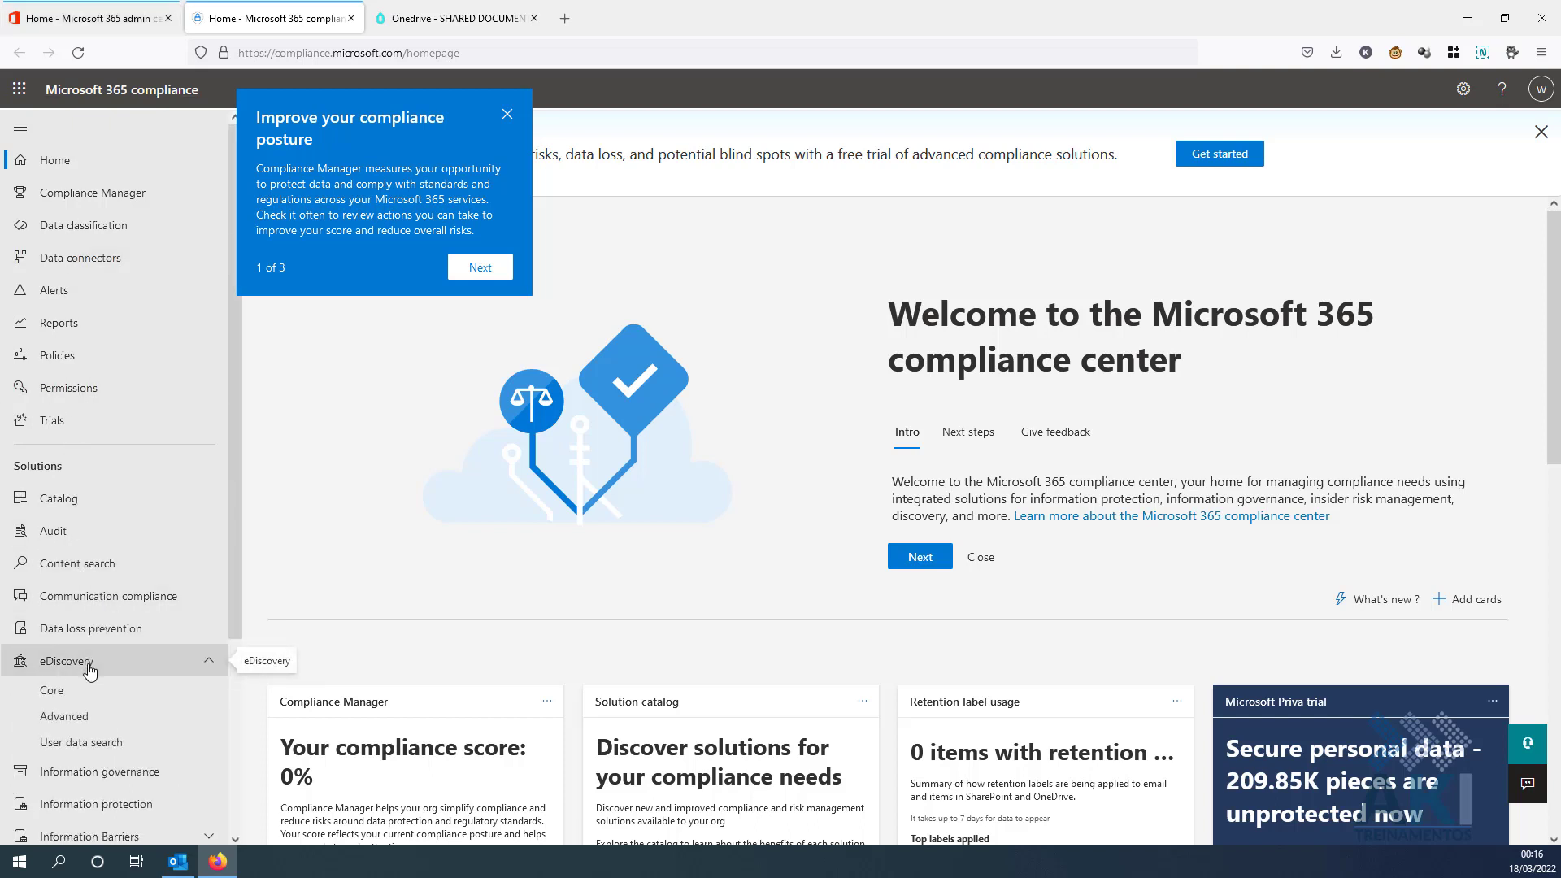
click(92, 690)
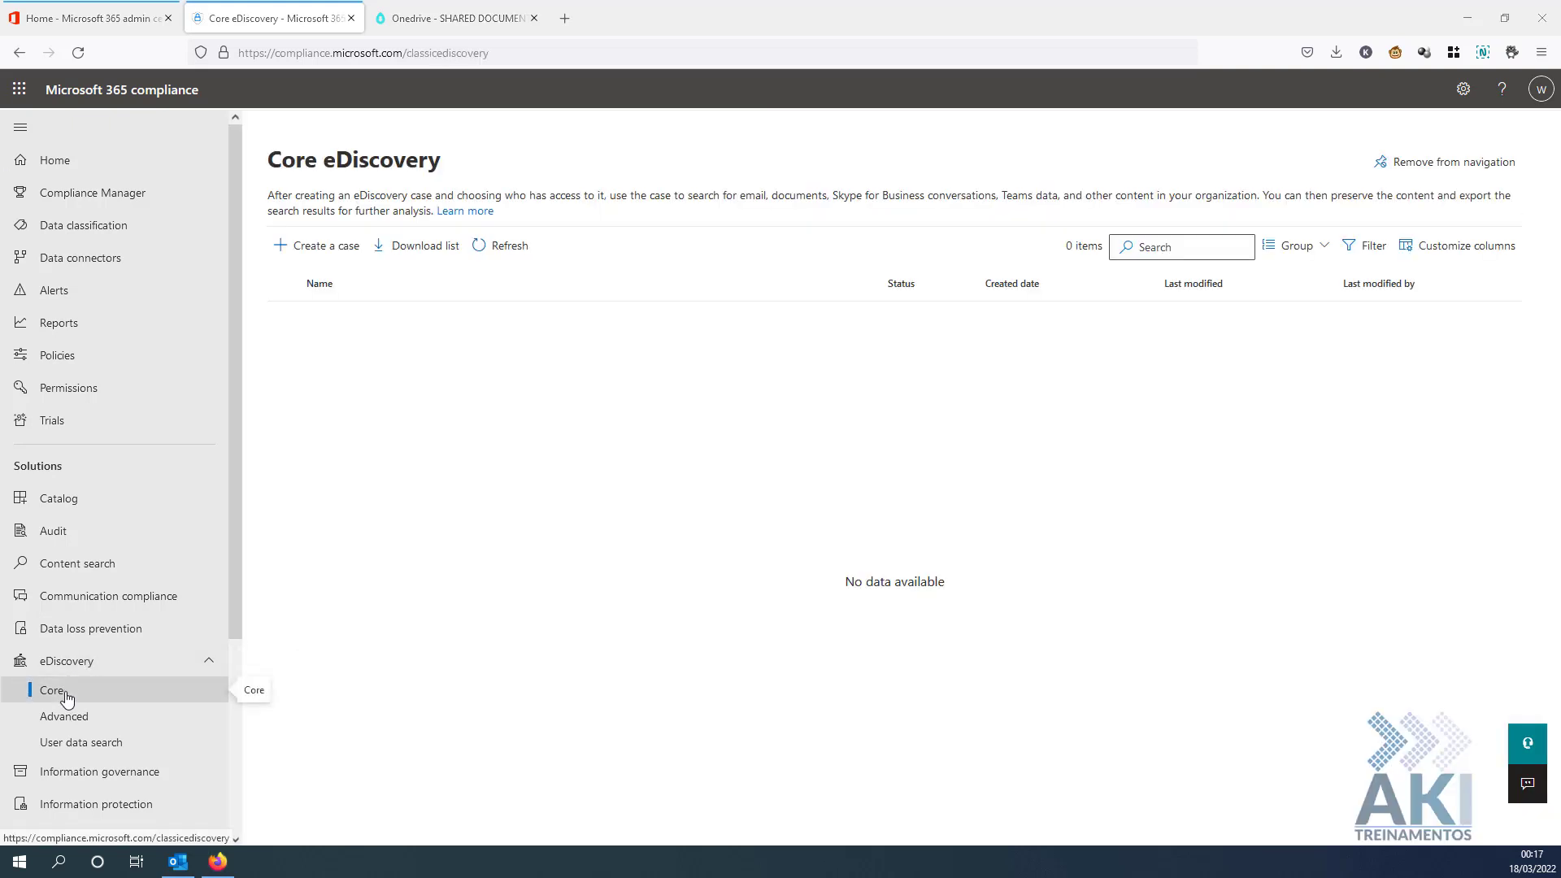
click(329, 248)
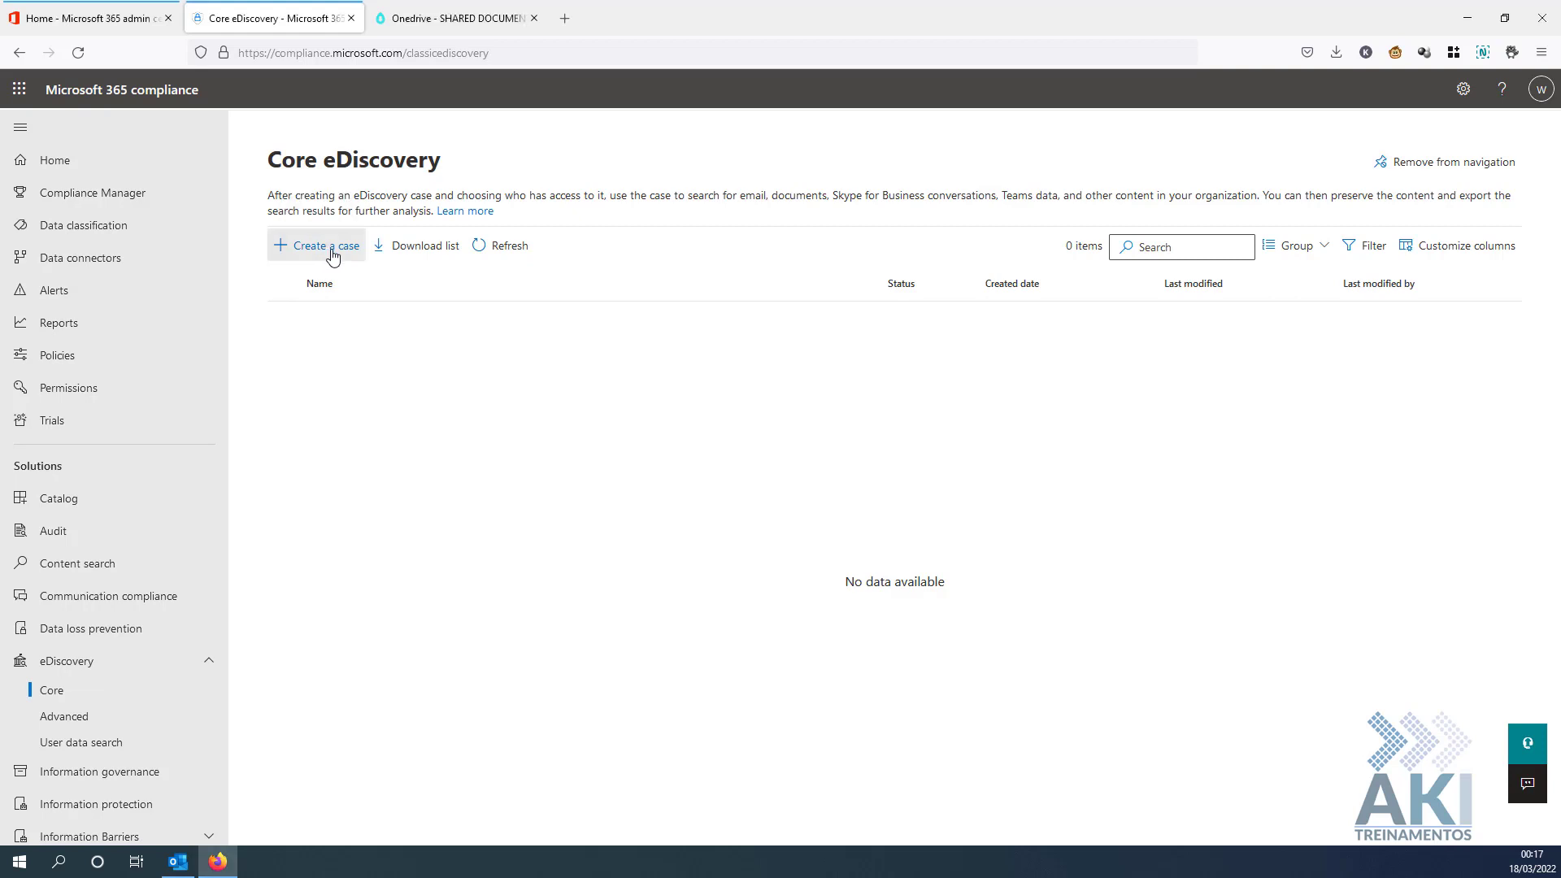
click(1143, 290)
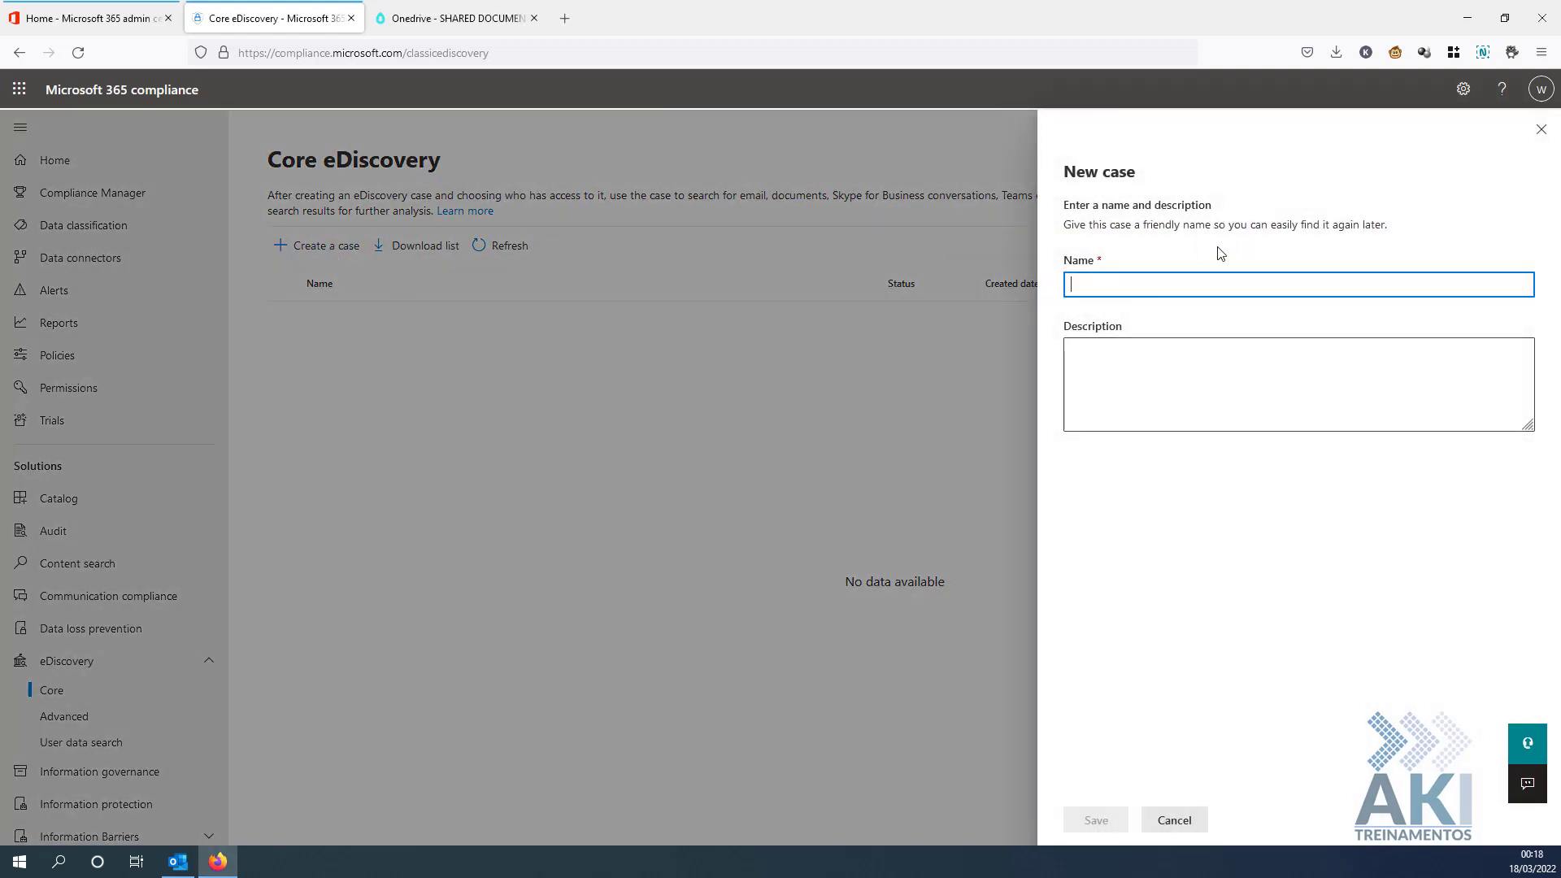
text(Phsi)
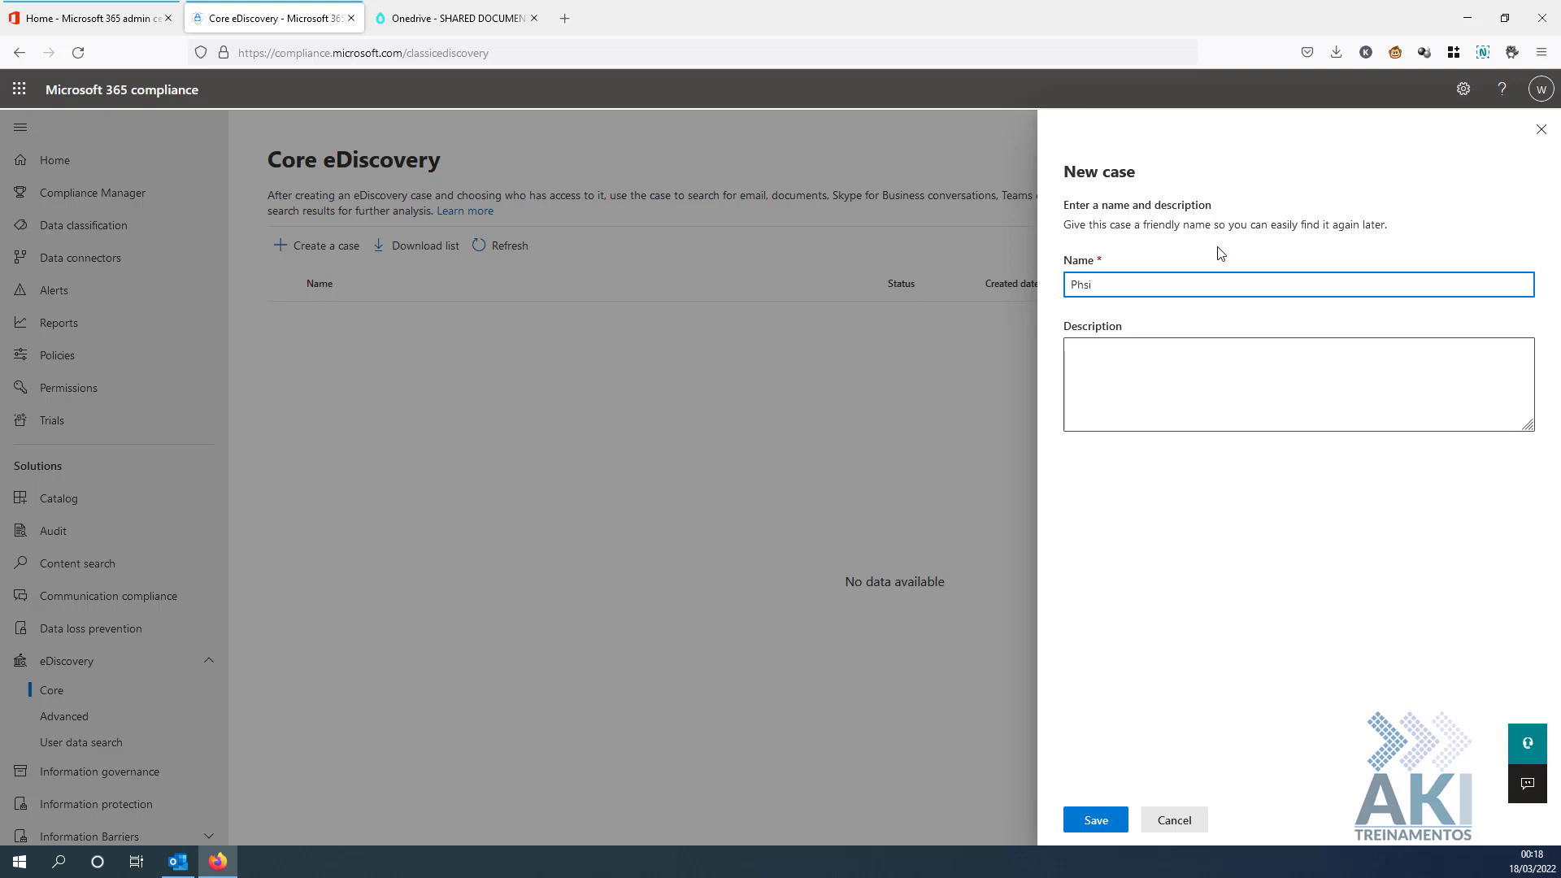
key(BackSpace)
text(Email Malicioso)
click(1094, 822)
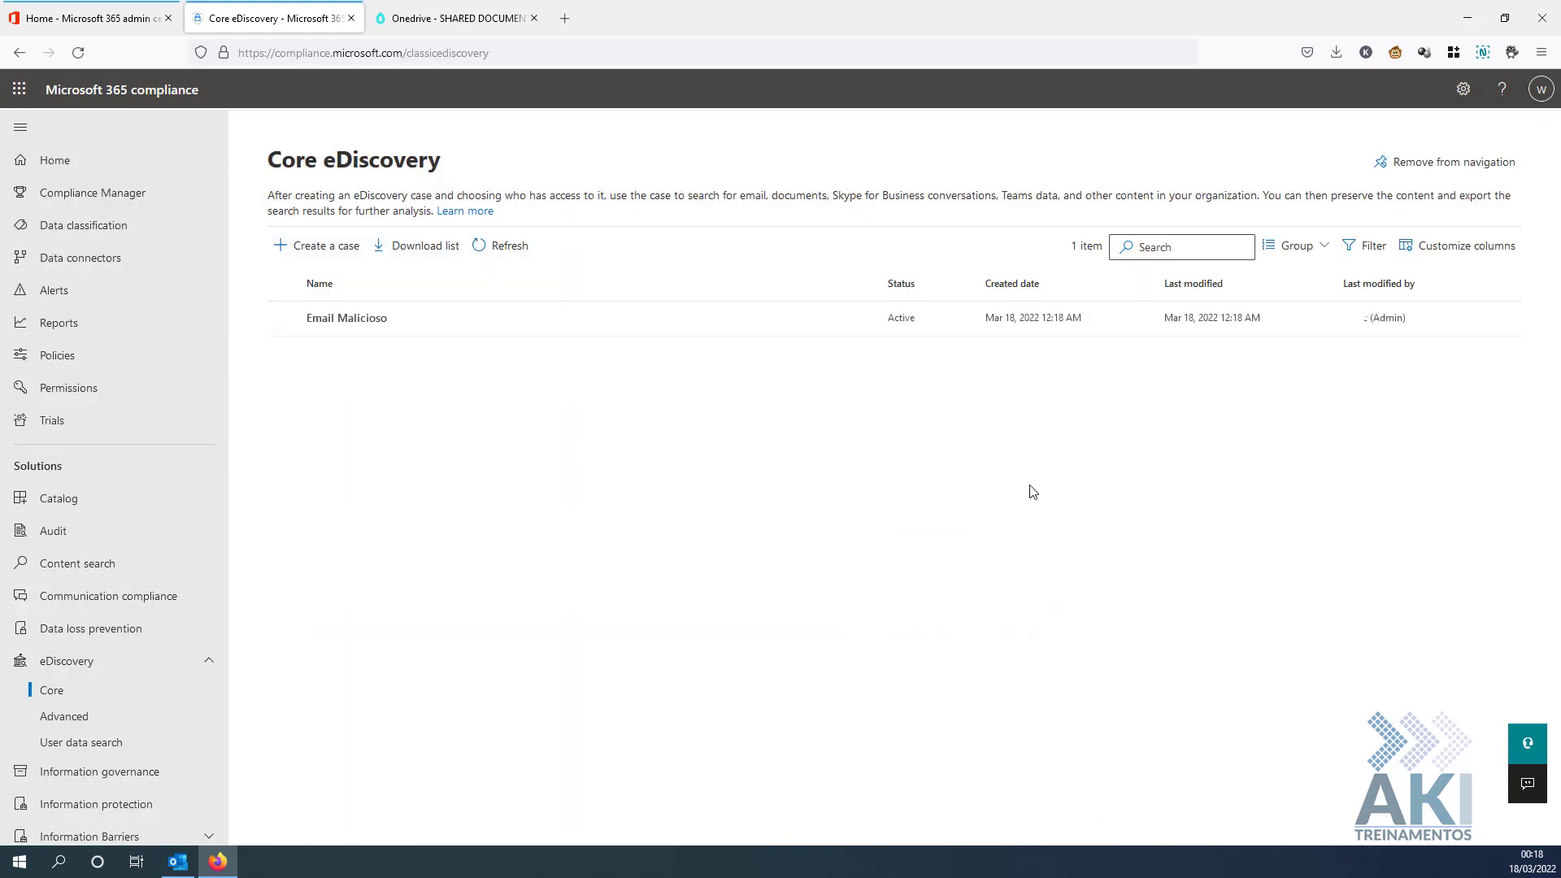
click(344, 318)
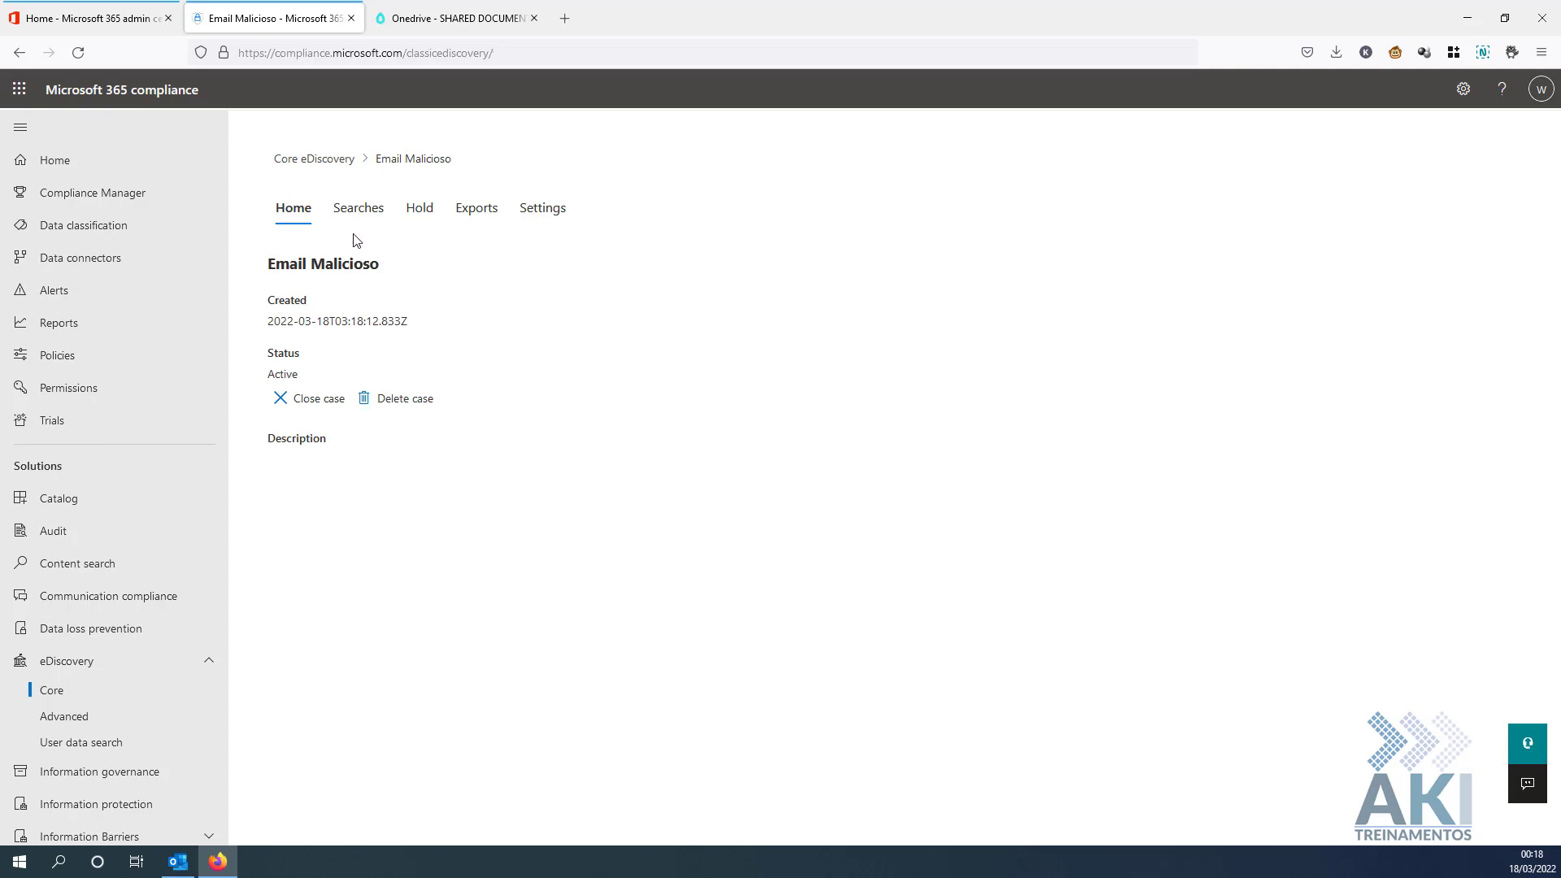
Start a new search in the case named 'Email Malicioso'
click(357, 216)
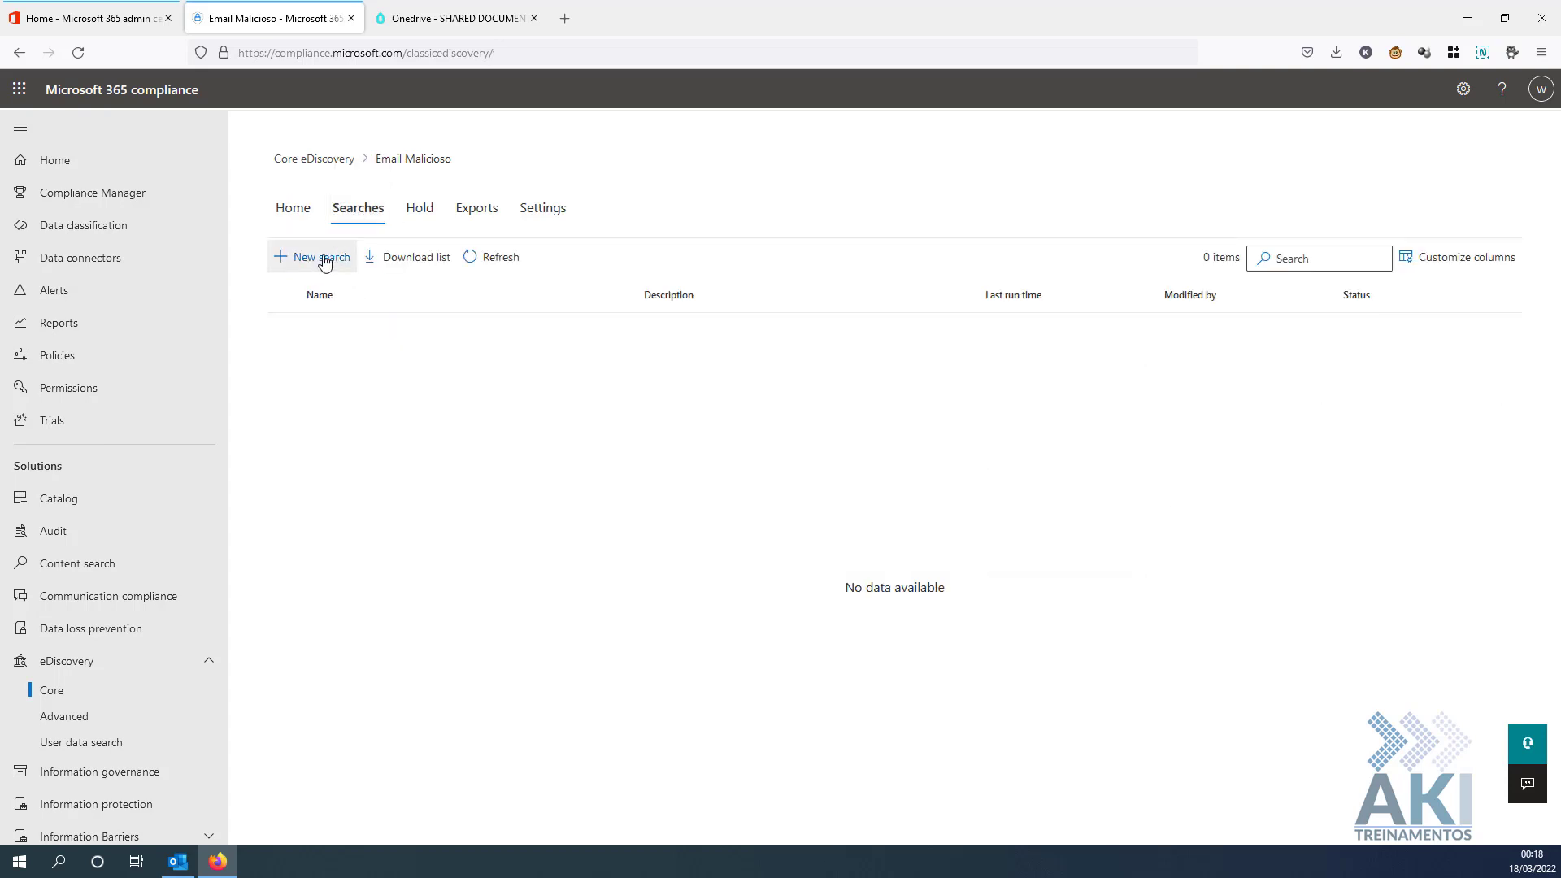
click(322, 259)
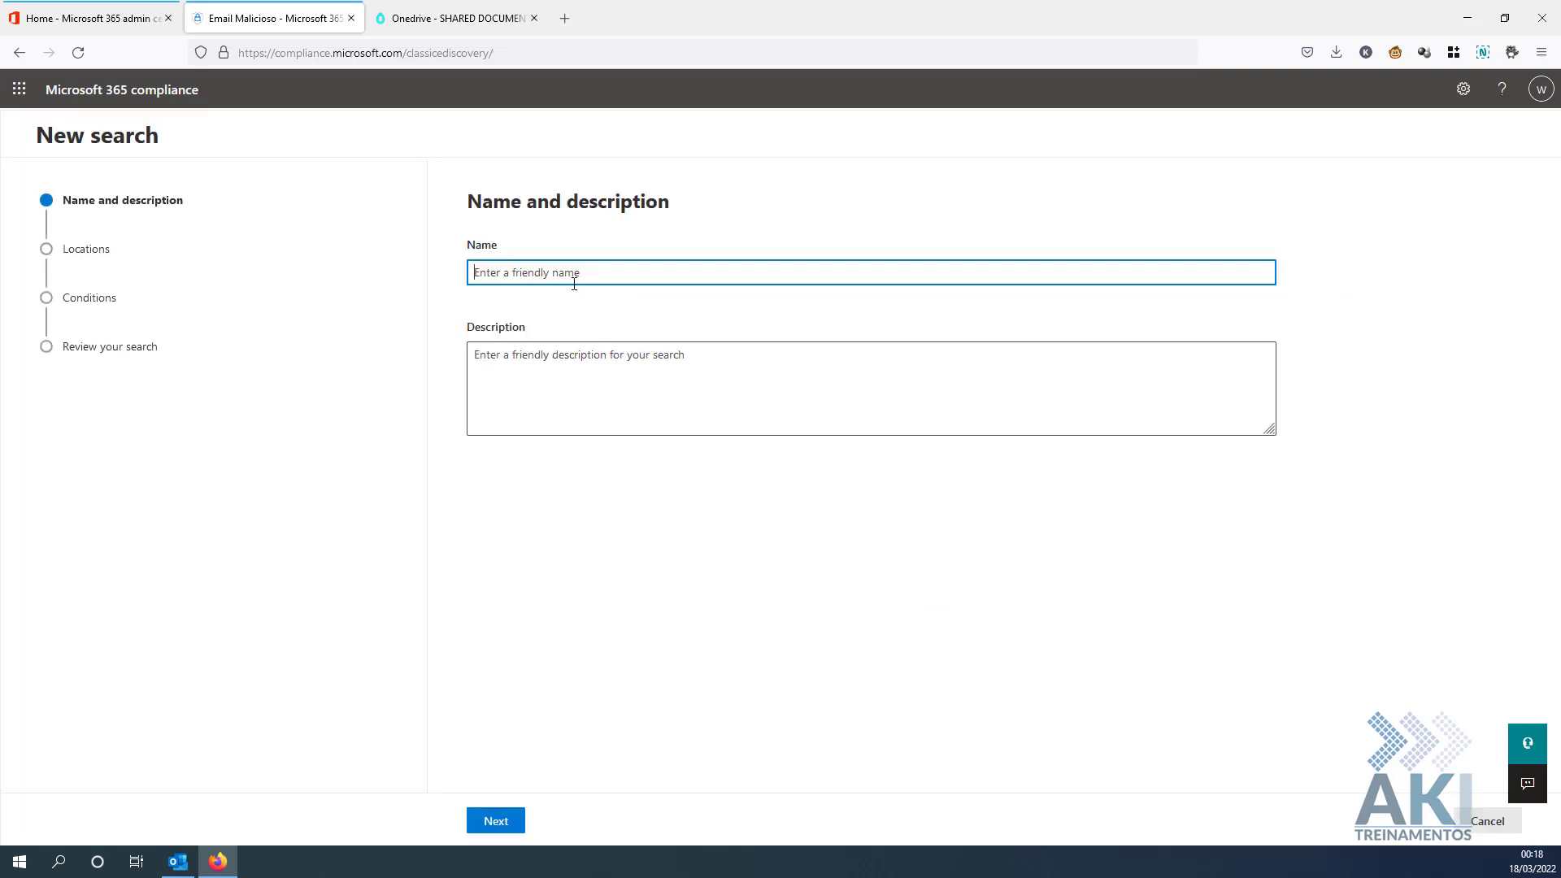
text(Email Malicioso)
click(553, 309)
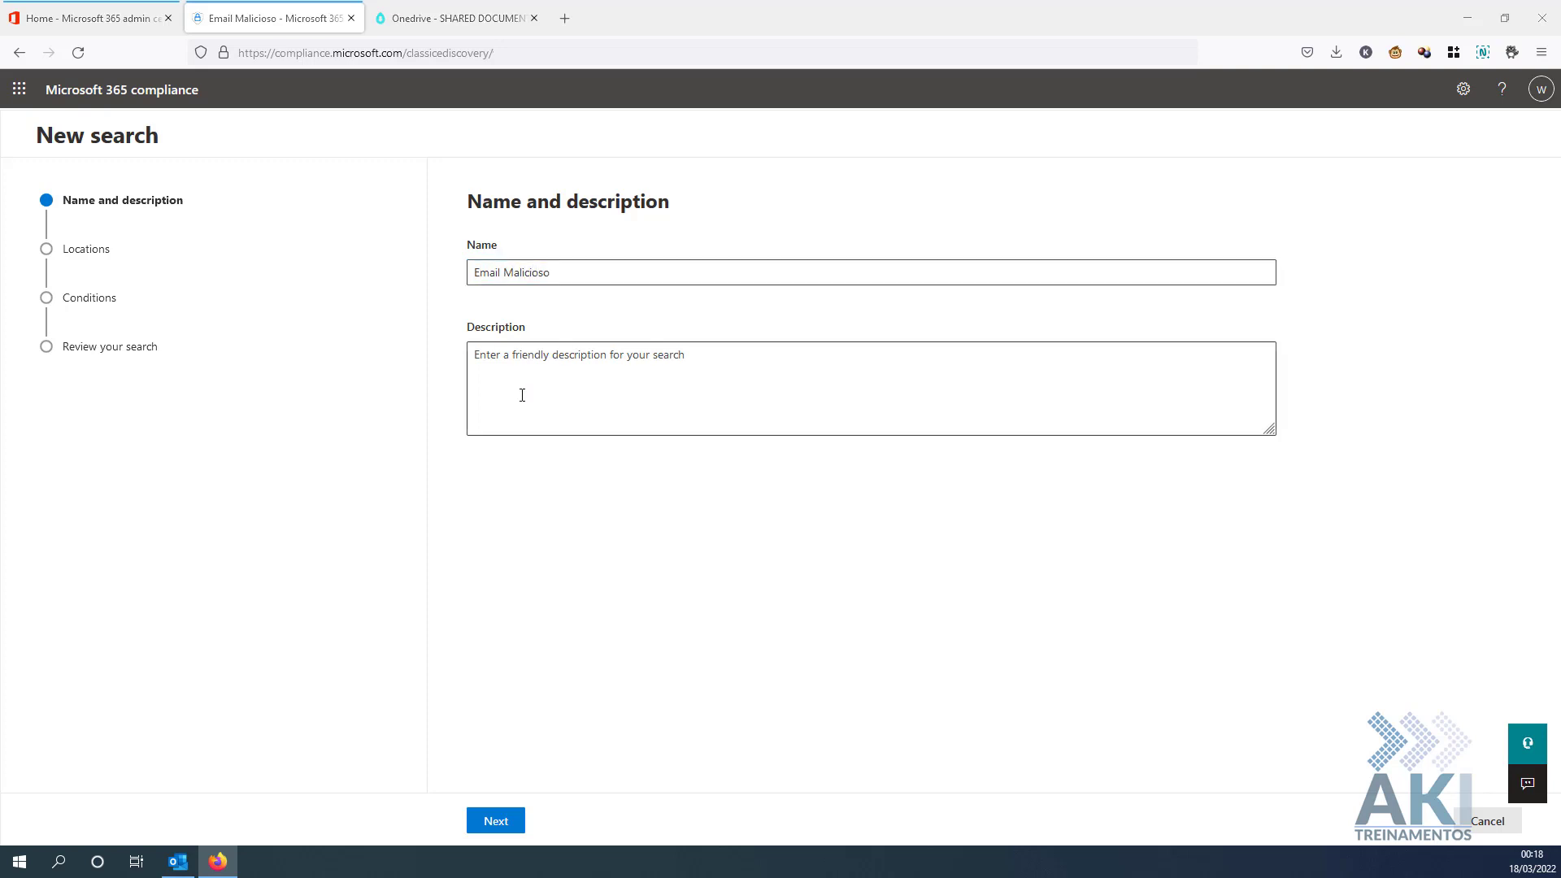
click(498, 822)
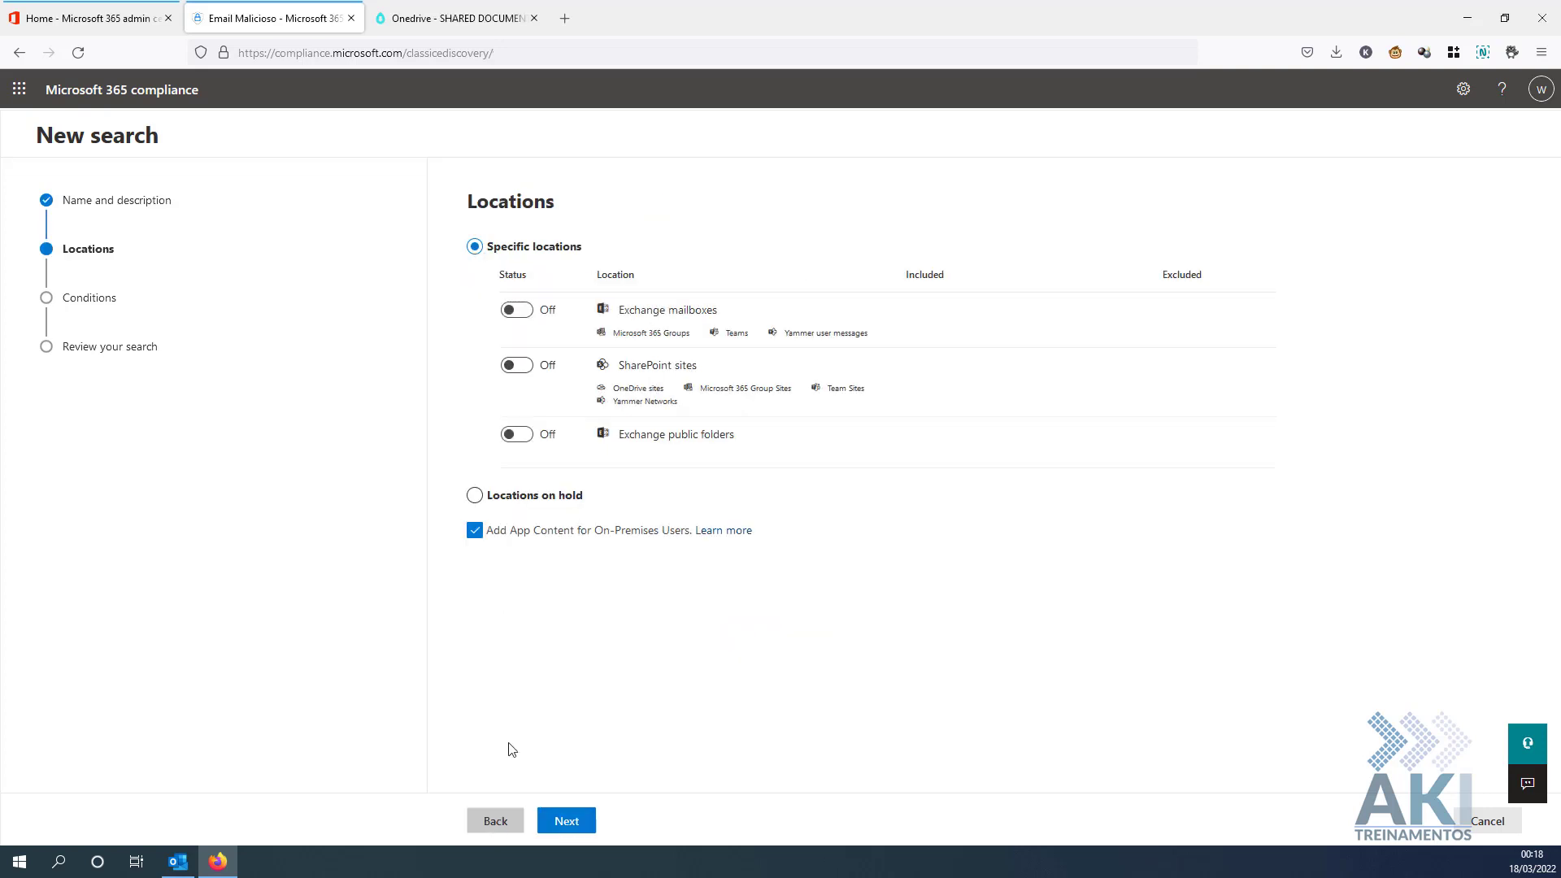
Include all Exchange mailboxes as the search location and advance to the conditions
click(510, 316)
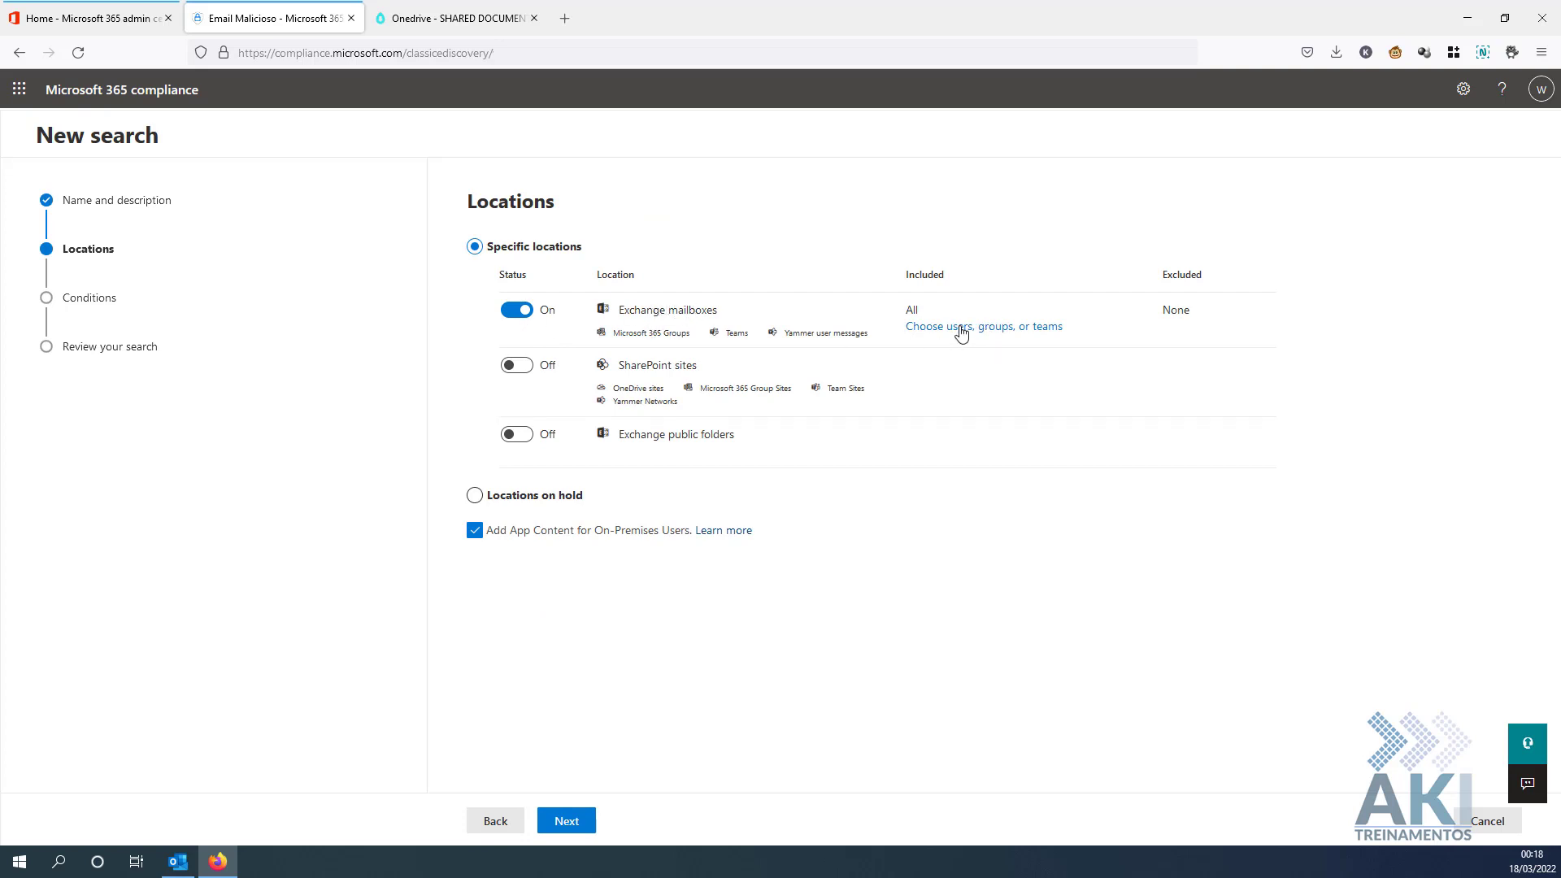
click(476, 535)
click(598, 531)
click(941, 327)
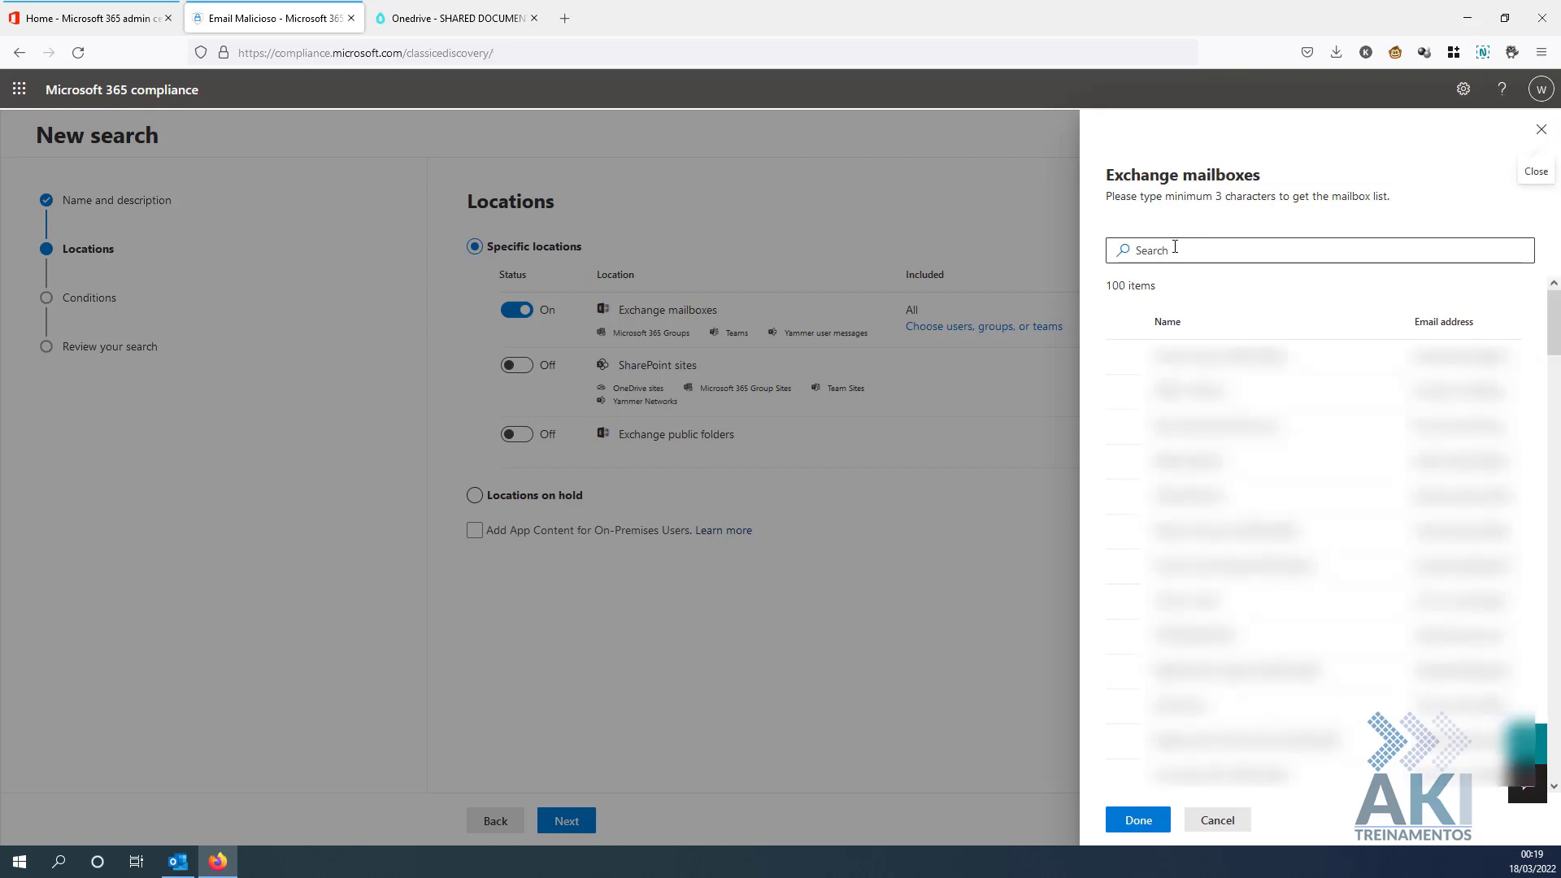
click(1543, 129)
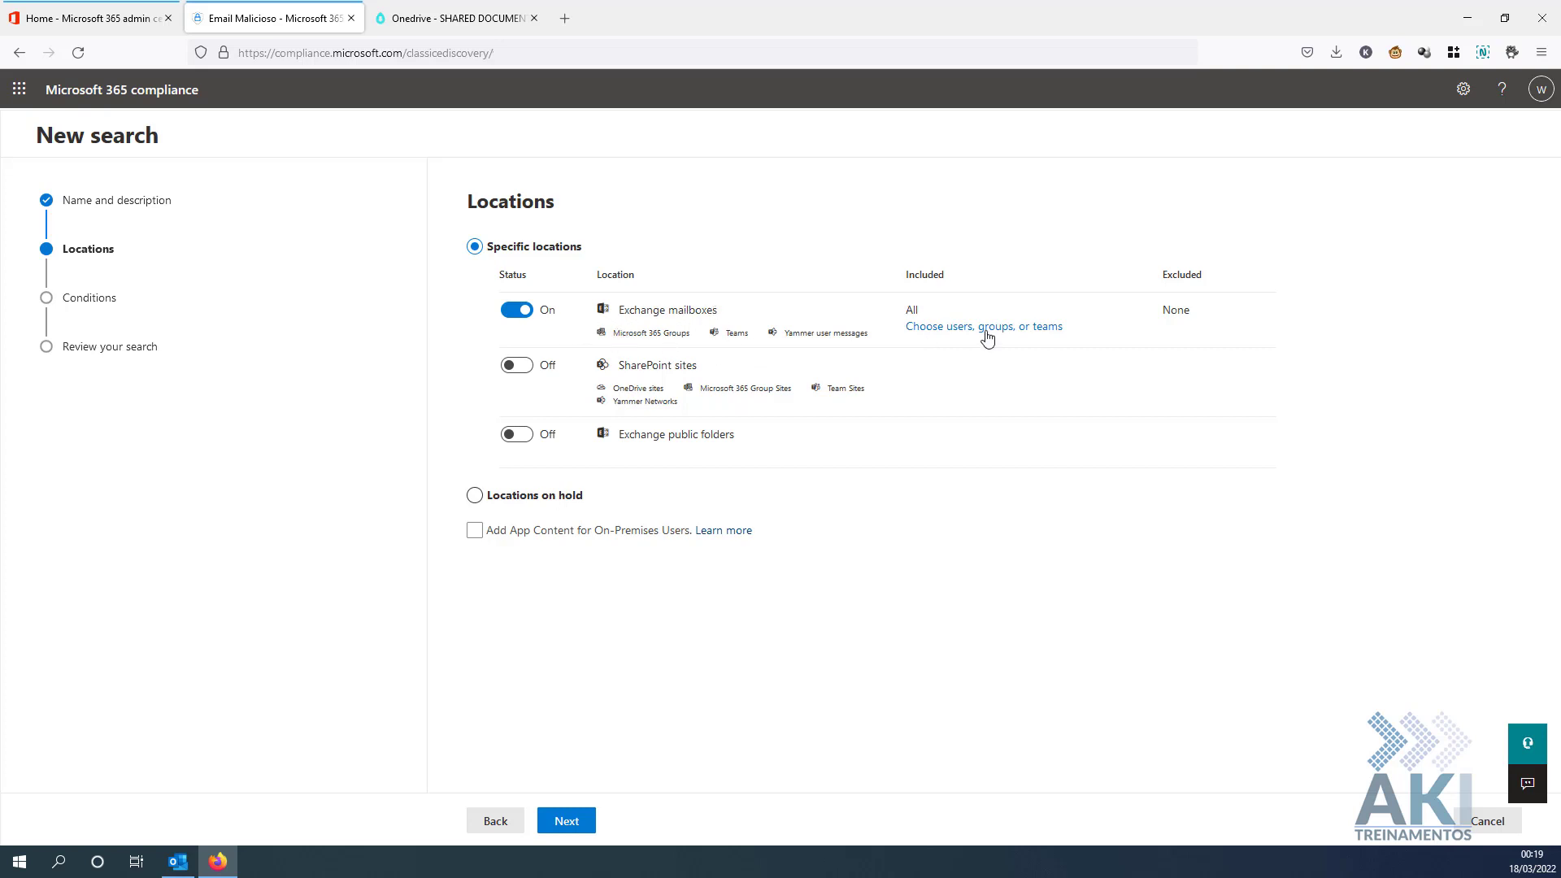
click(567, 821)
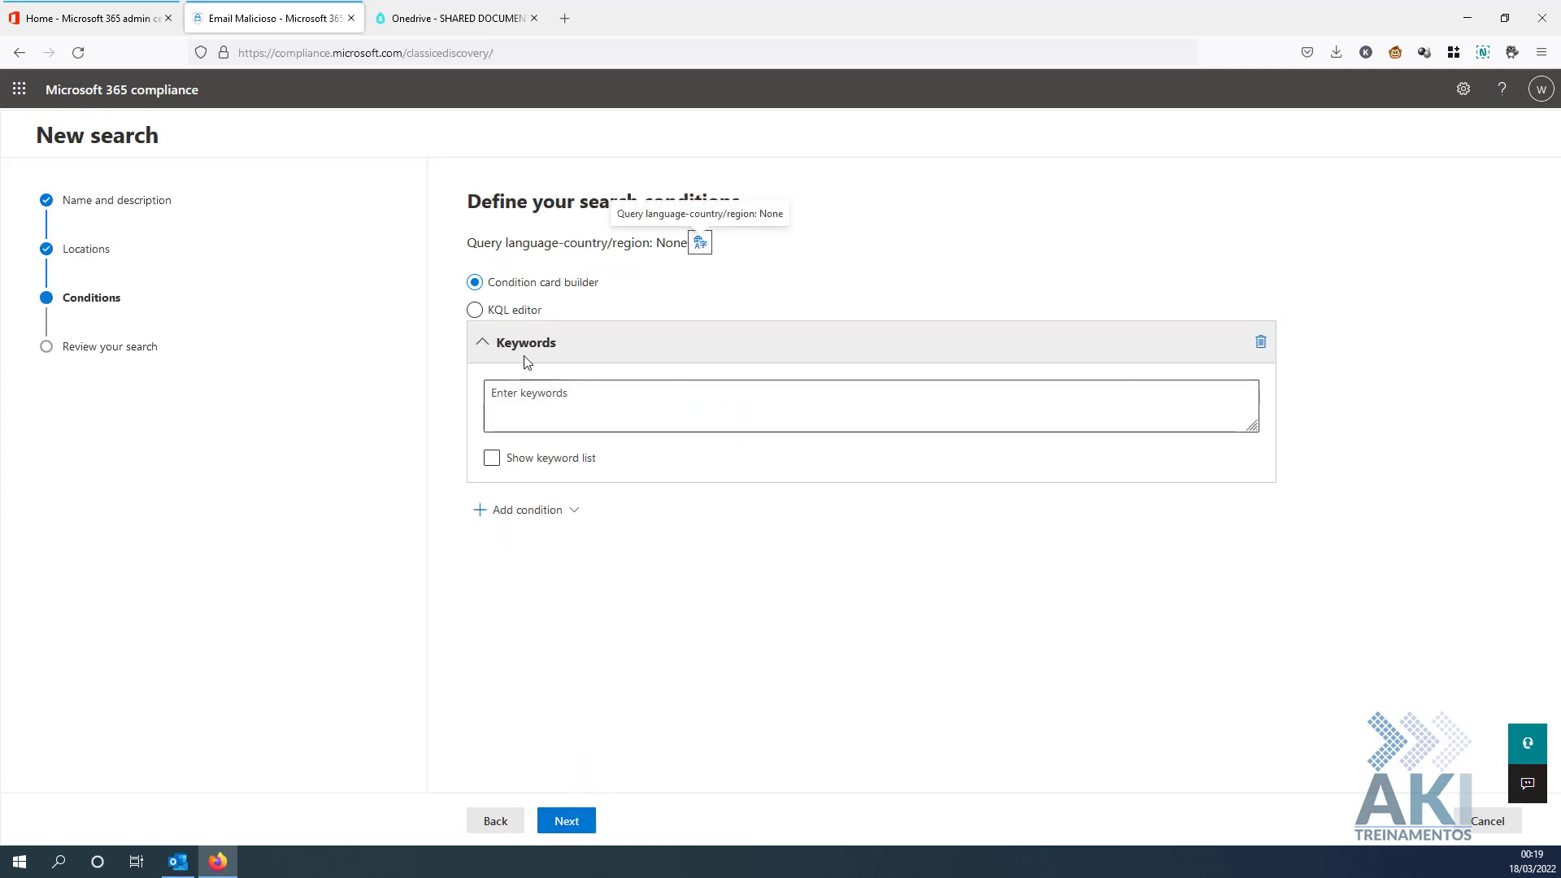
Replace the search's Keywords condition with a Date condition
click(1261, 343)
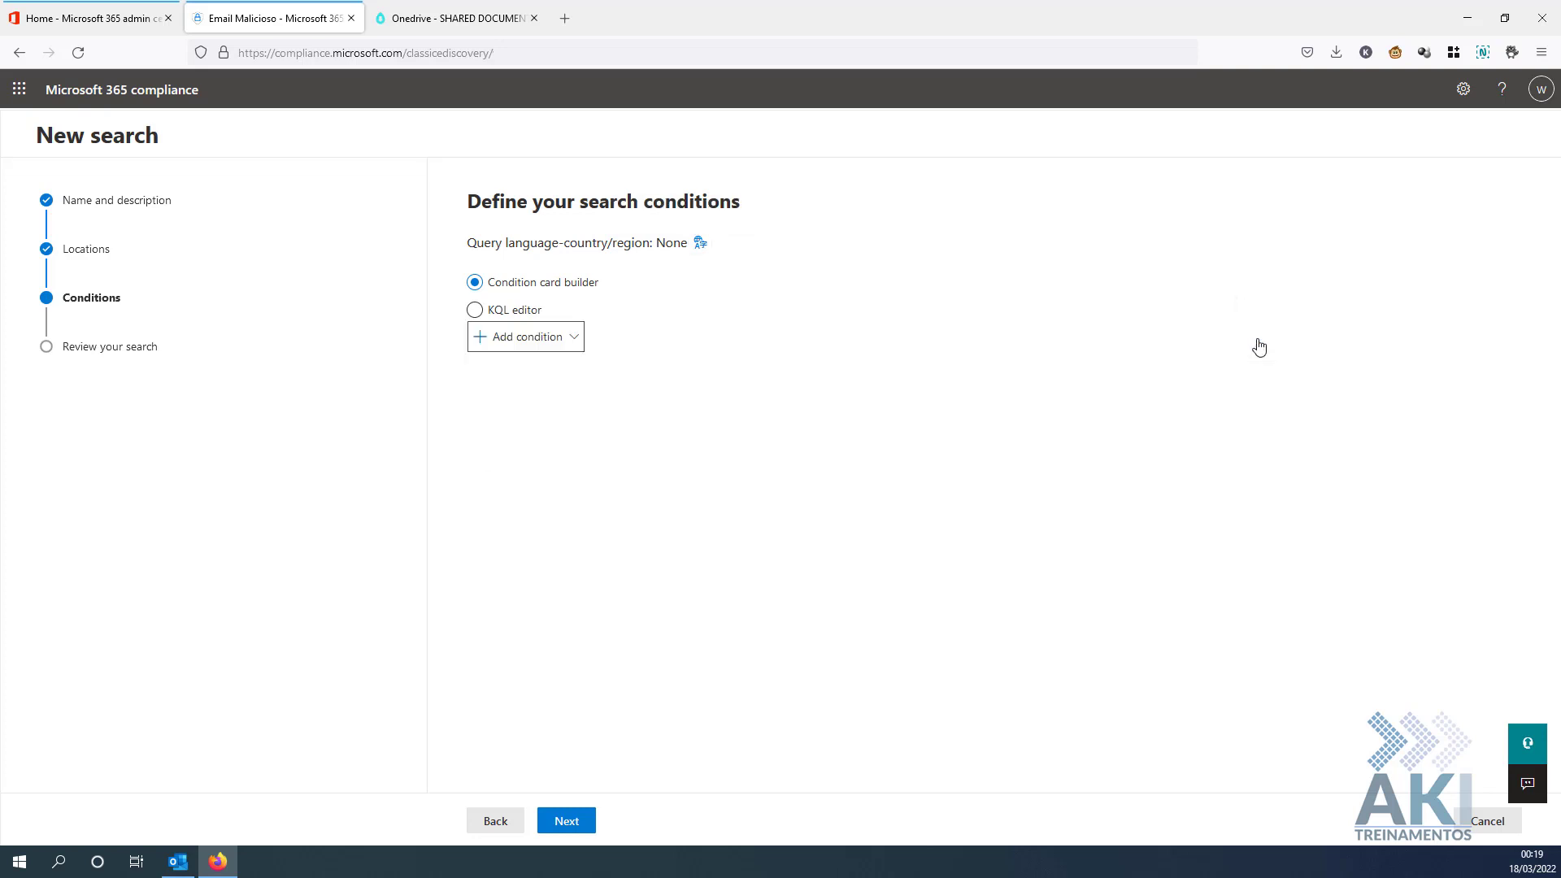
click(563, 351)
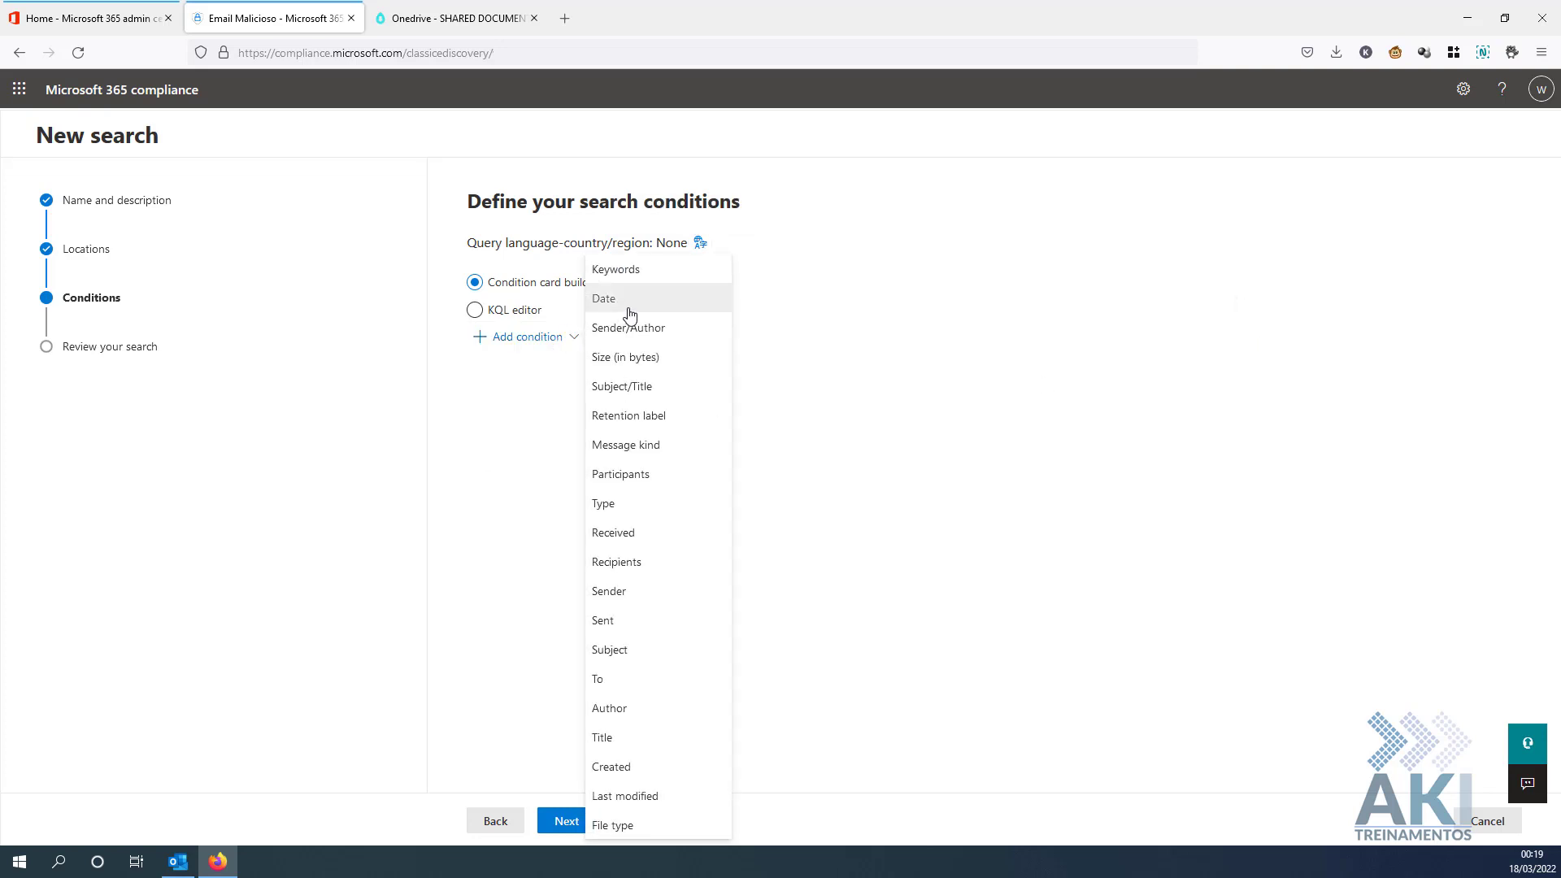
click(631, 316)
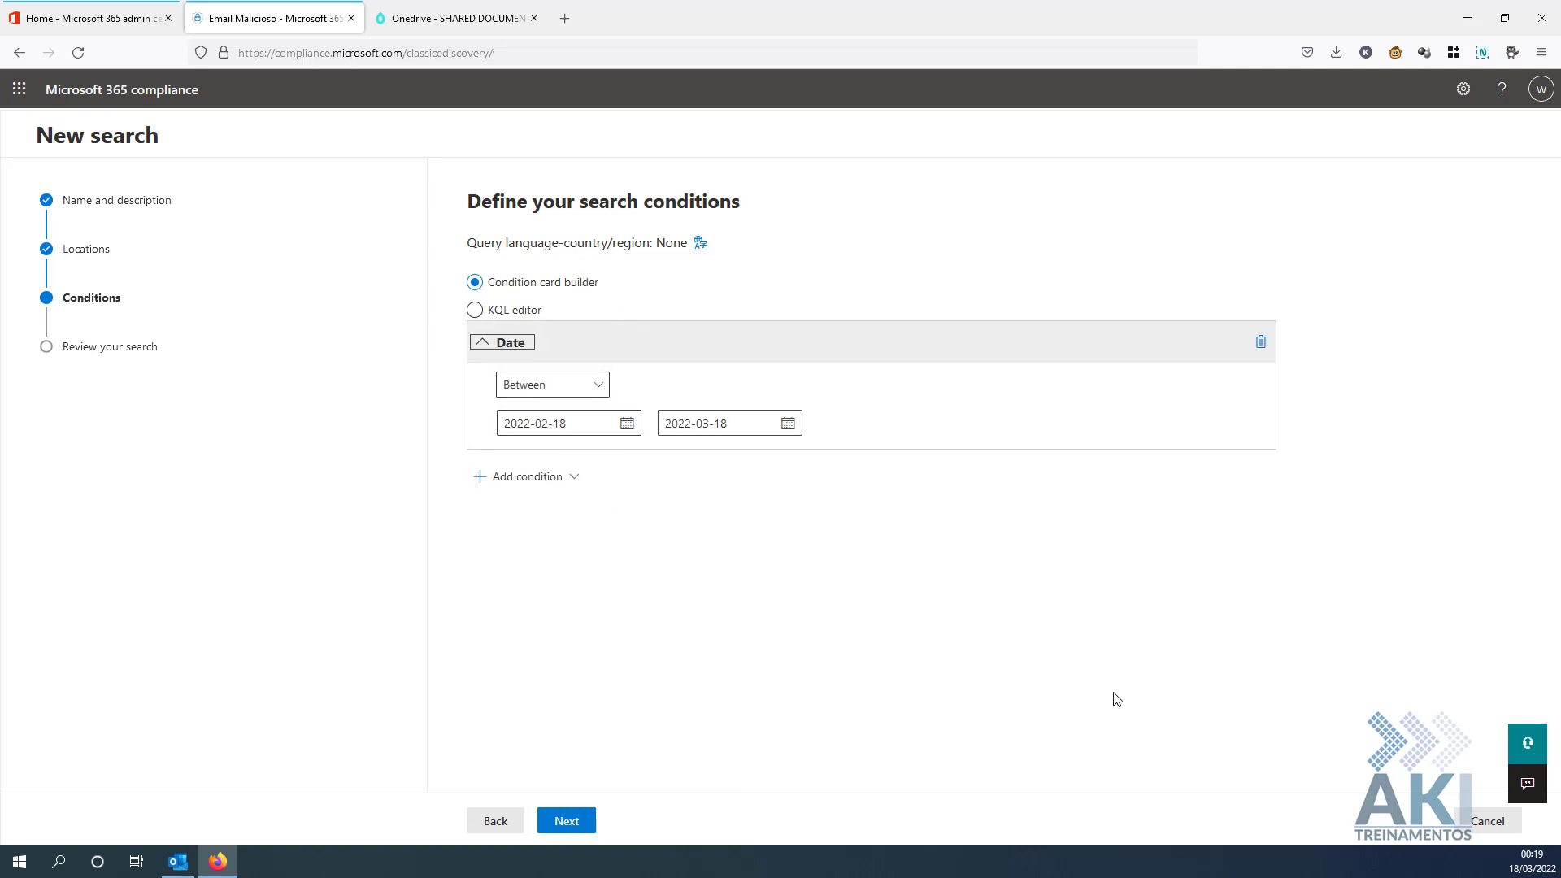
Check the suspicious email's date in Outlook, then minimize Outlook
click(178, 861)
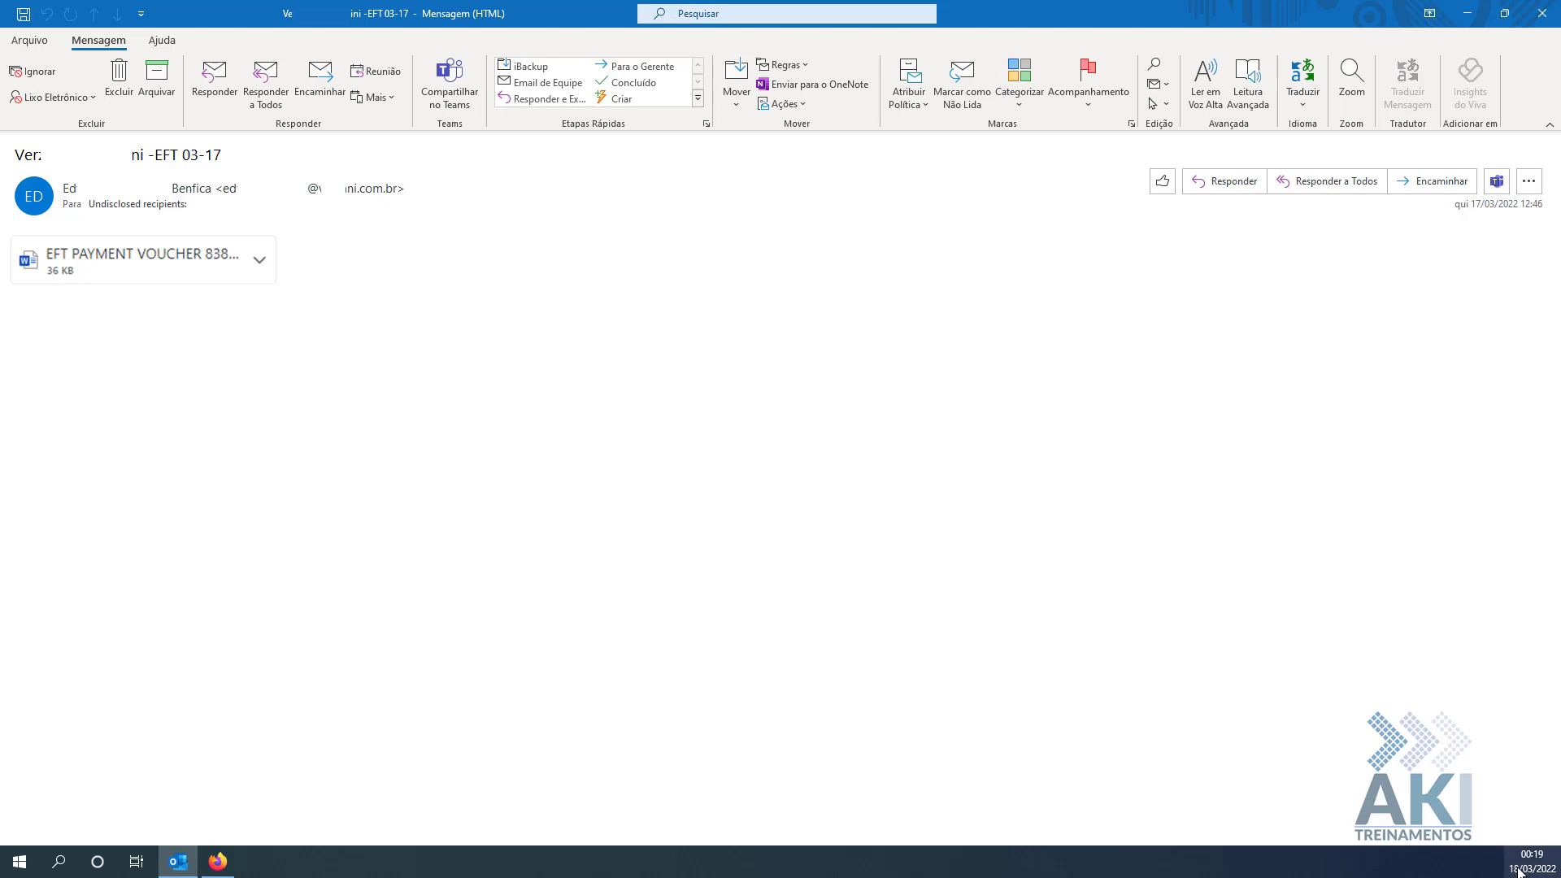
mouse_move(1521, 874)
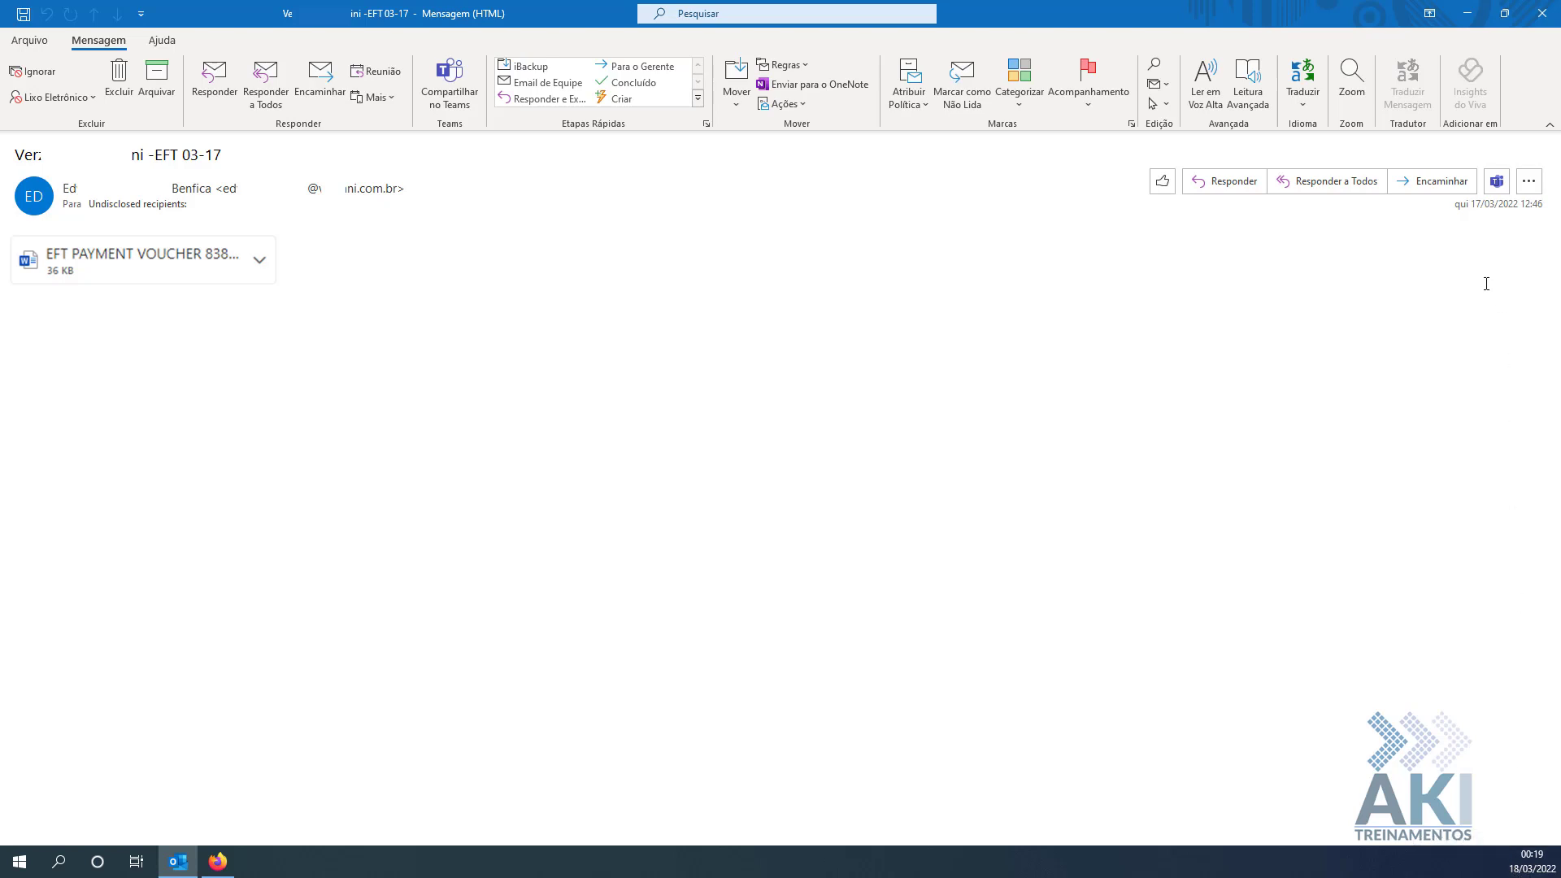
click(1467, 14)
Set the Date condition range from 2022-02-17 to 2022-03-17
click(625, 426)
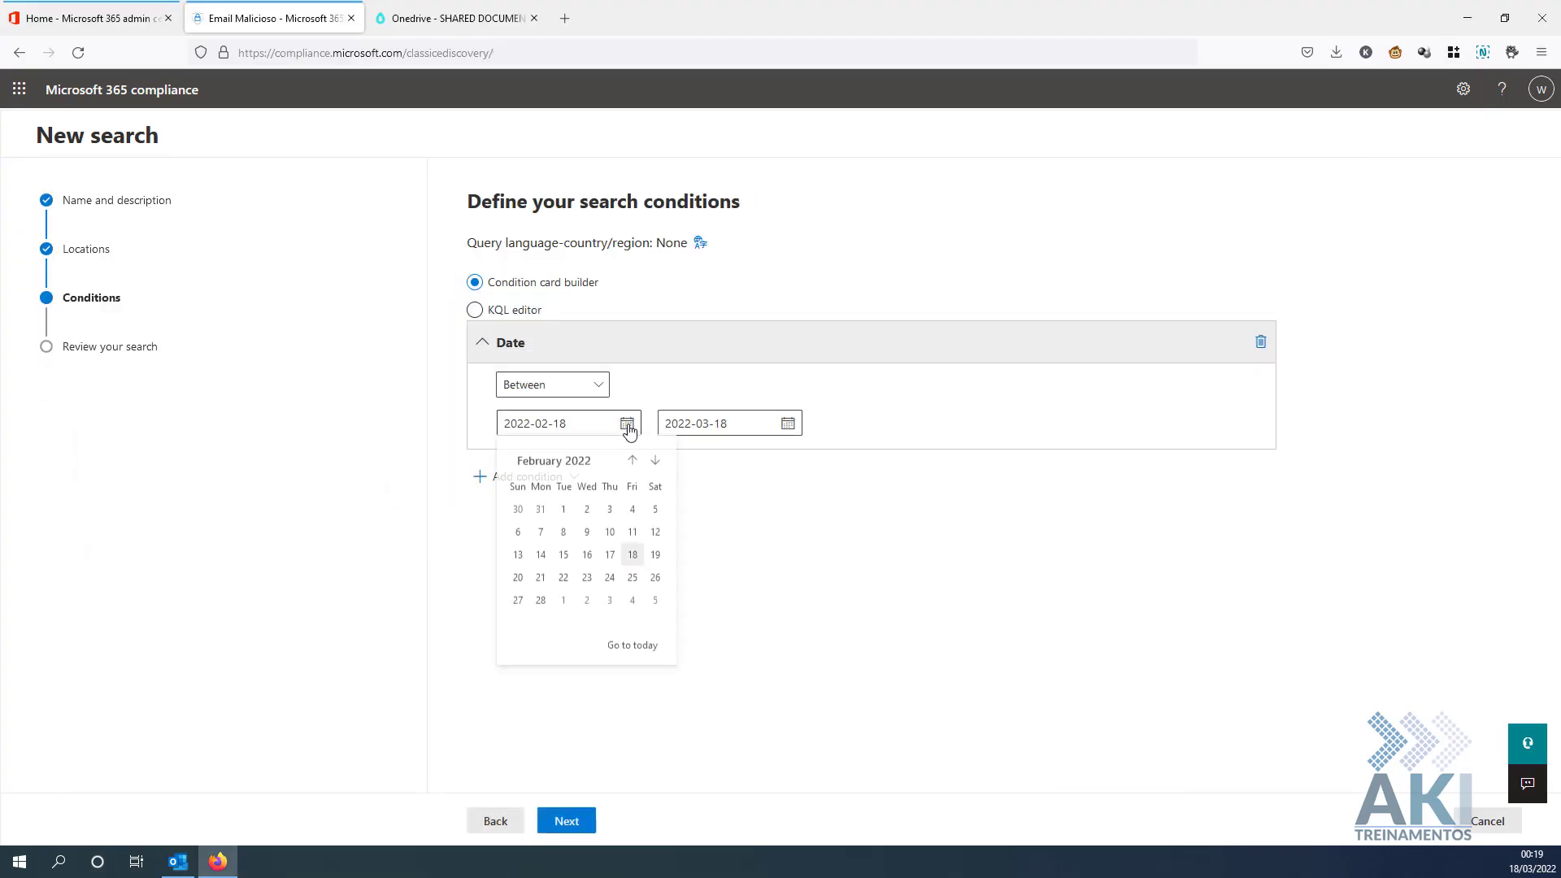
click(608, 560)
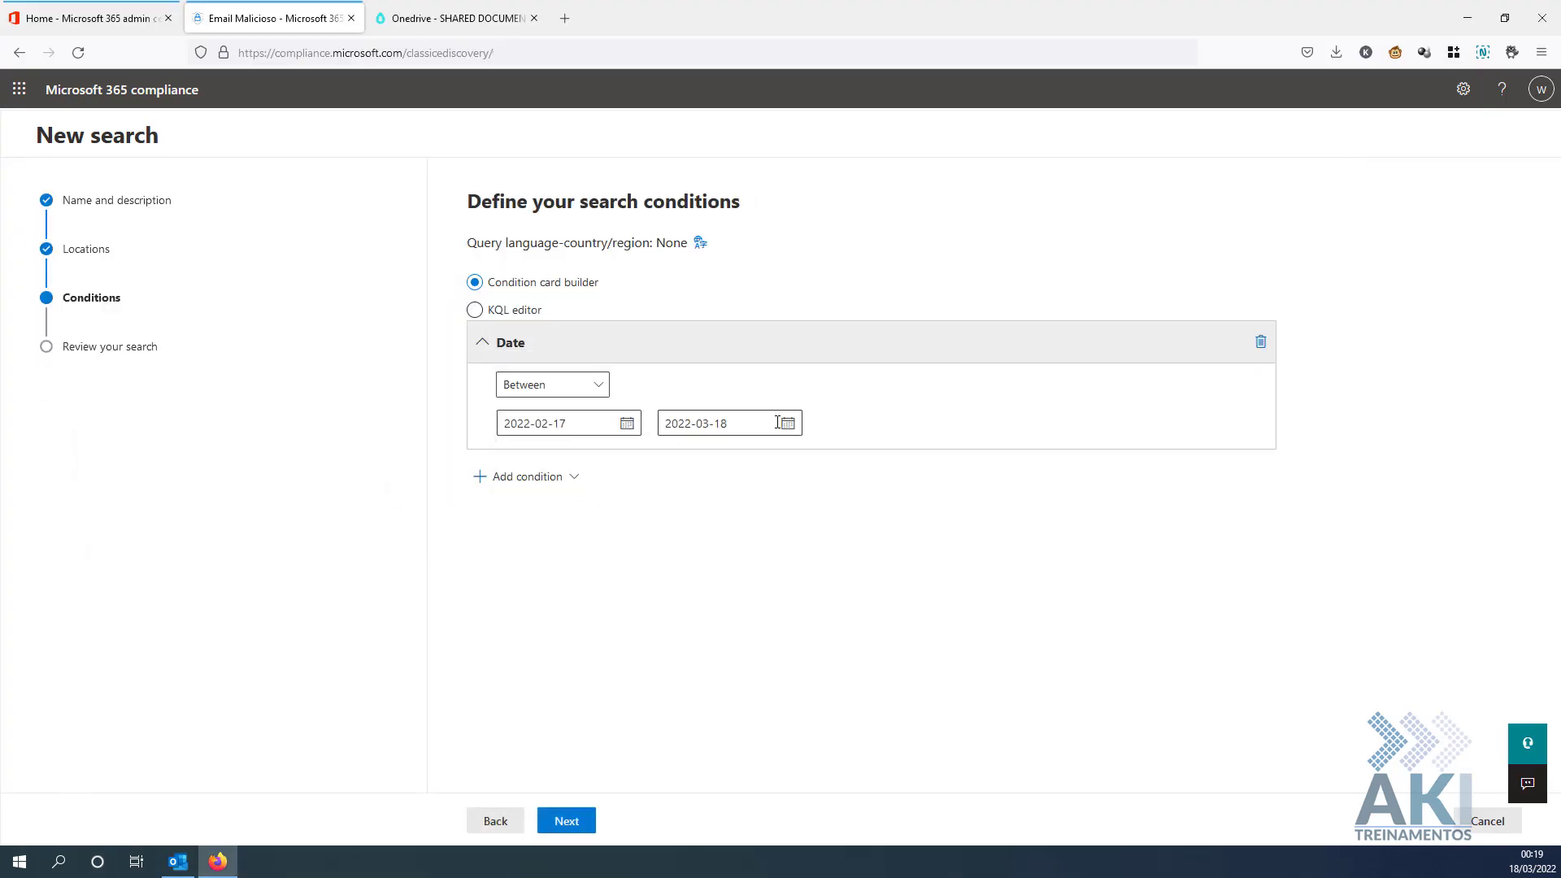
click(790, 427)
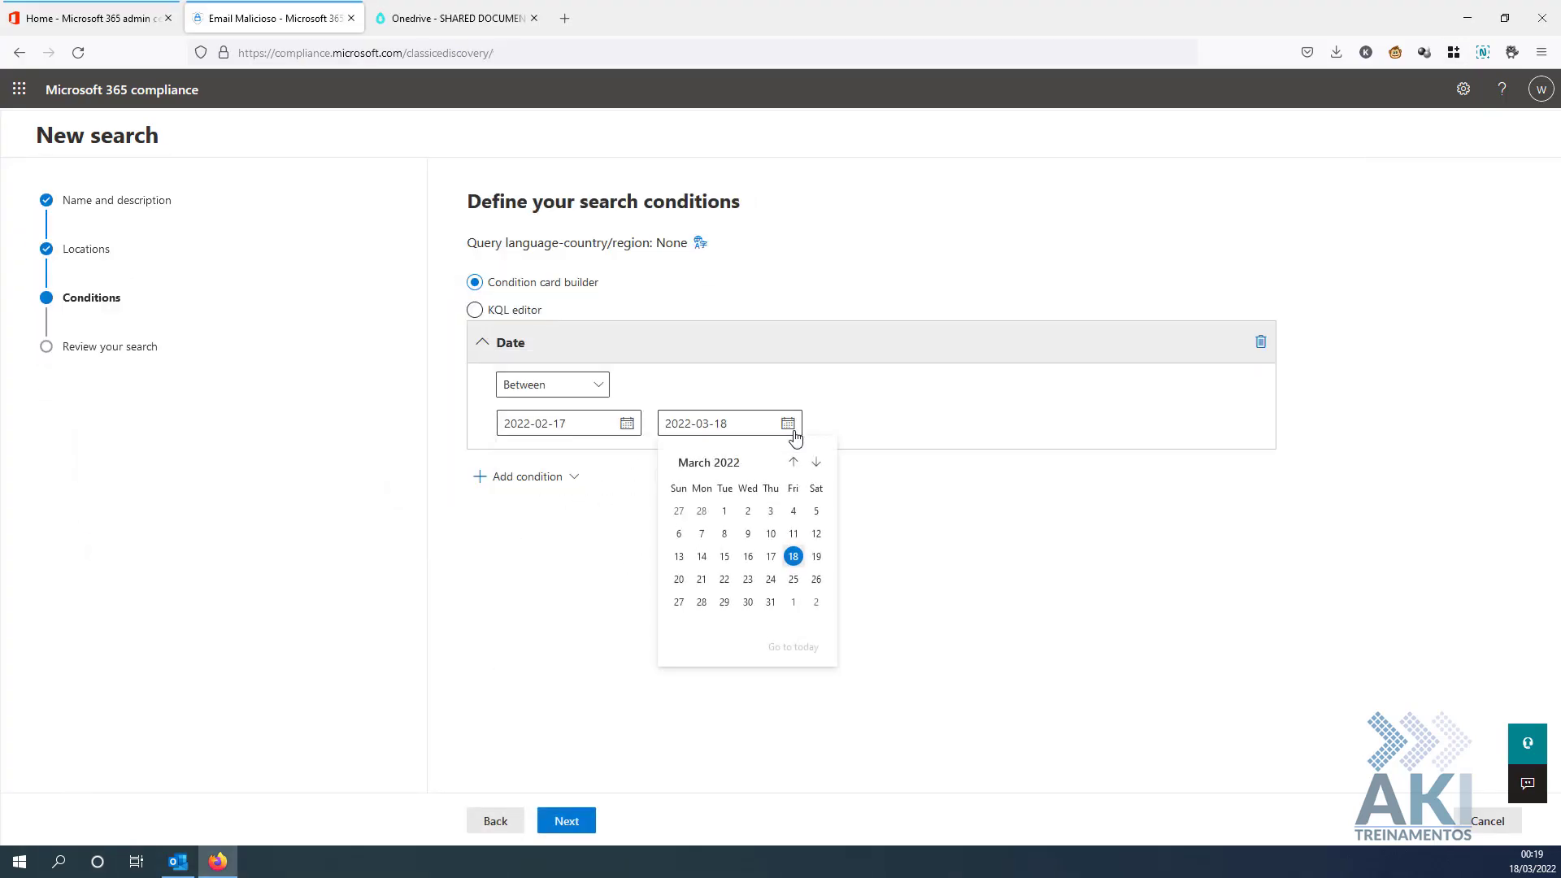
click(772, 557)
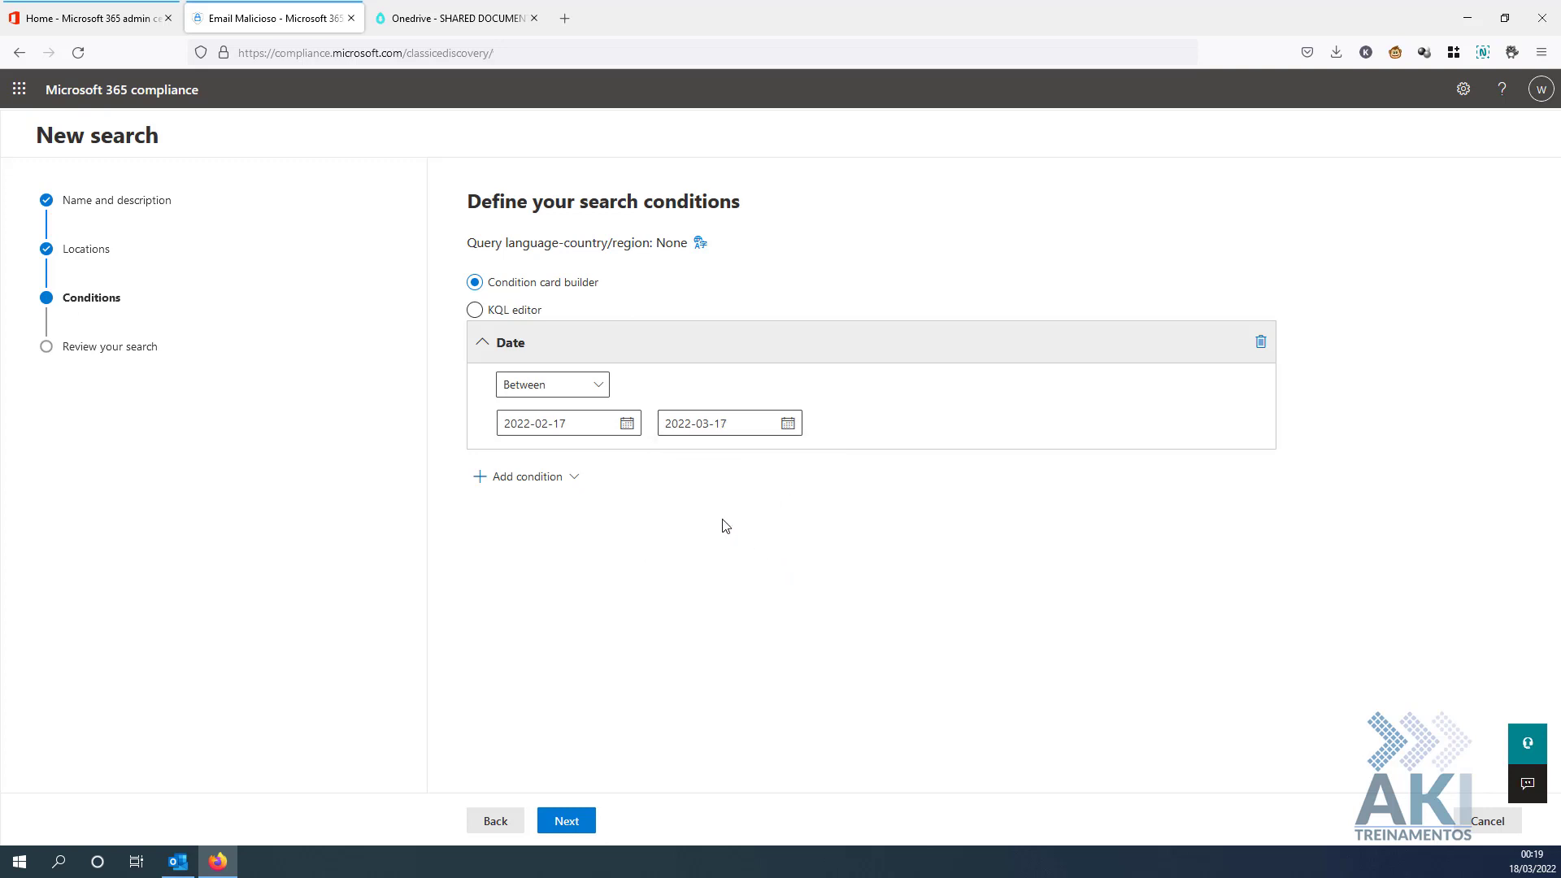
Keep the date operator as Between and bring up the condition types list
click(551, 389)
click(551, 389)
click(537, 388)
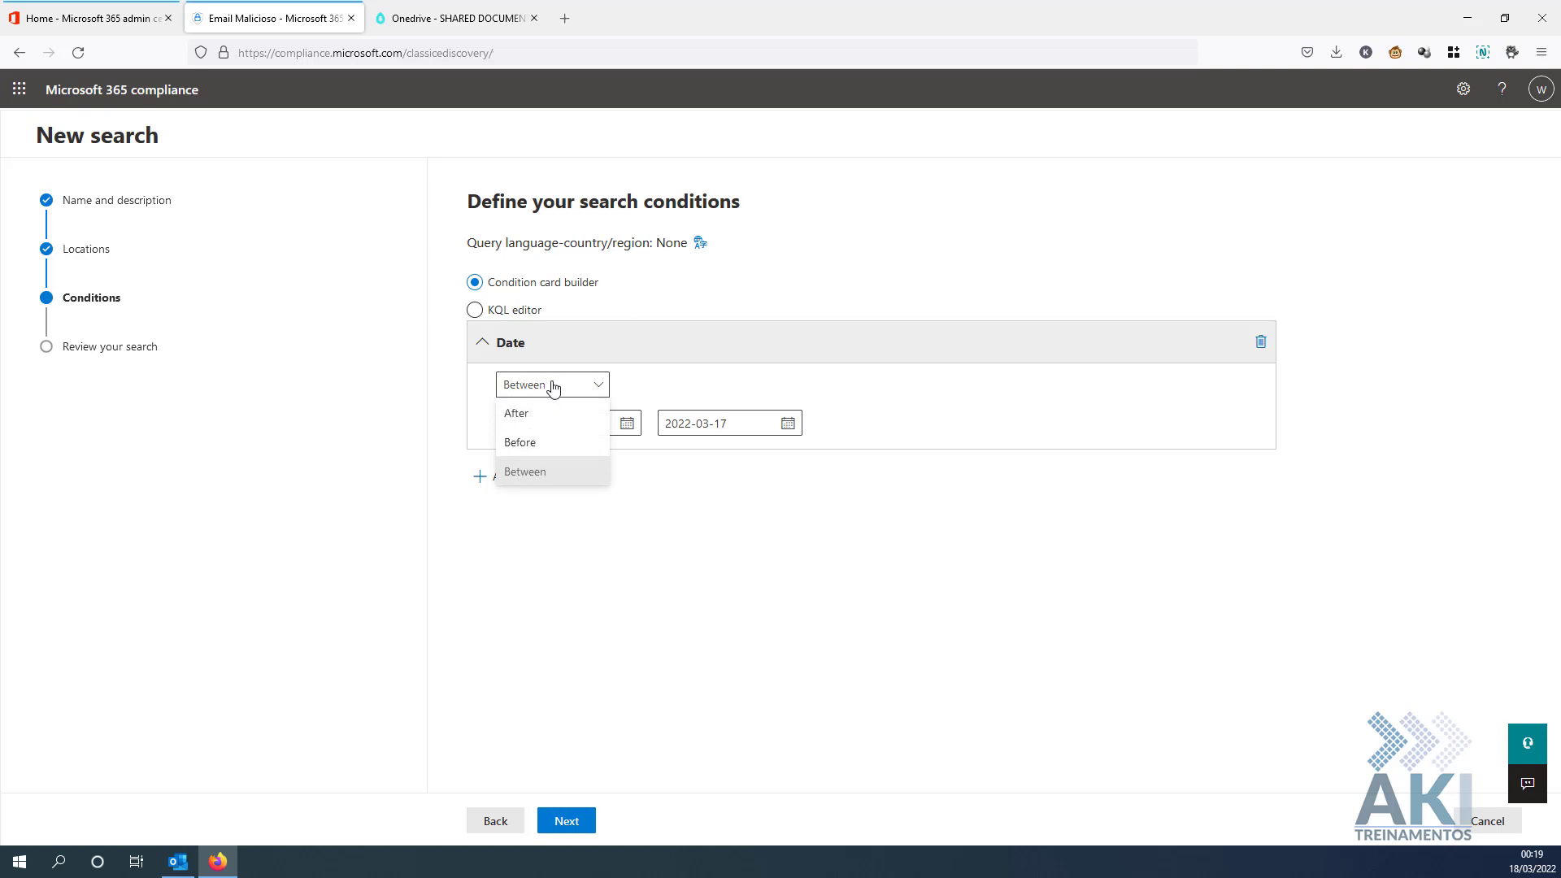
click(552, 389)
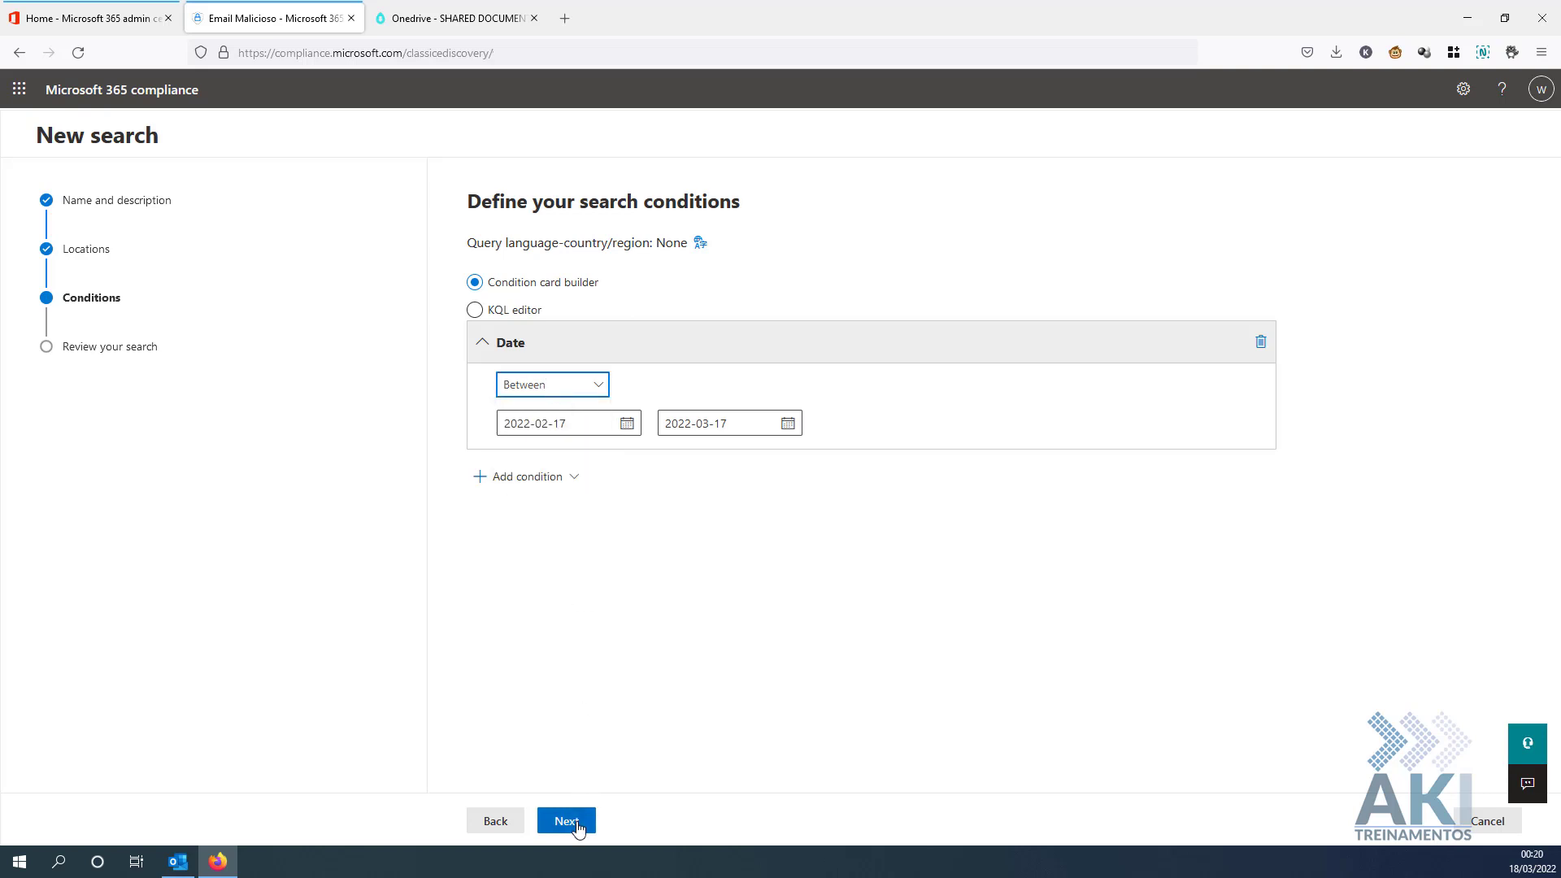
click(559, 481)
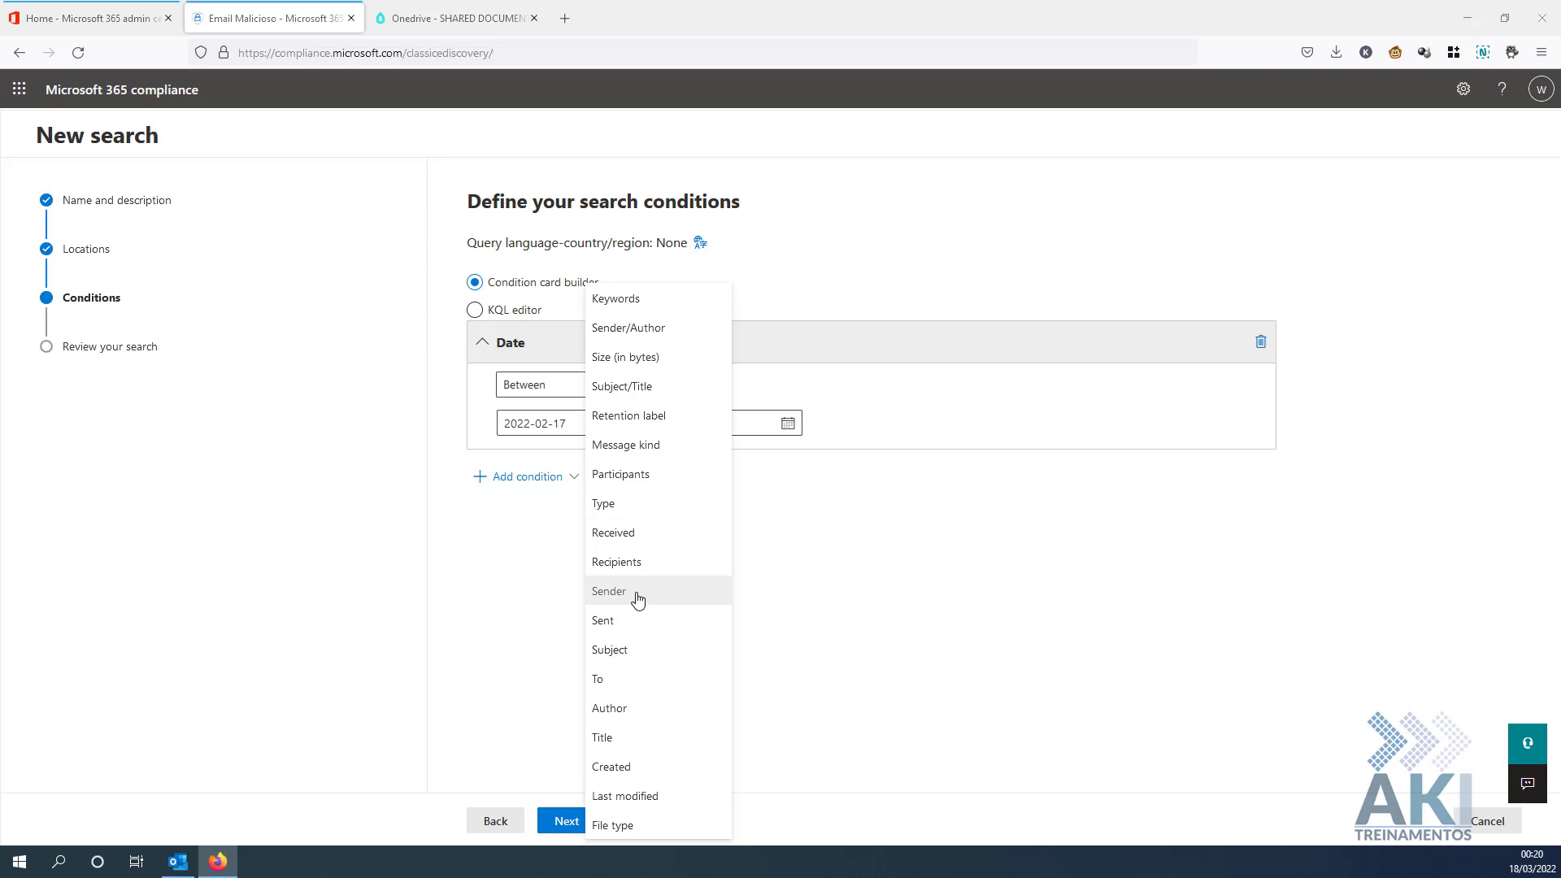
Add a Sender condition set to Equals any of, holding the pasted suspicious sender address
click(637, 593)
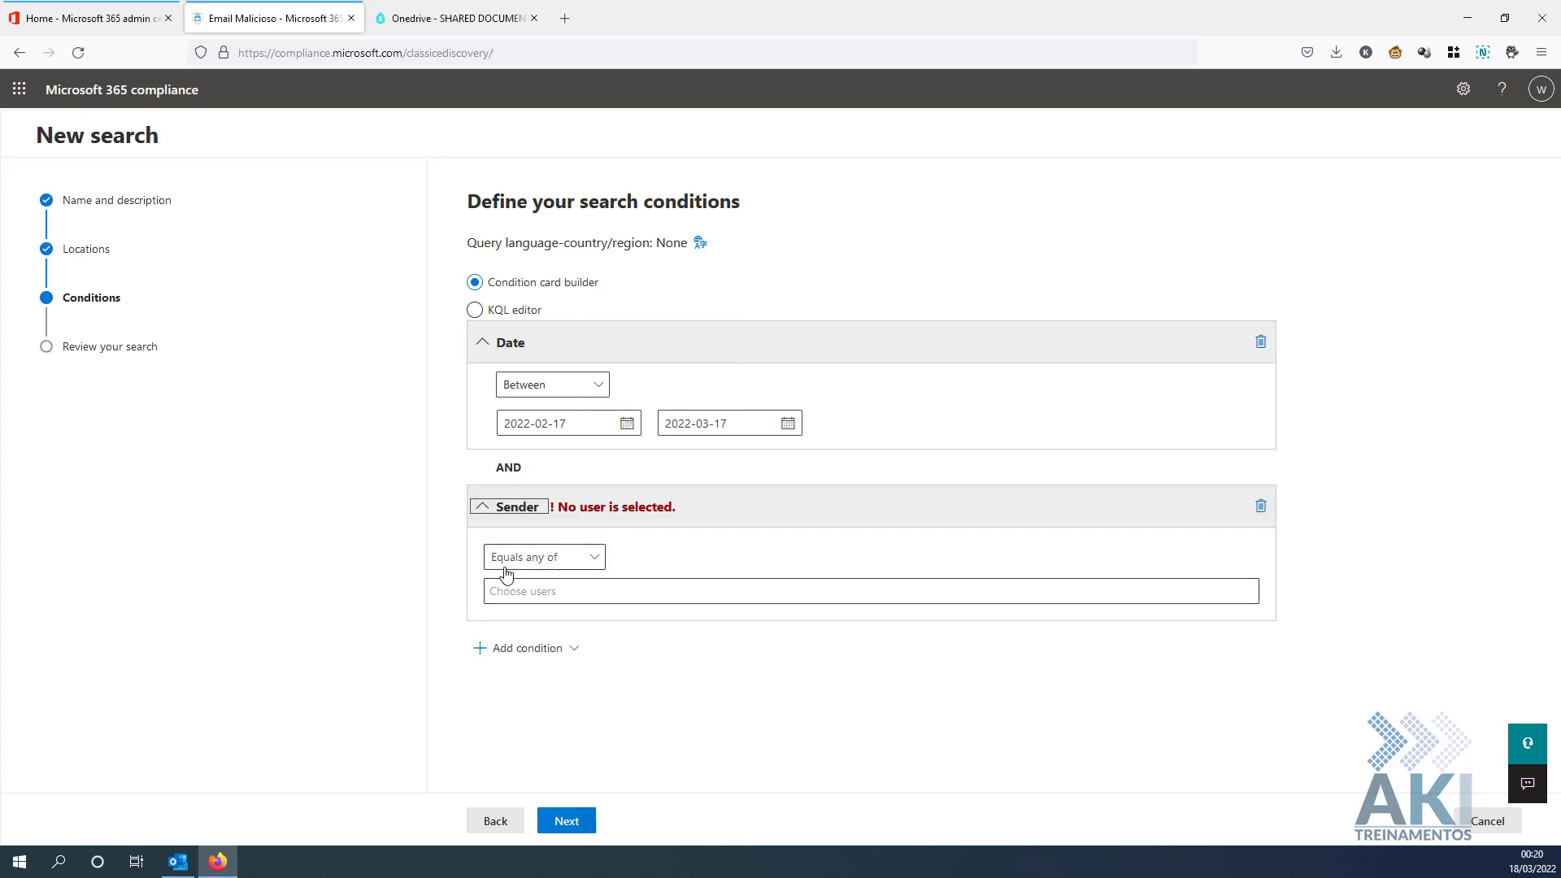
click(579, 567)
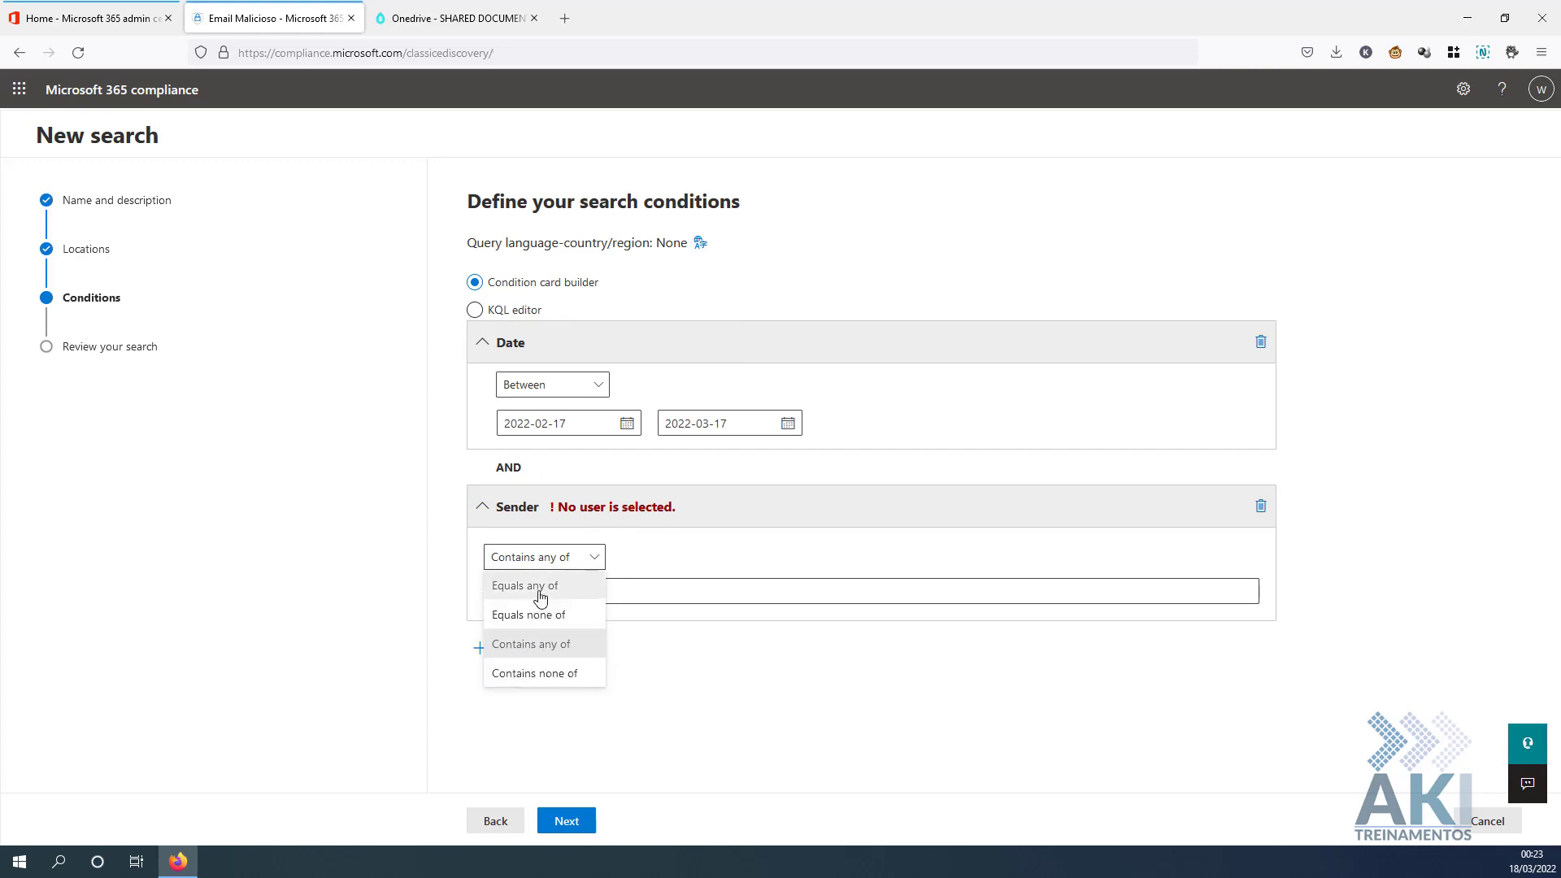
click(541, 593)
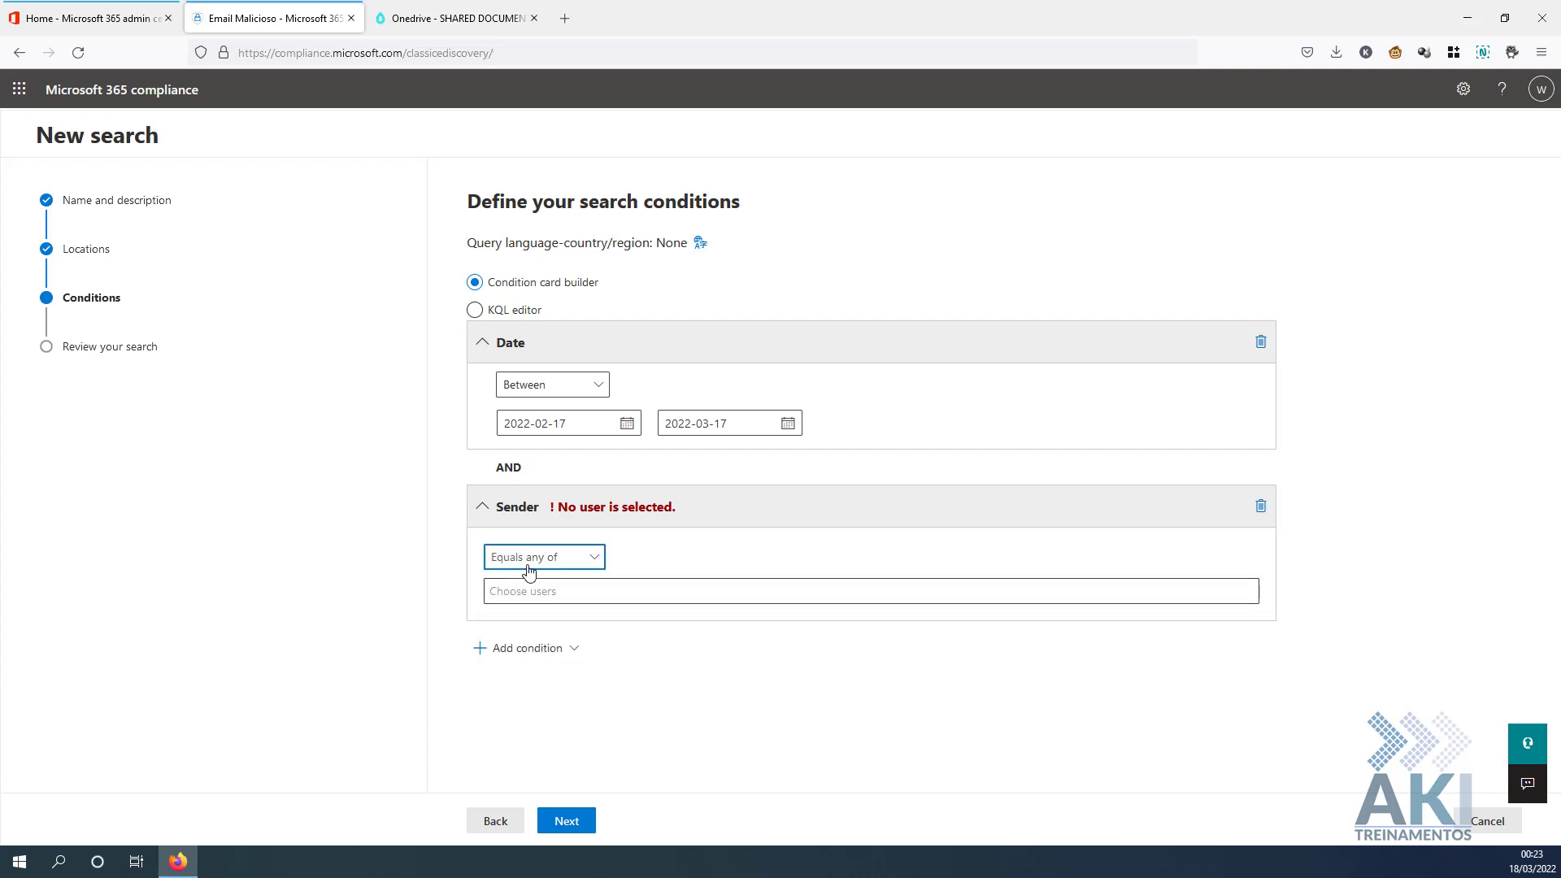
click(525, 591)
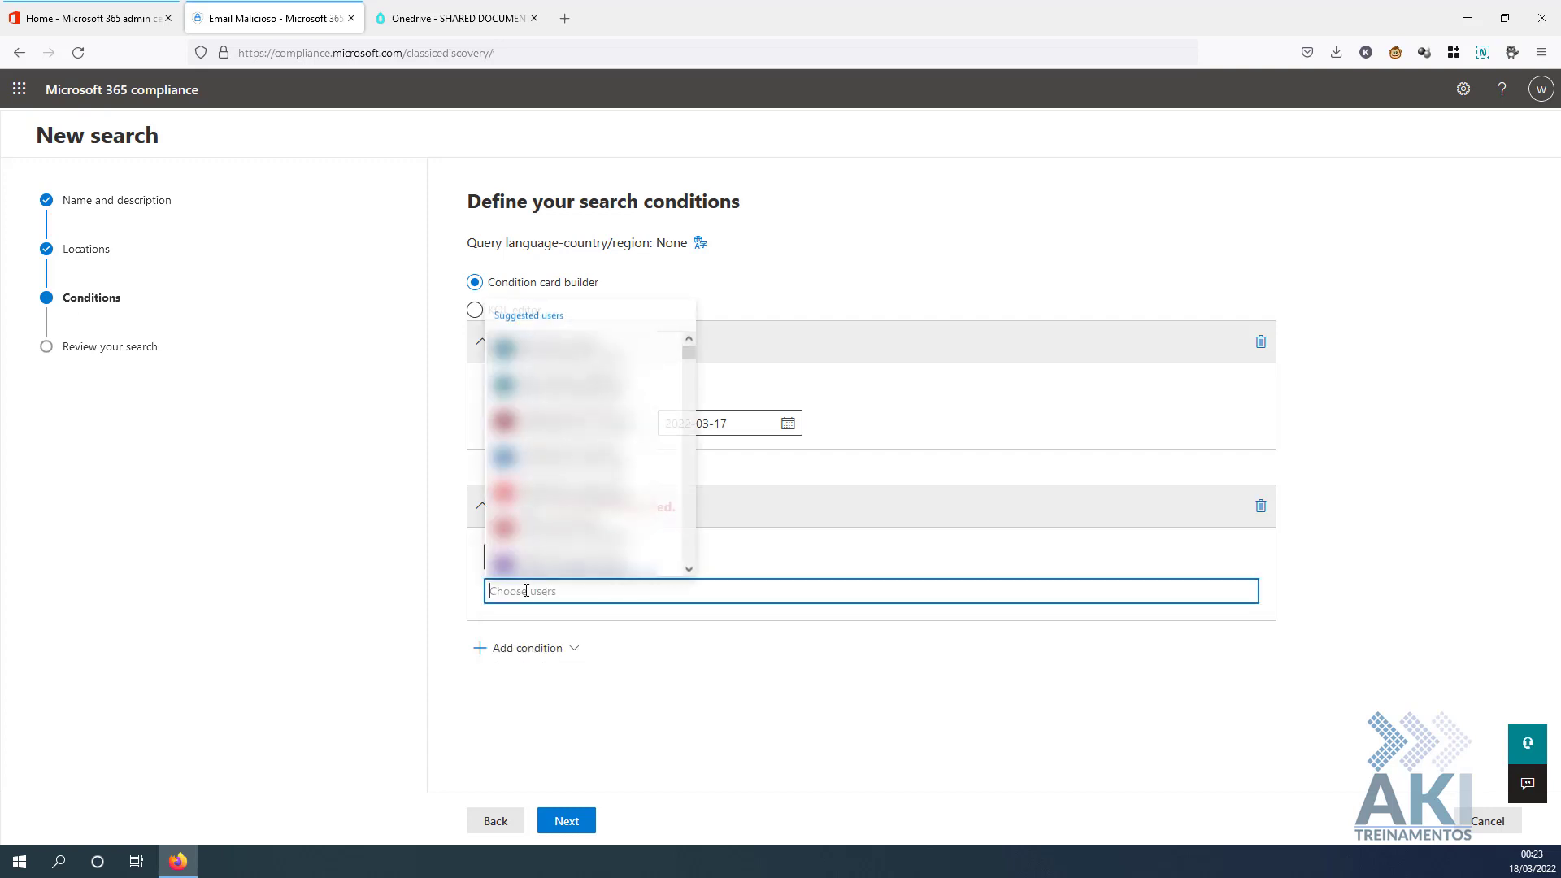
key(ctrl+v)
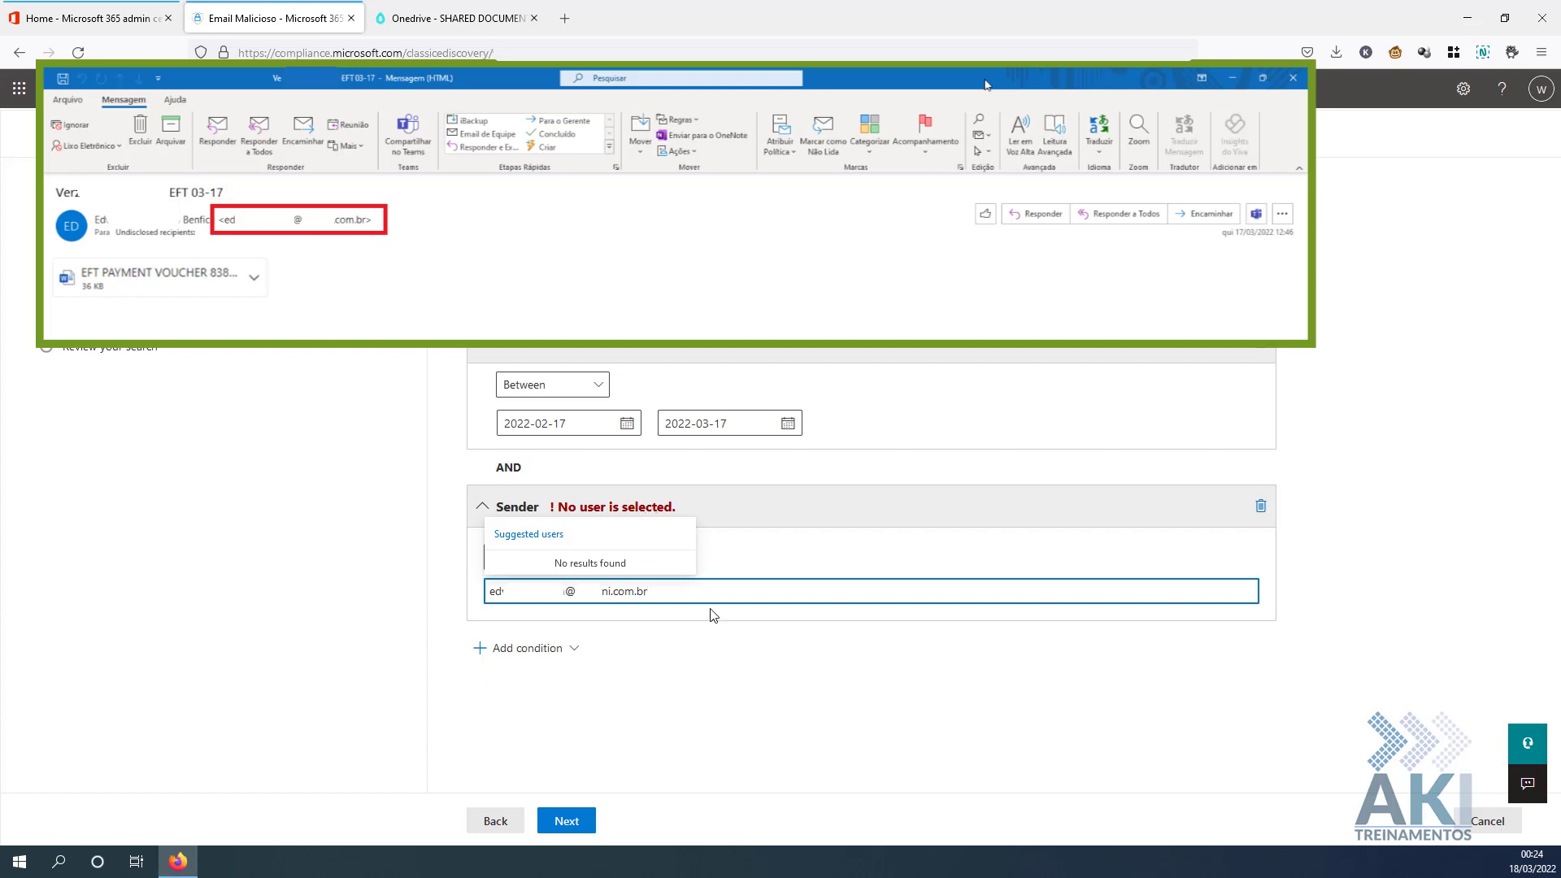
key(Tab)
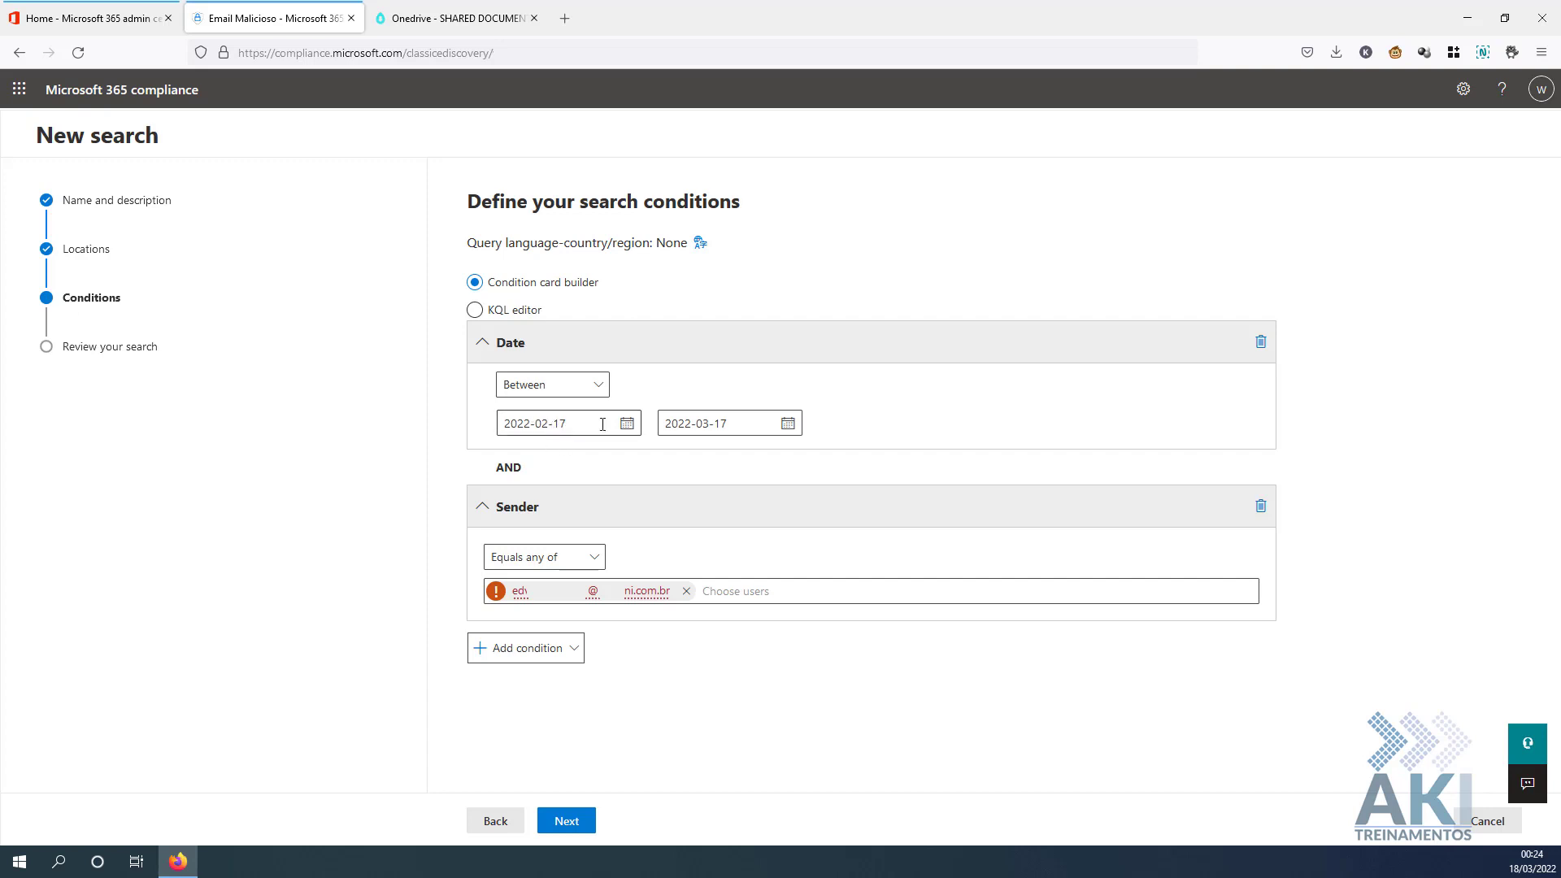
click(560, 423)
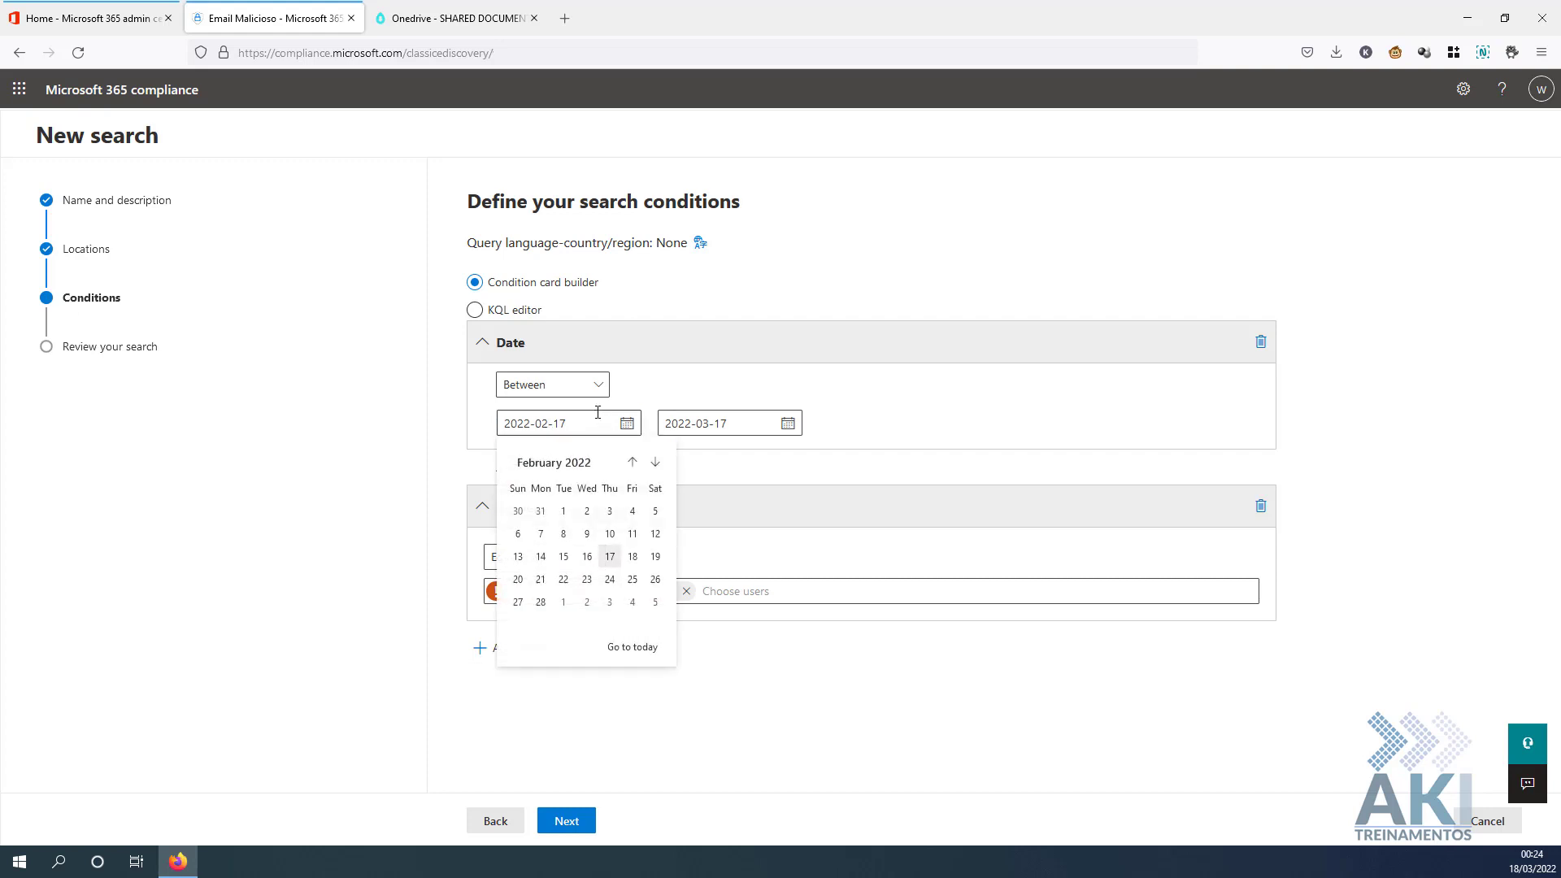
Change the start date to 2022-03-17, then submit the search and finish the wizard
click(655, 462)
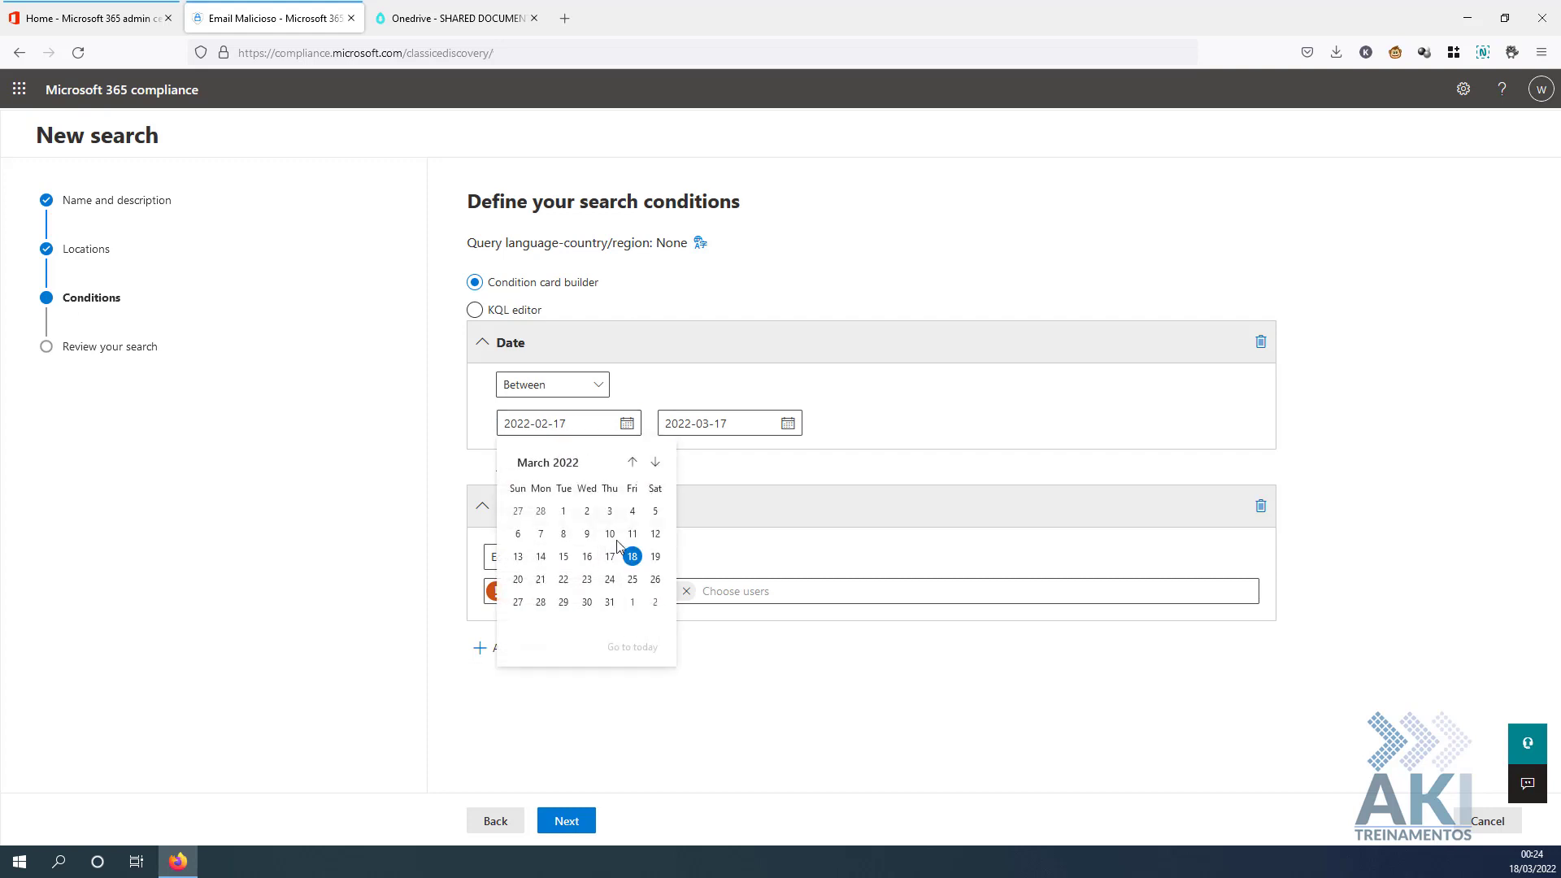
click(616, 562)
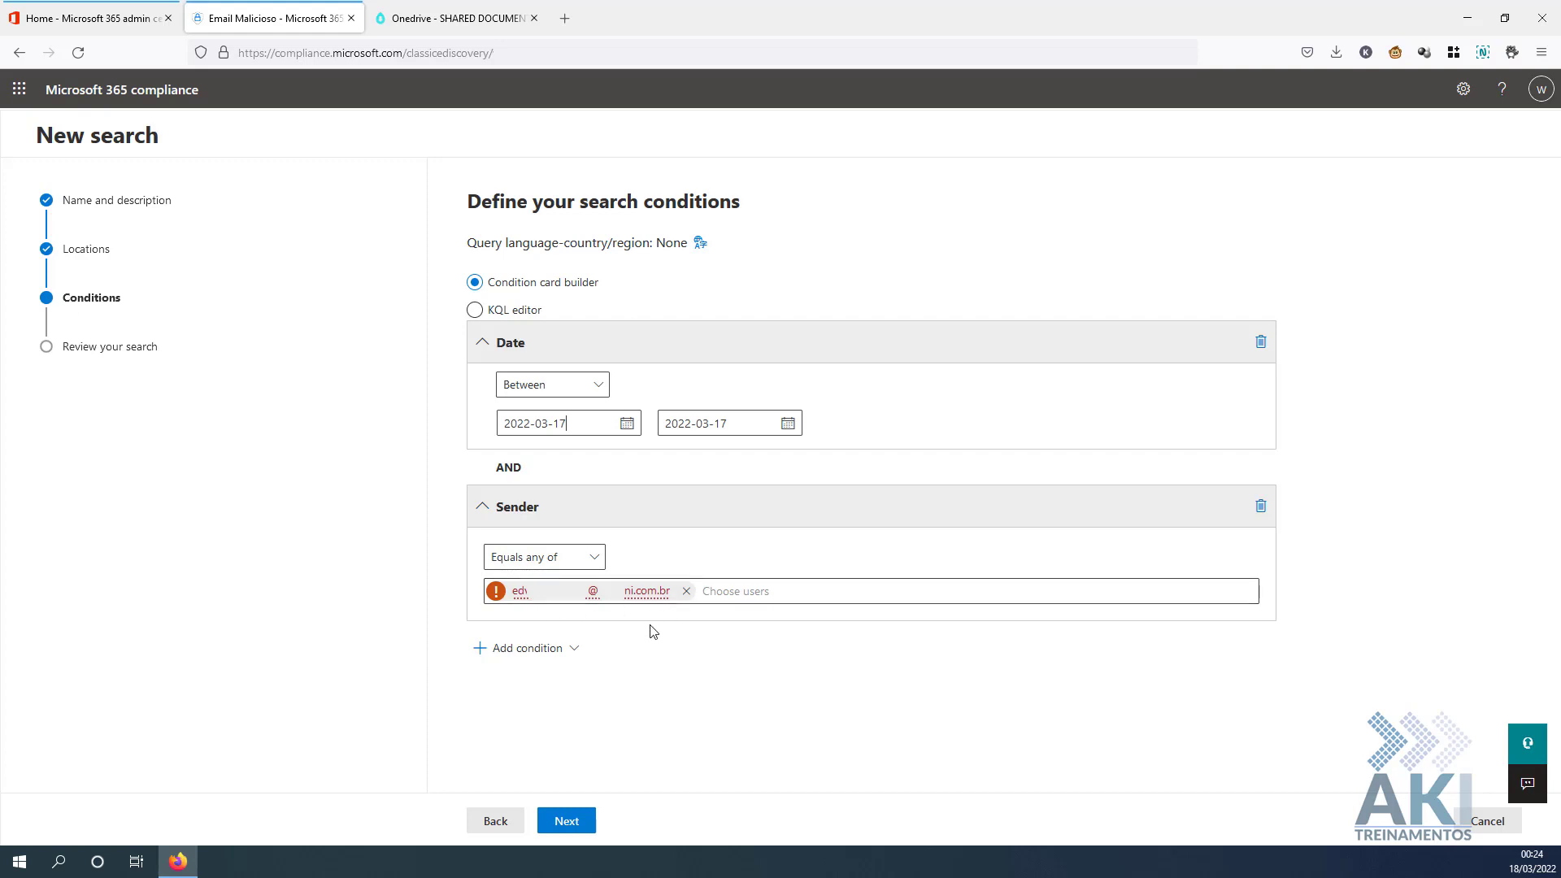
click(569, 828)
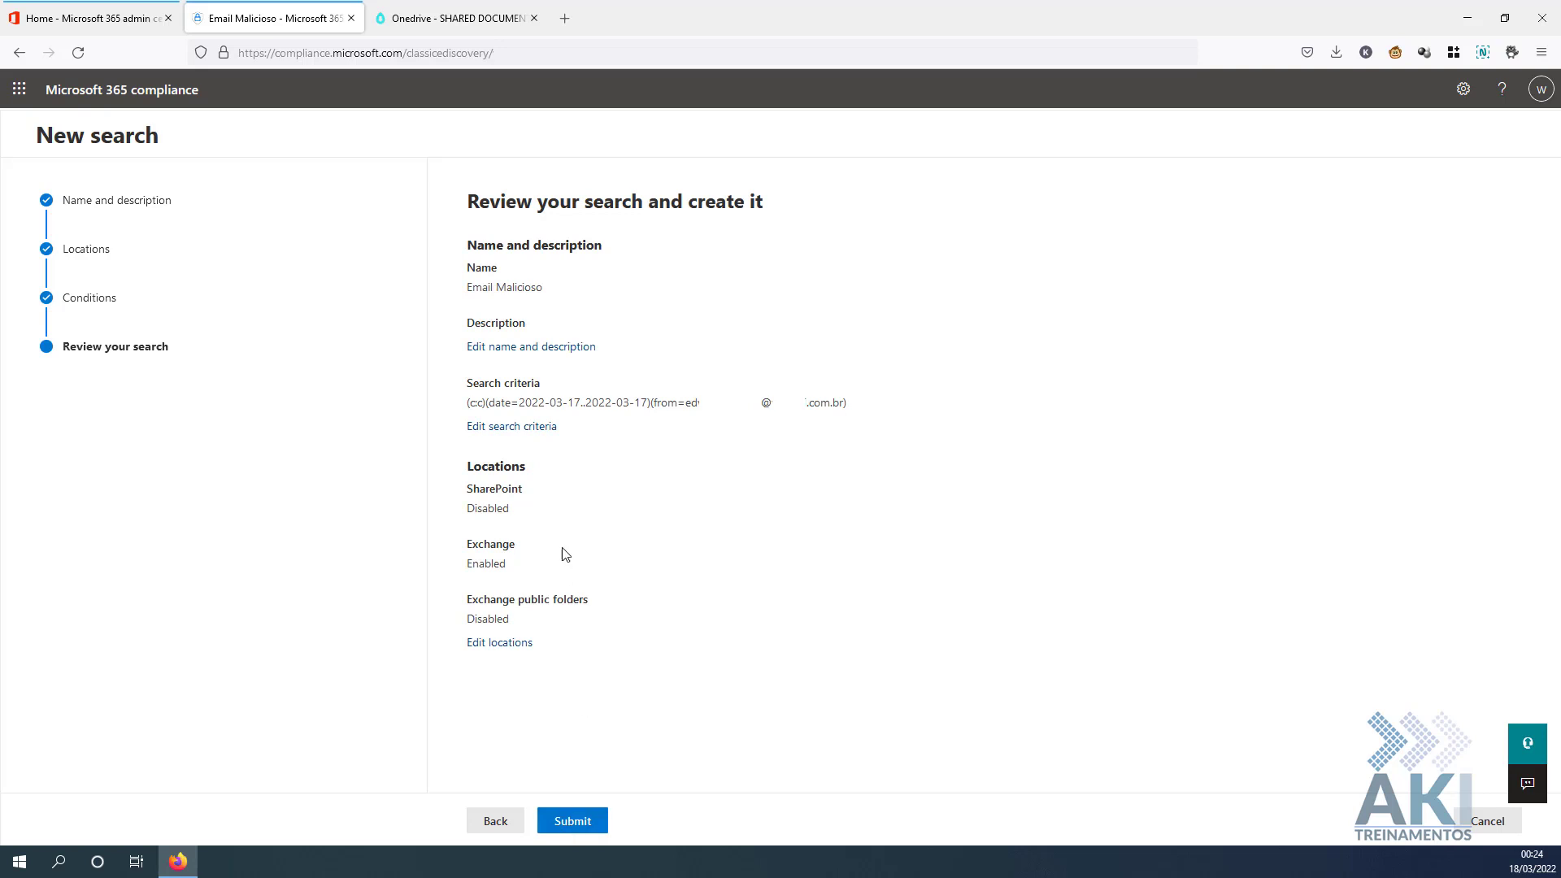
click(574, 823)
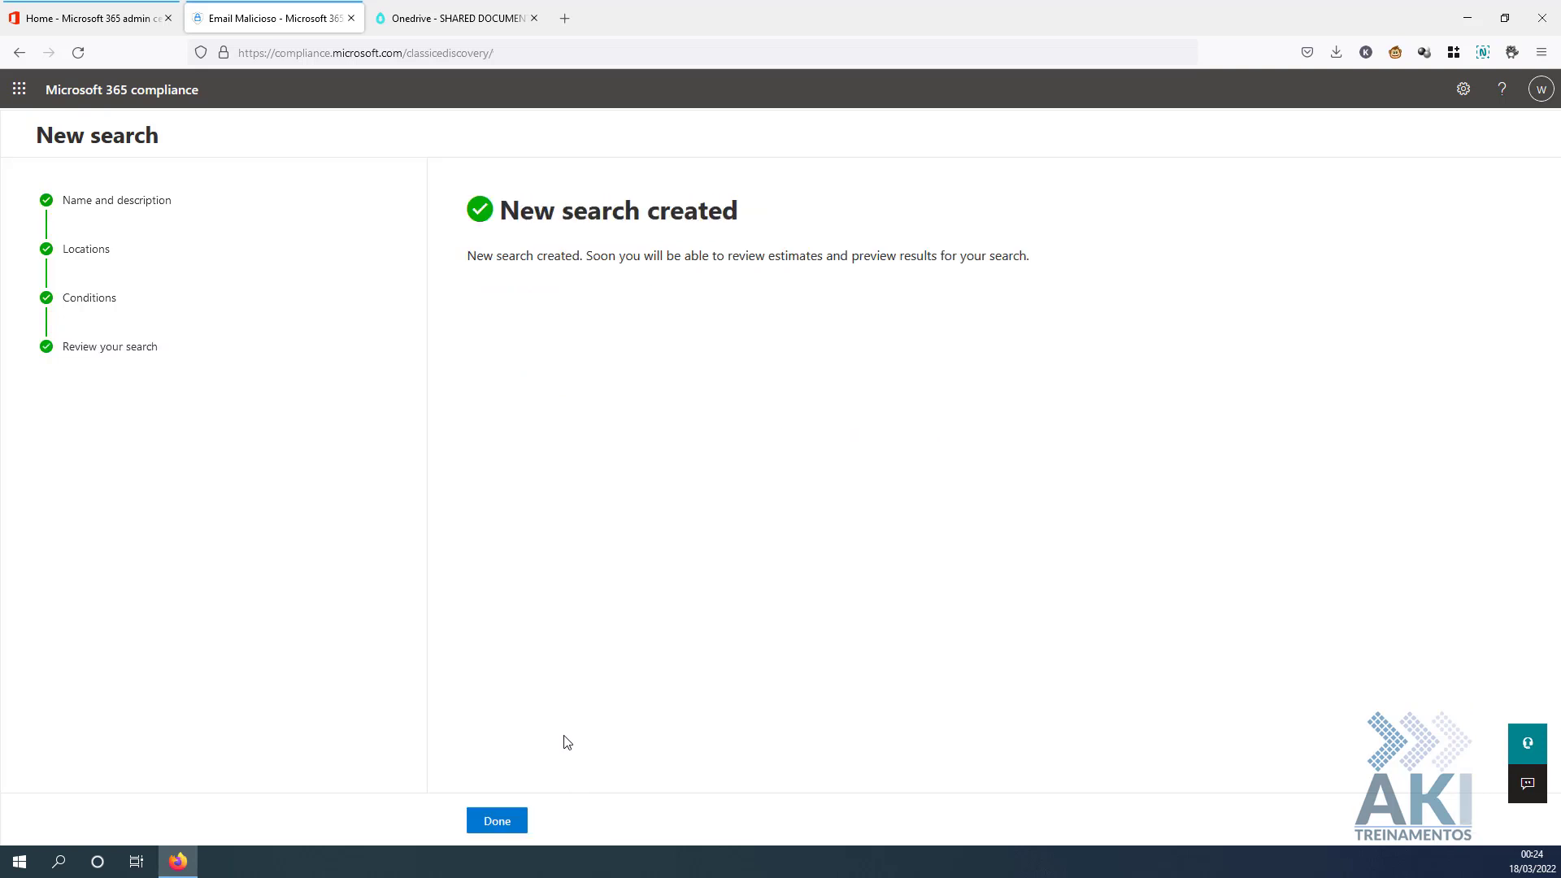
click(493, 822)
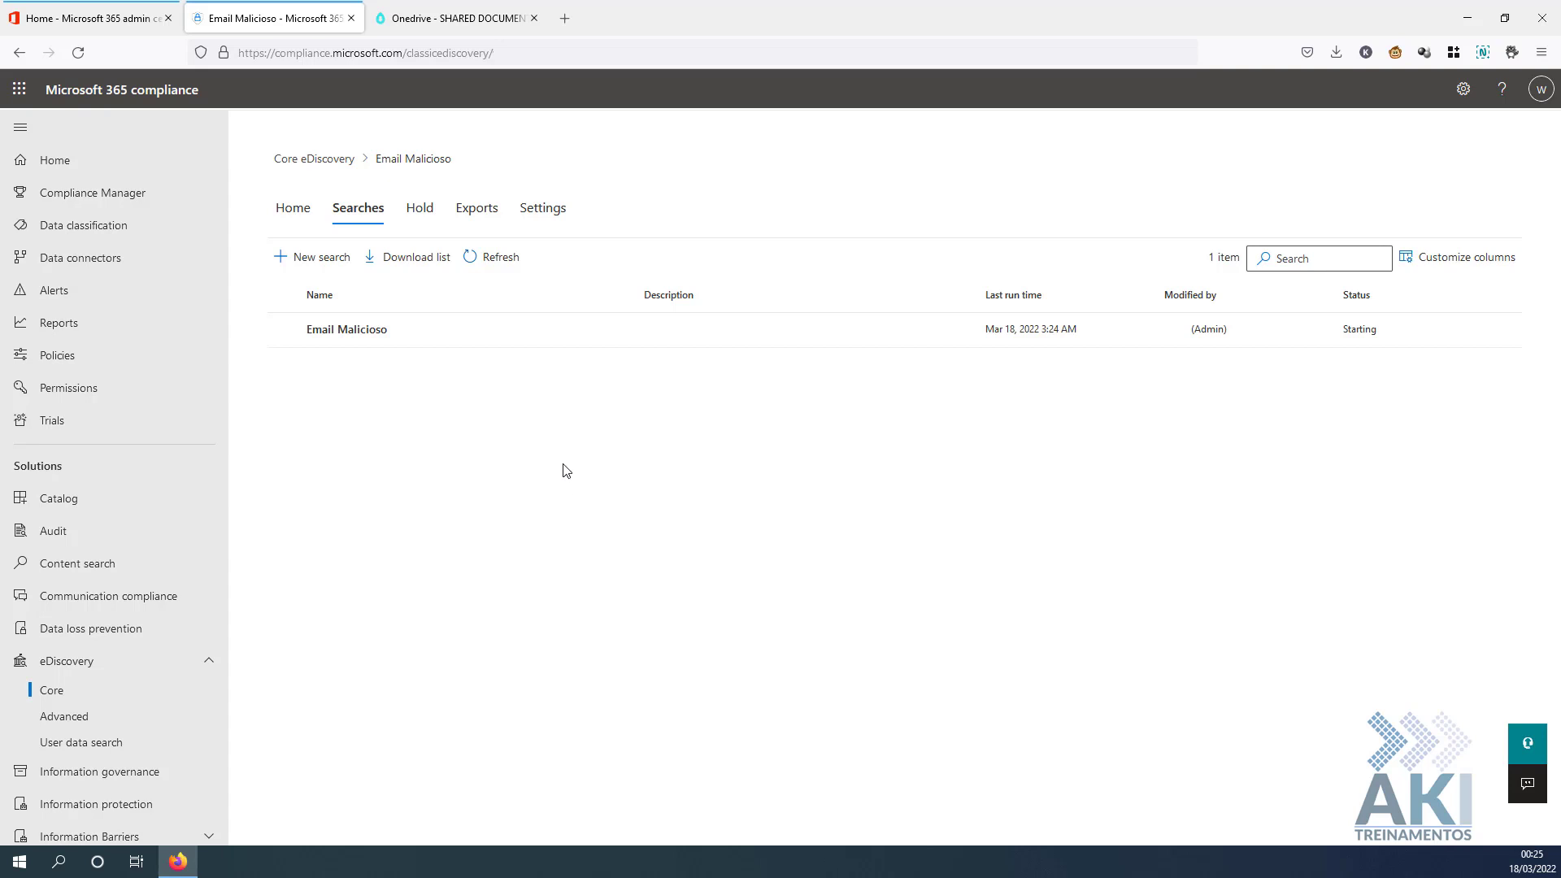
Refresh the searches list, dismissing still-running errors, until Email Malicioso shows Completed
click(514, 277)
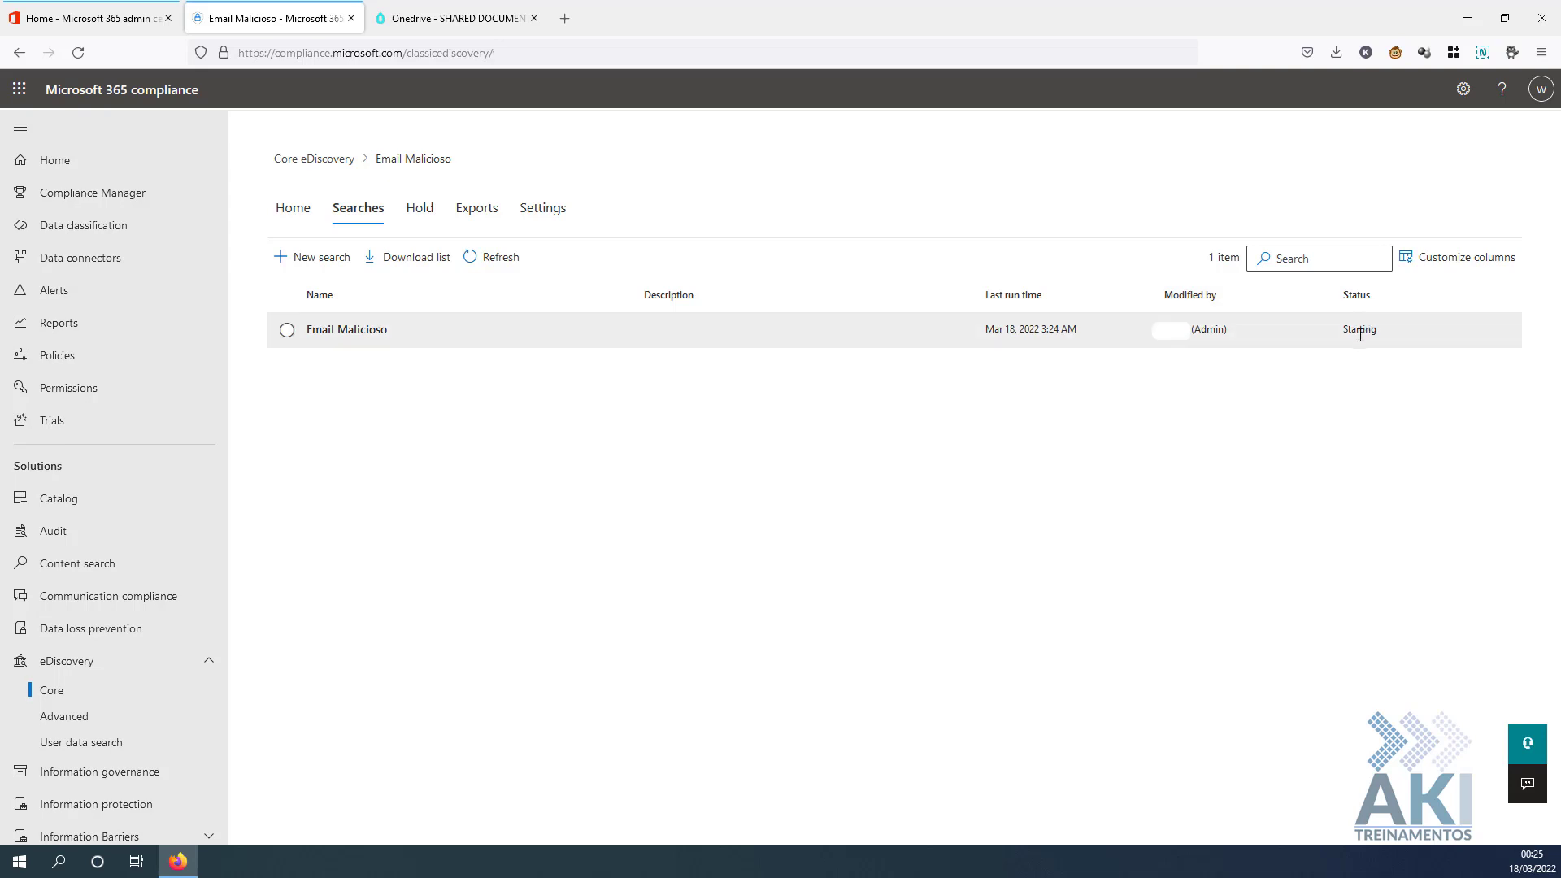
click(496, 265)
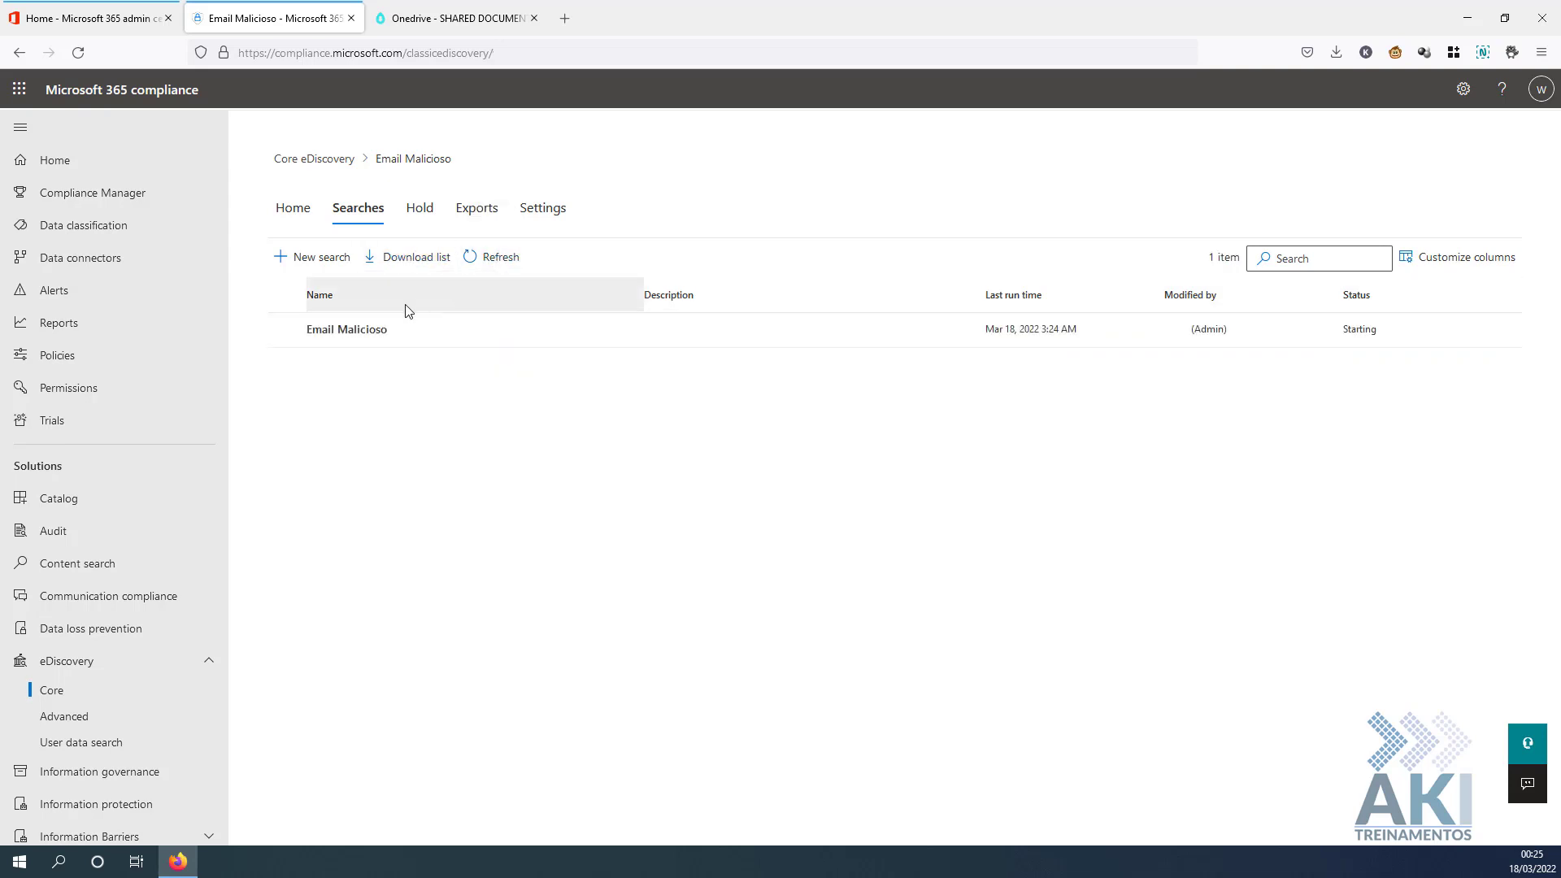
click(365, 332)
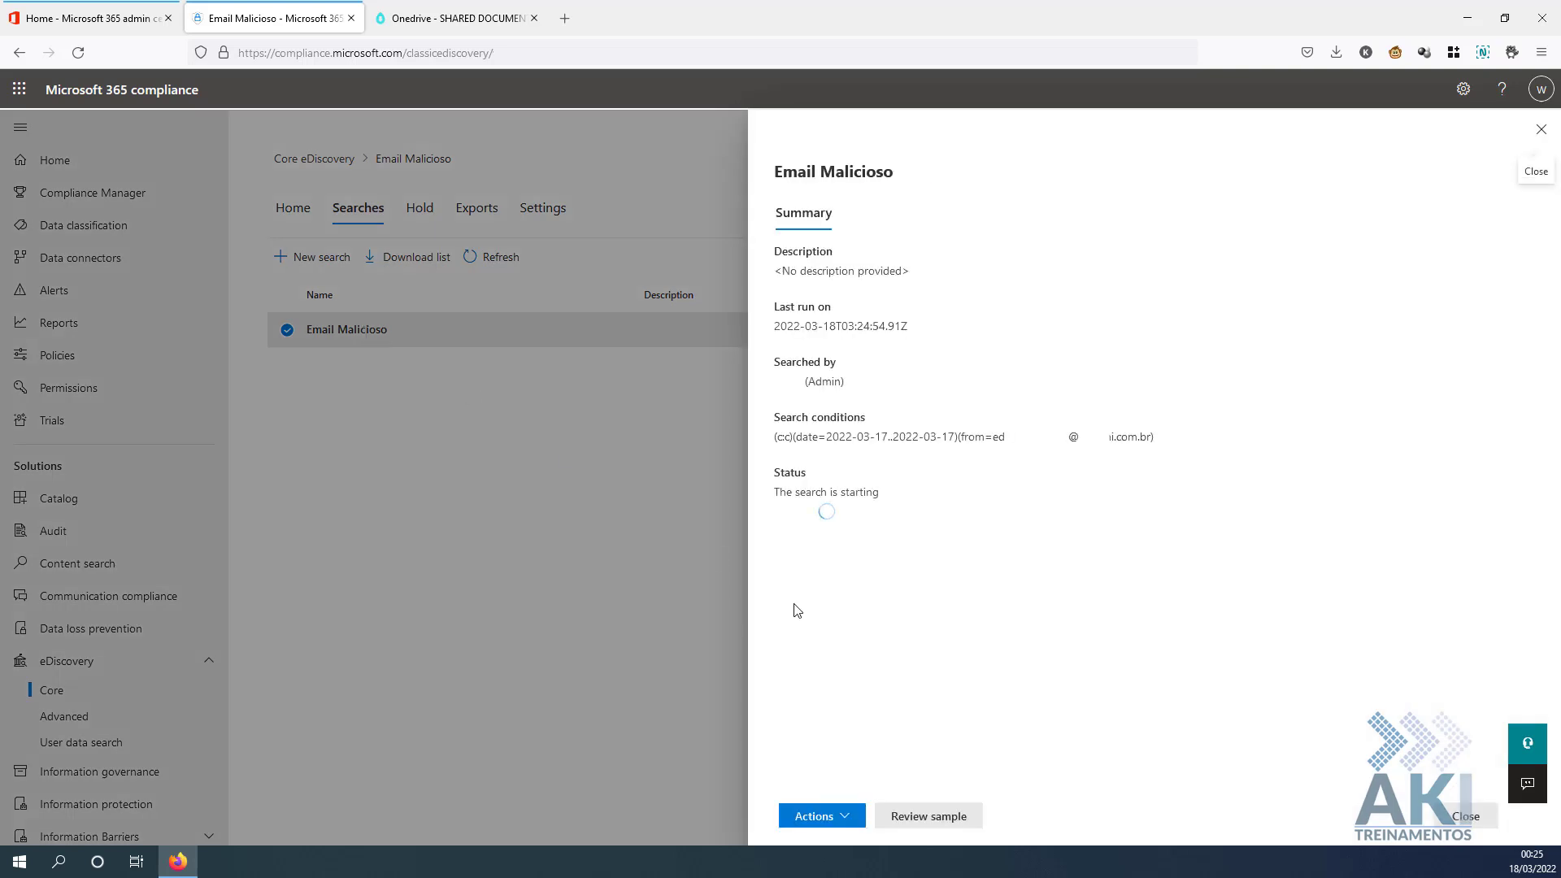
click(932, 815)
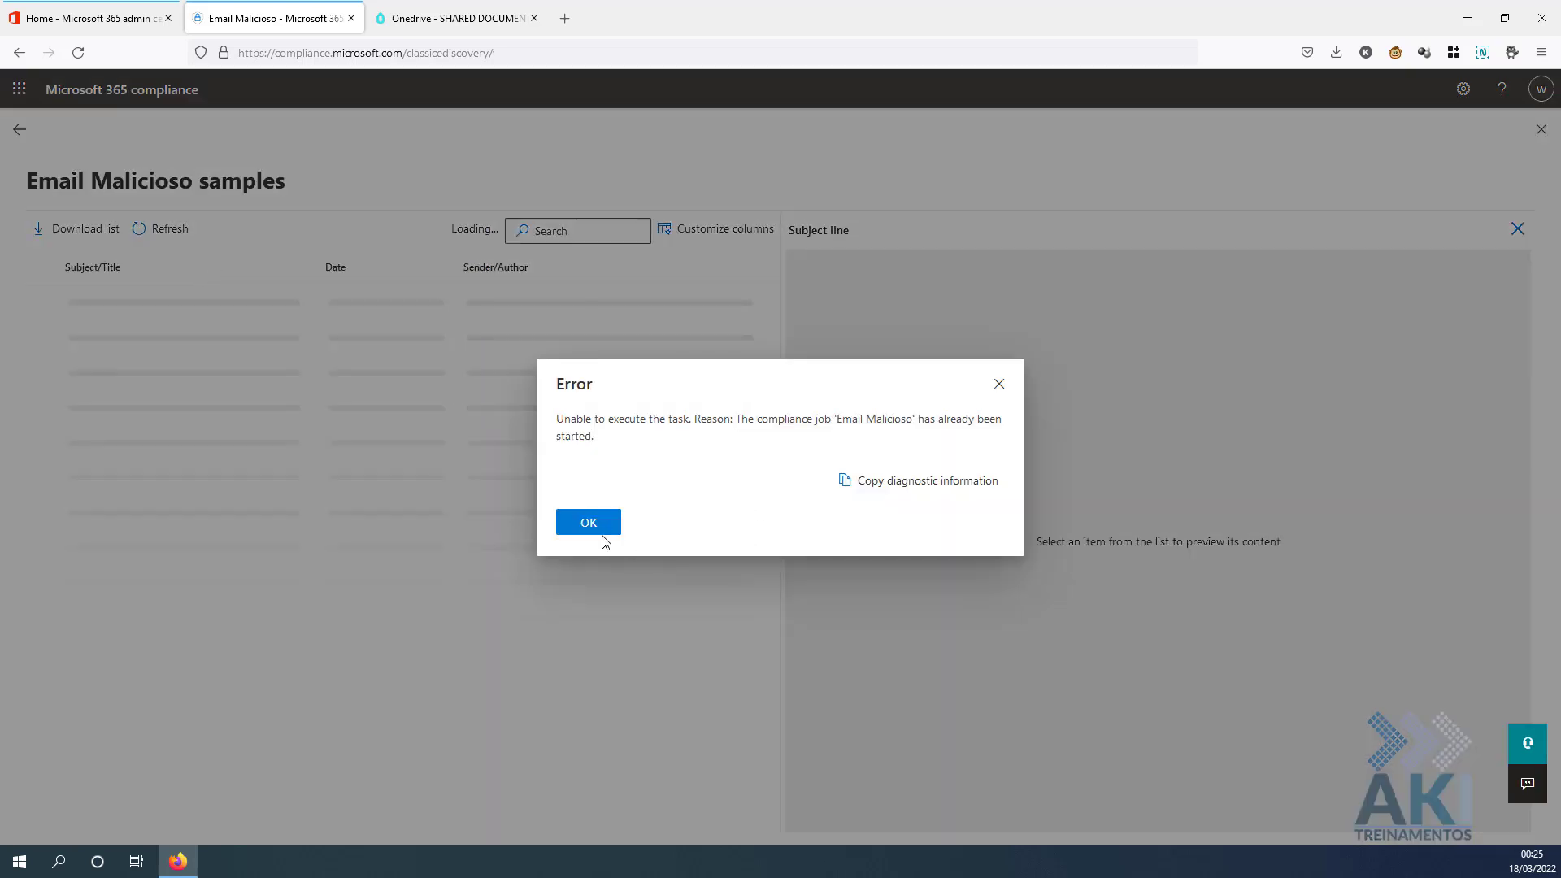
click(596, 525)
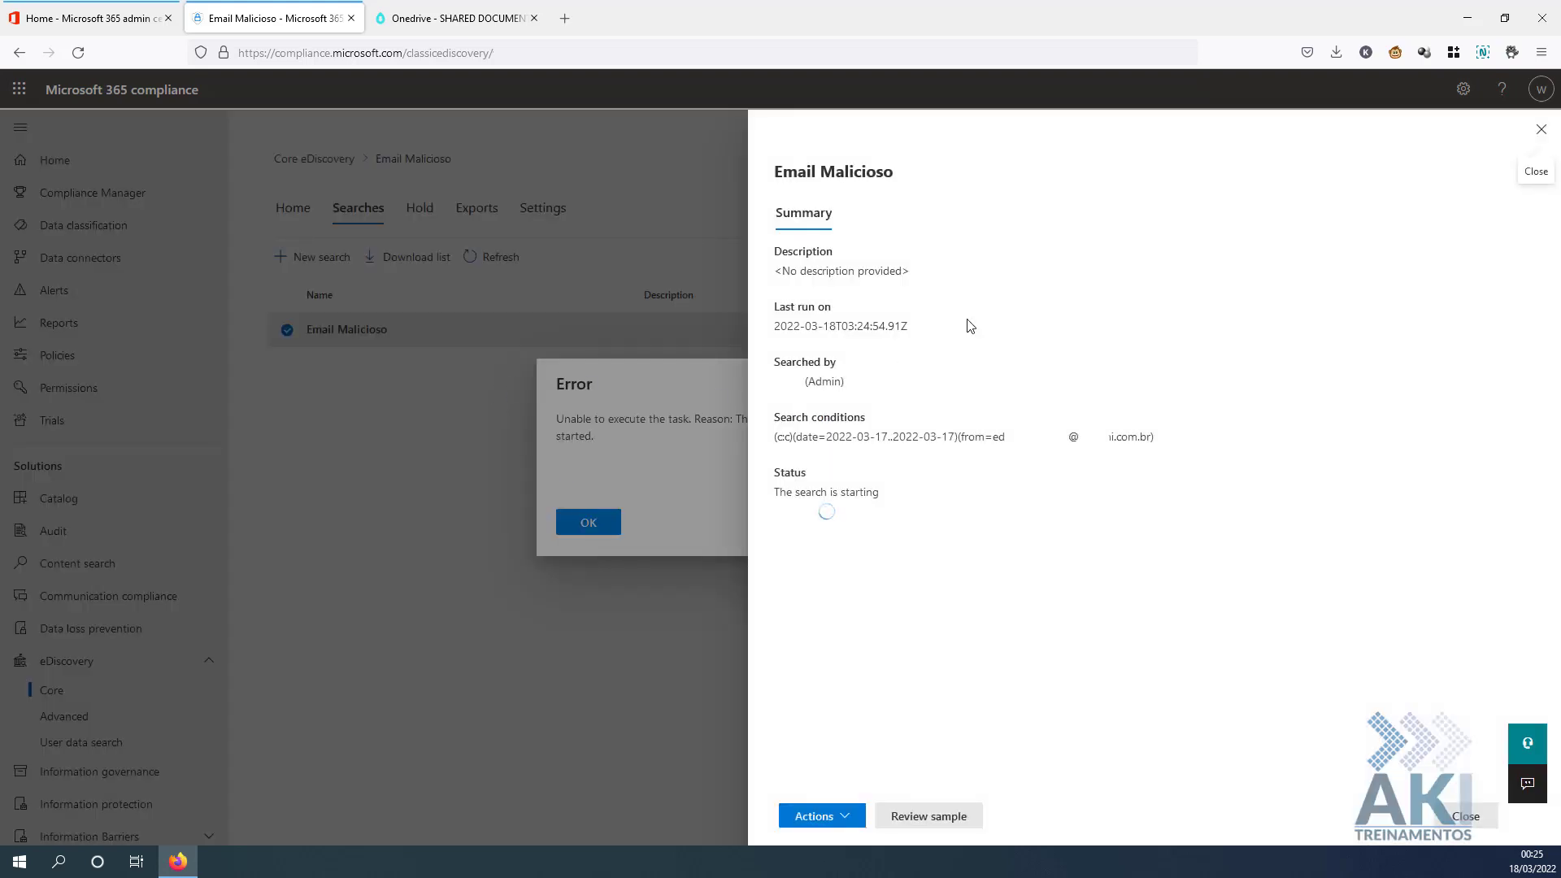
click(1548, 133)
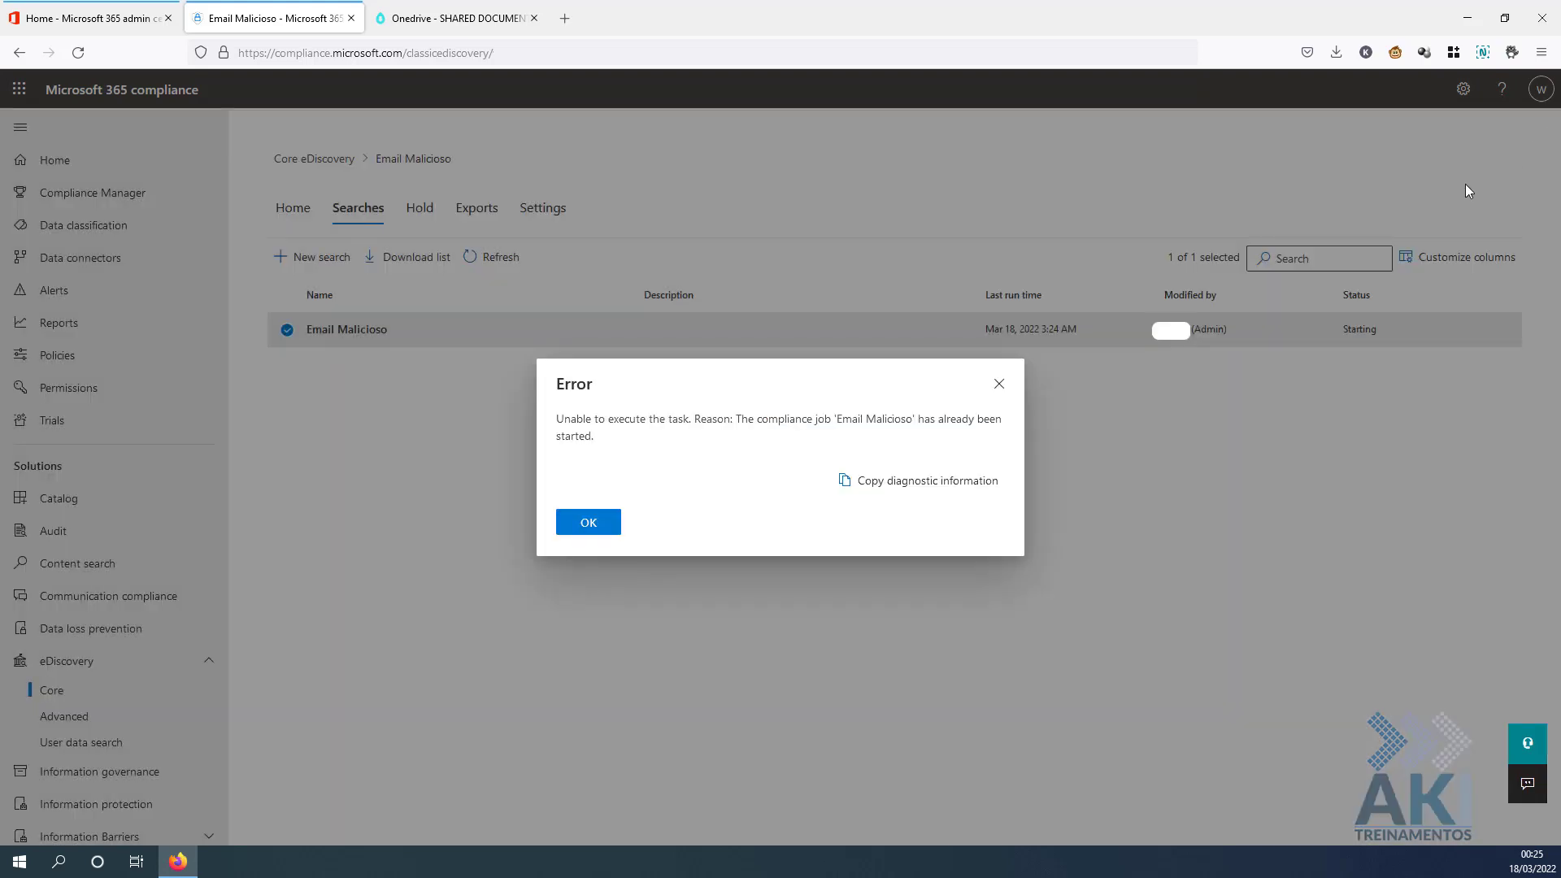
click(615, 525)
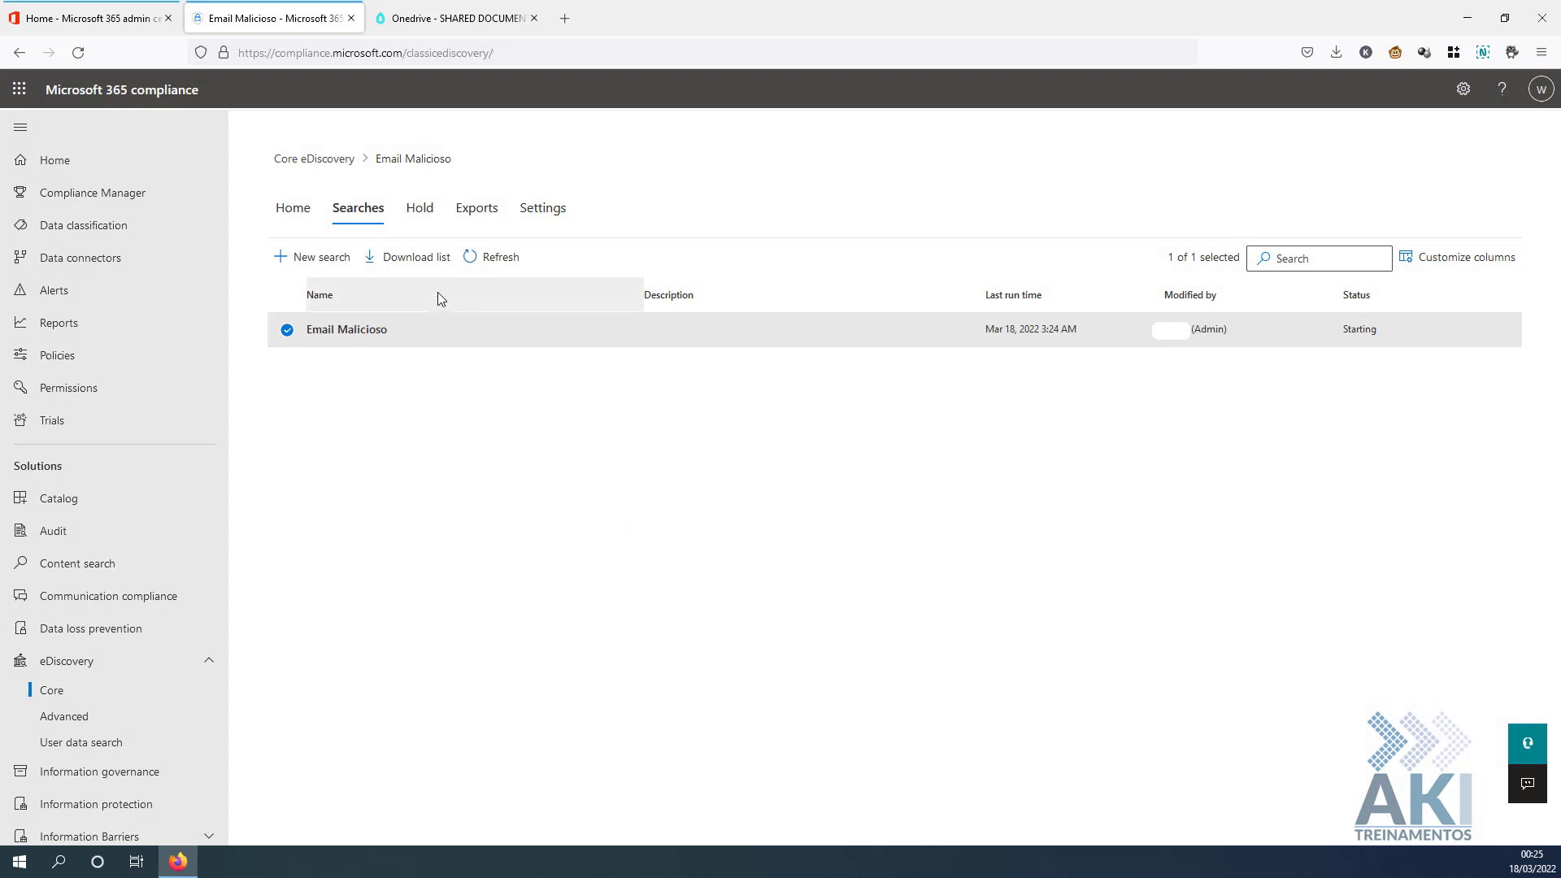
click(486, 257)
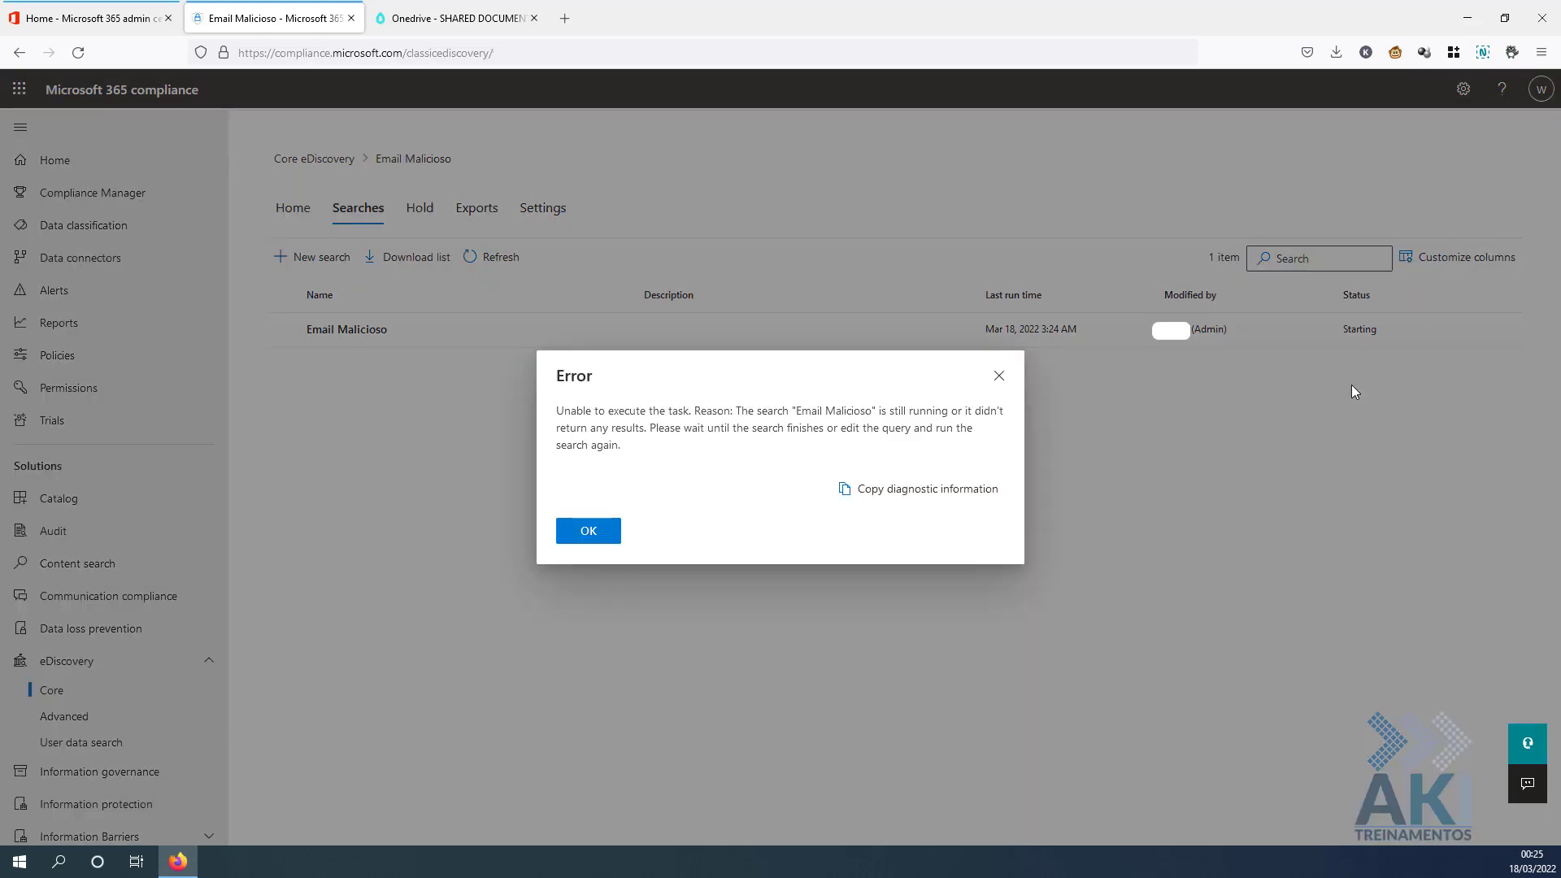
click(996, 377)
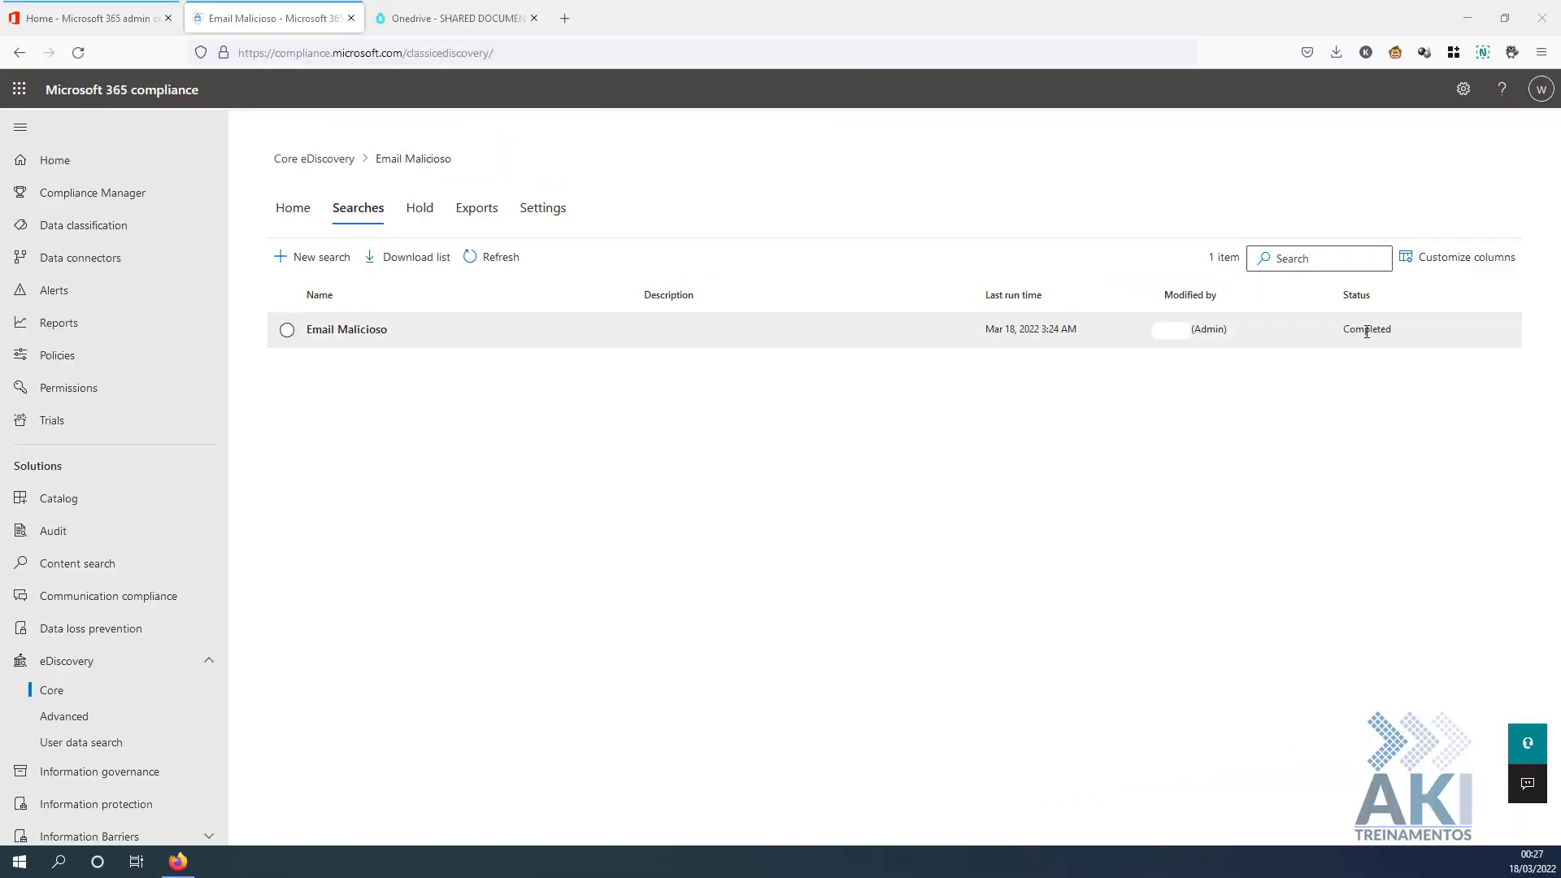
Open the Email Malicioso search details and view its nine 'EFT 03-17' sample messages
click(363, 331)
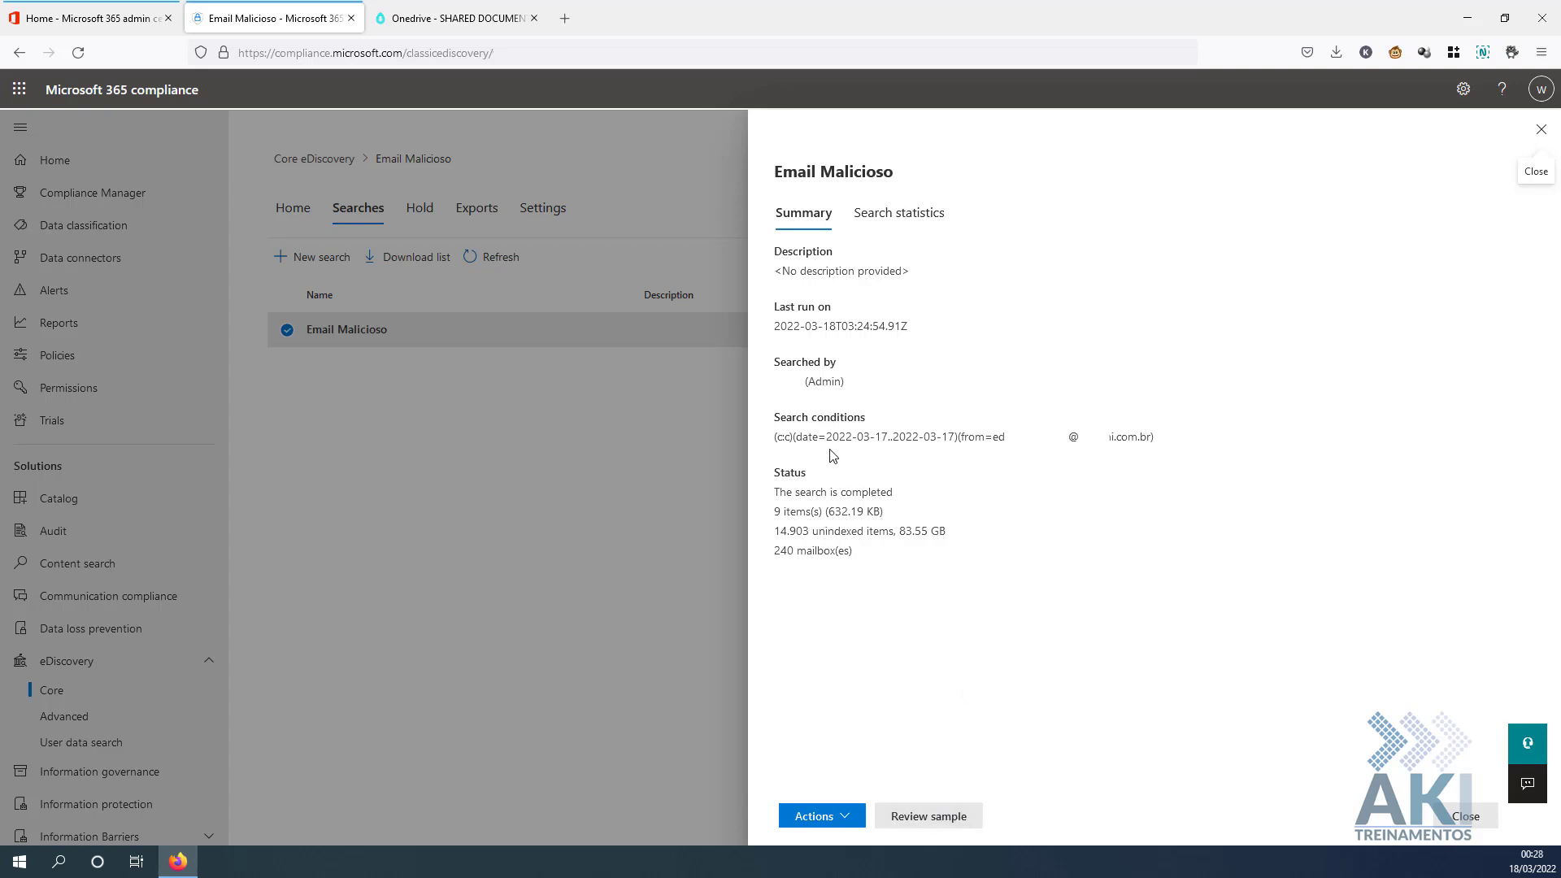
click(930, 817)
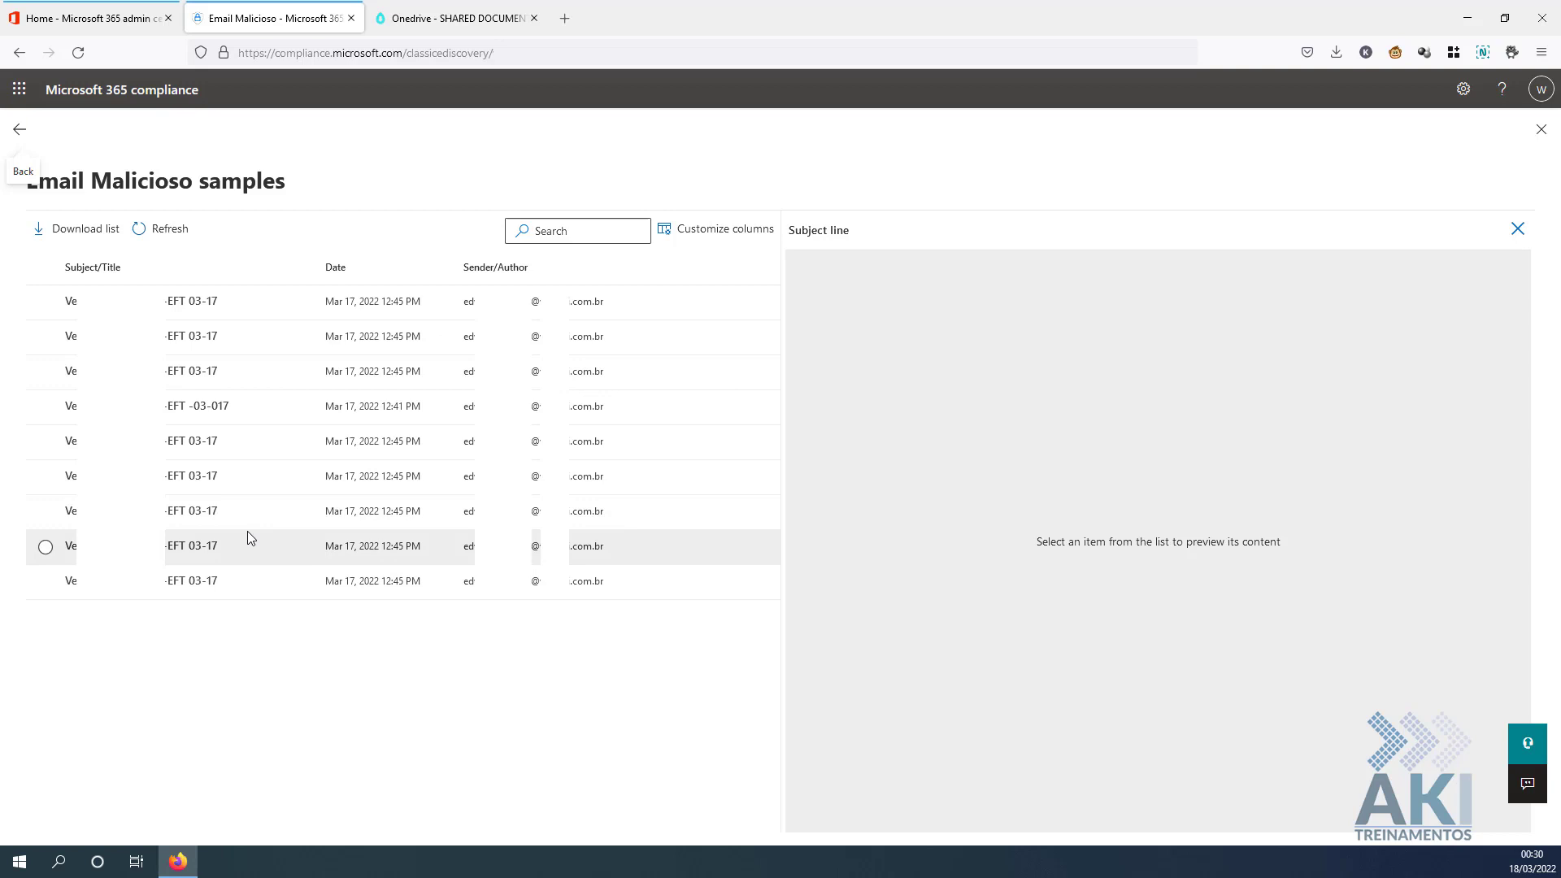
Preview the ninth sample email, download and open its original .eml, then close it
click(221, 575)
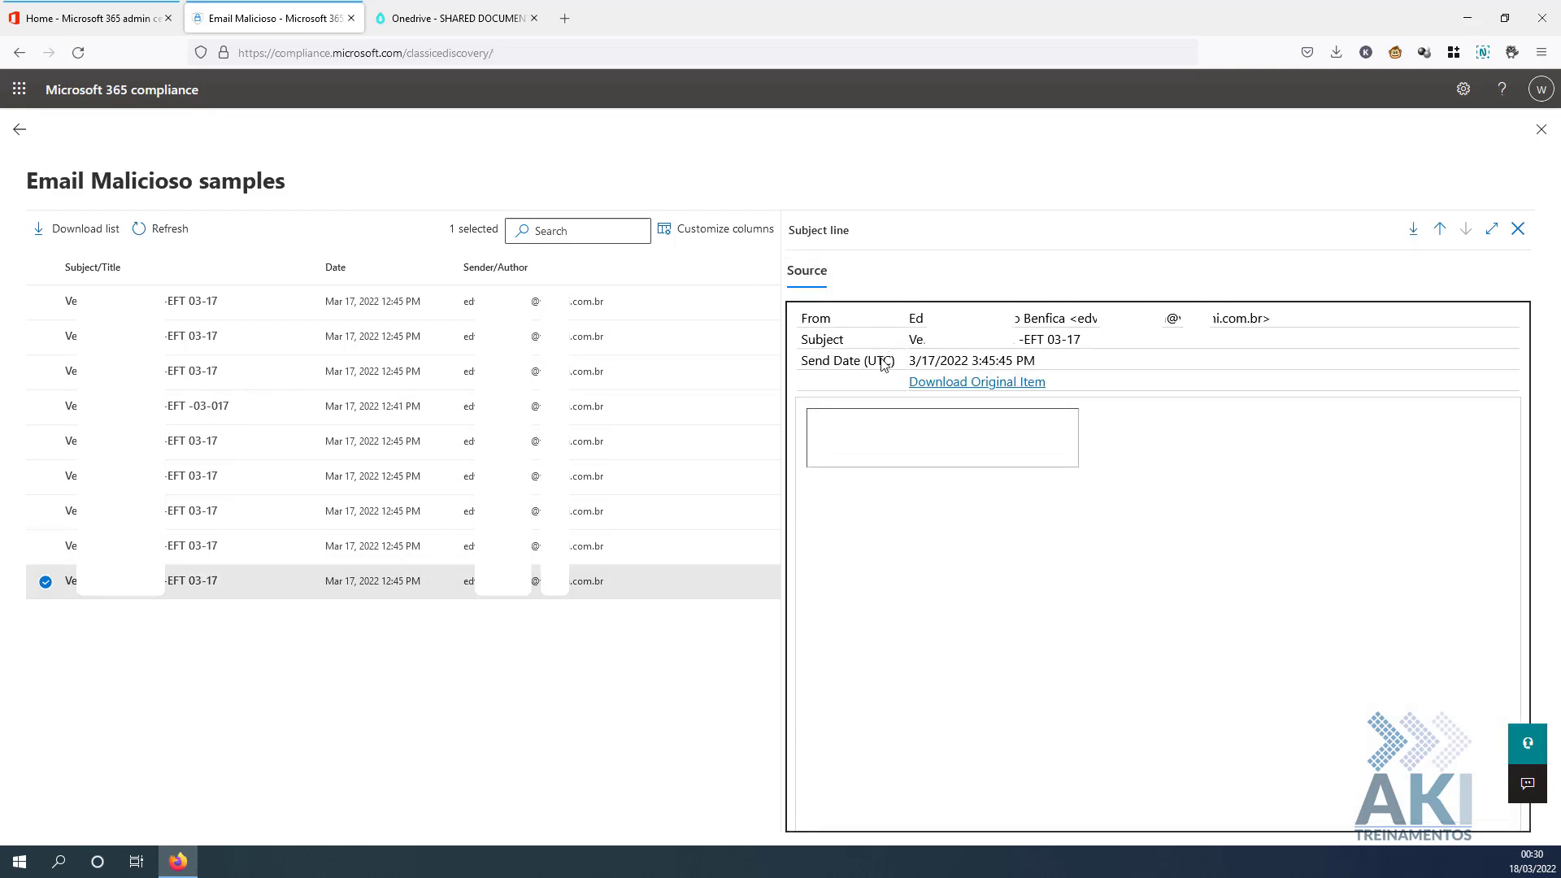
click(994, 383)
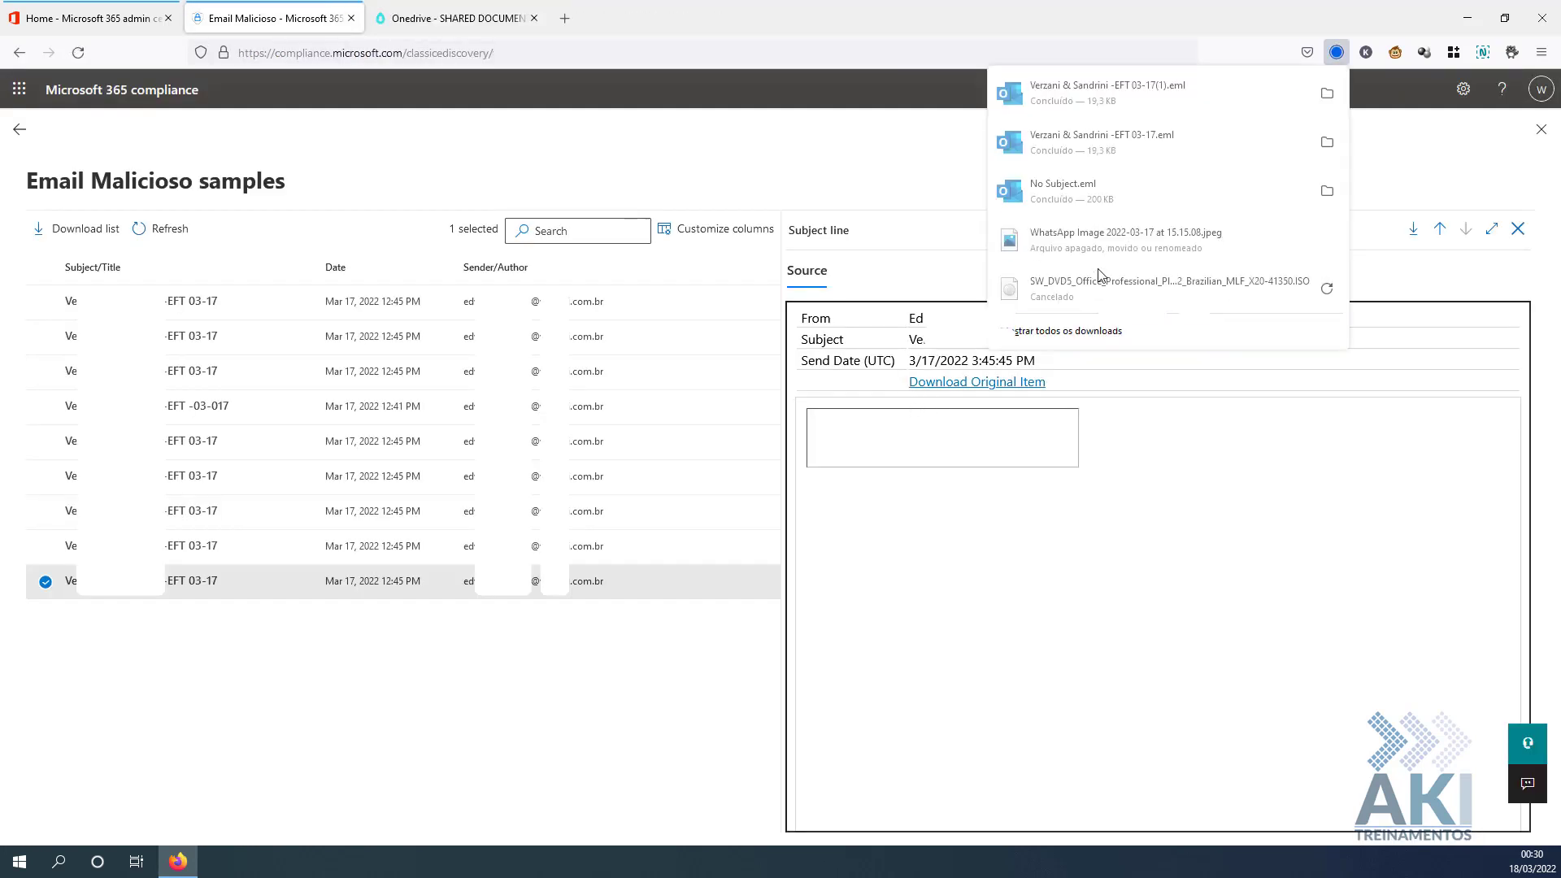
click(1174, 90)
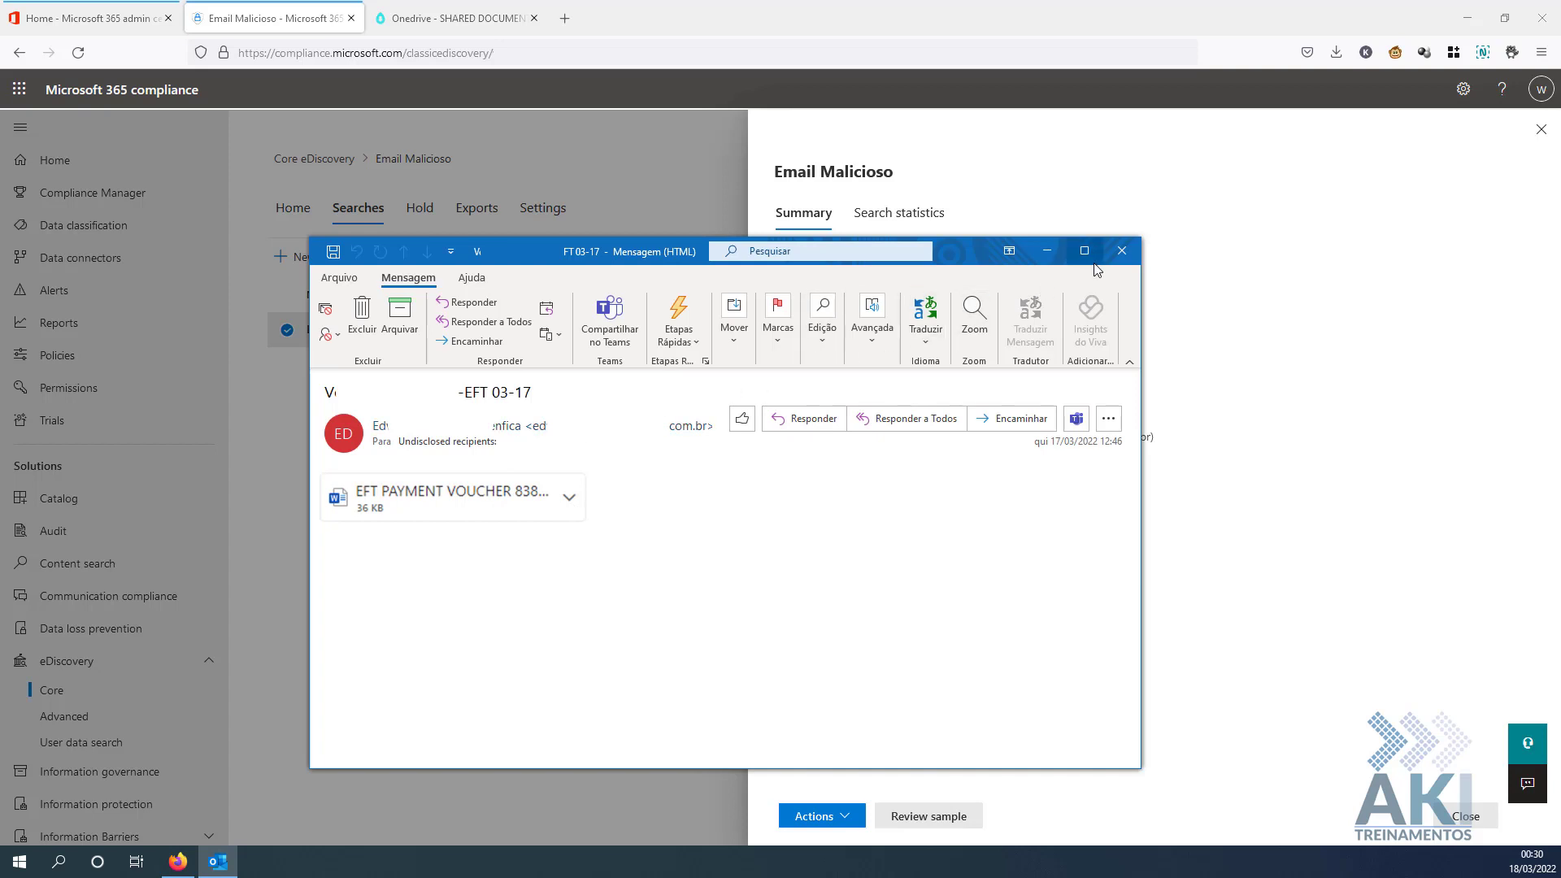
click(1122, 250)
click(929, 816)
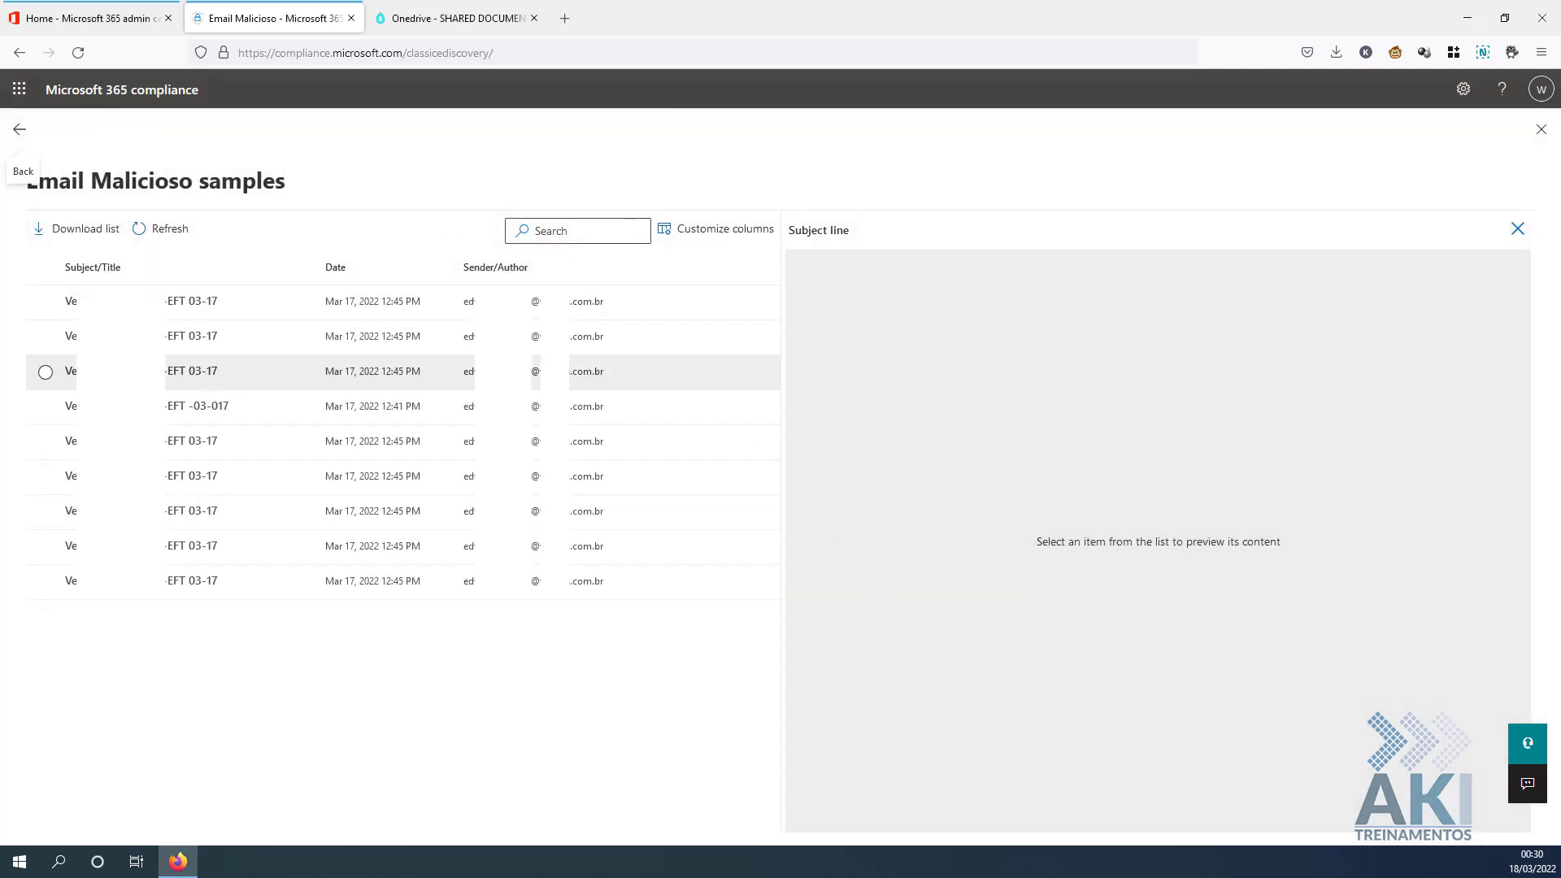
Preview the third and fourth samples, then close the samples view and summary panel
click(45, 371)
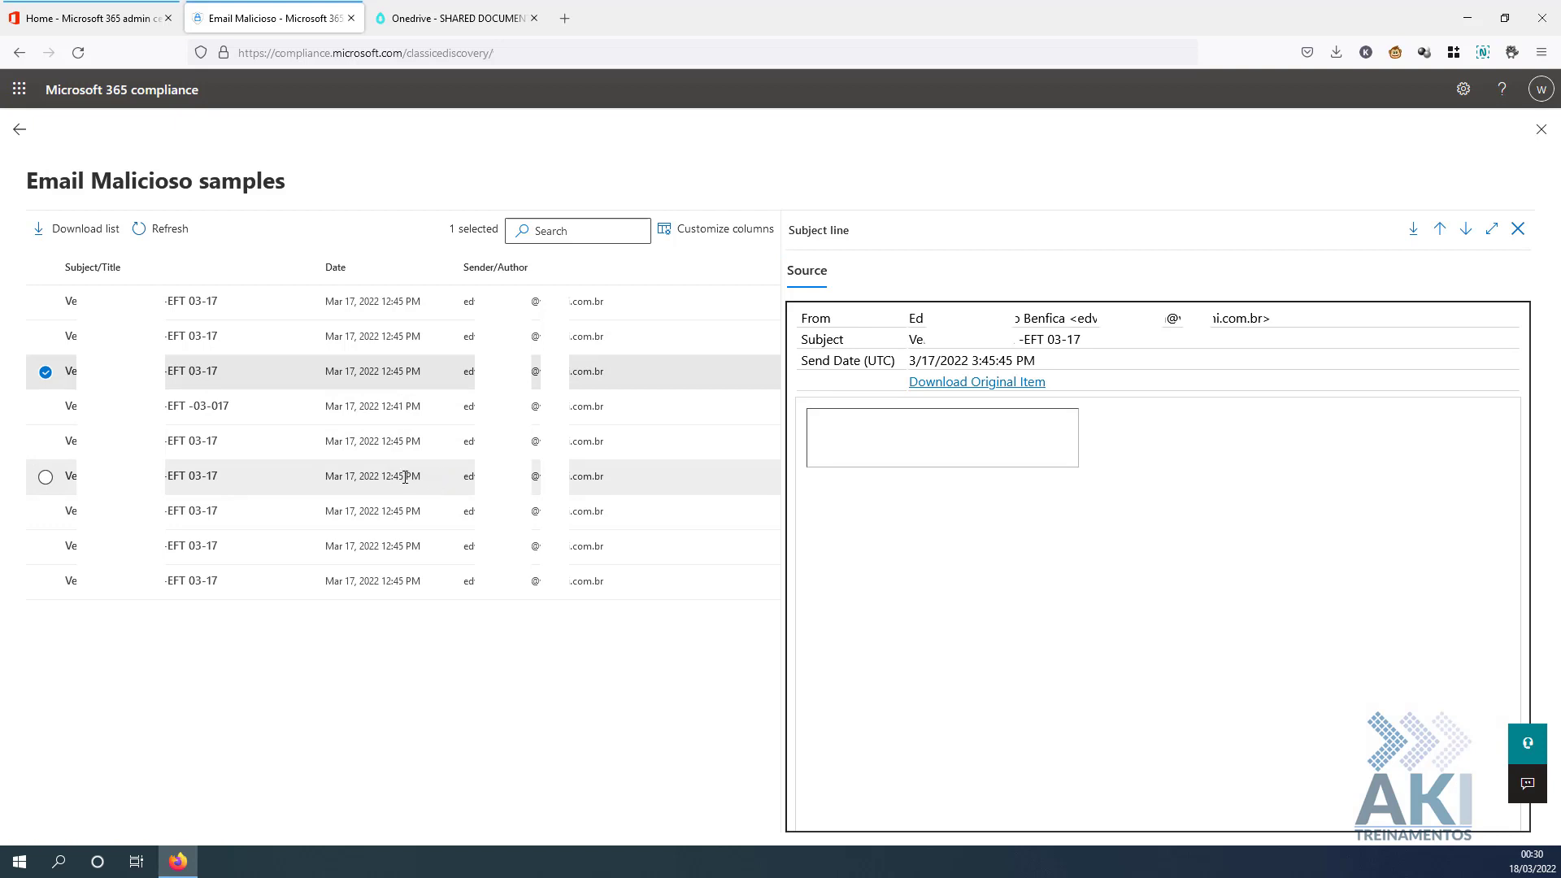
click(170, 413)
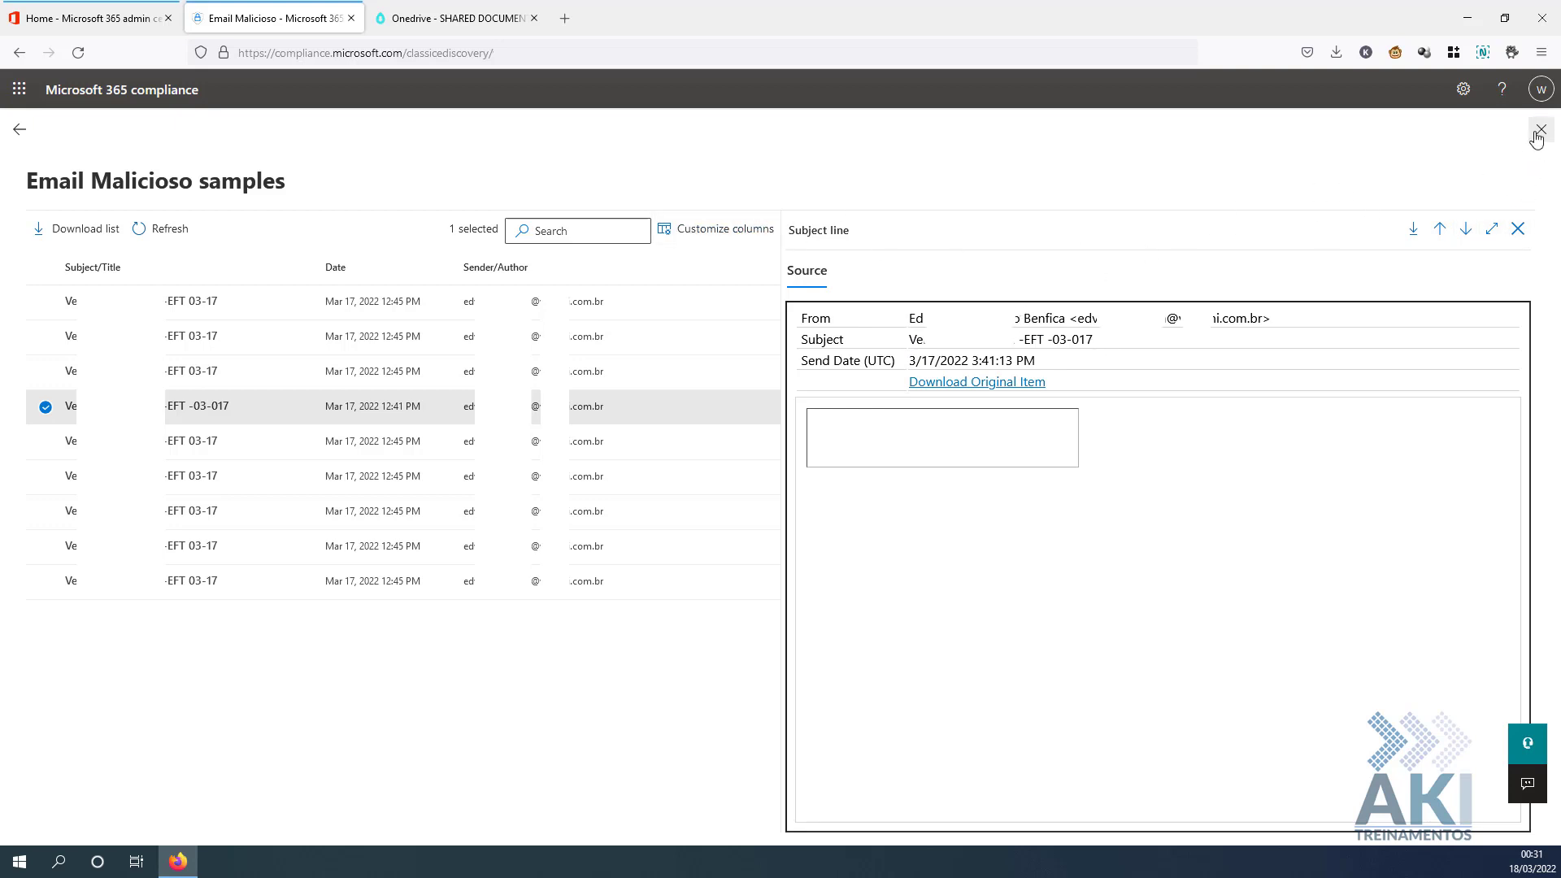
click(1539, 132)
click(1539, 132)
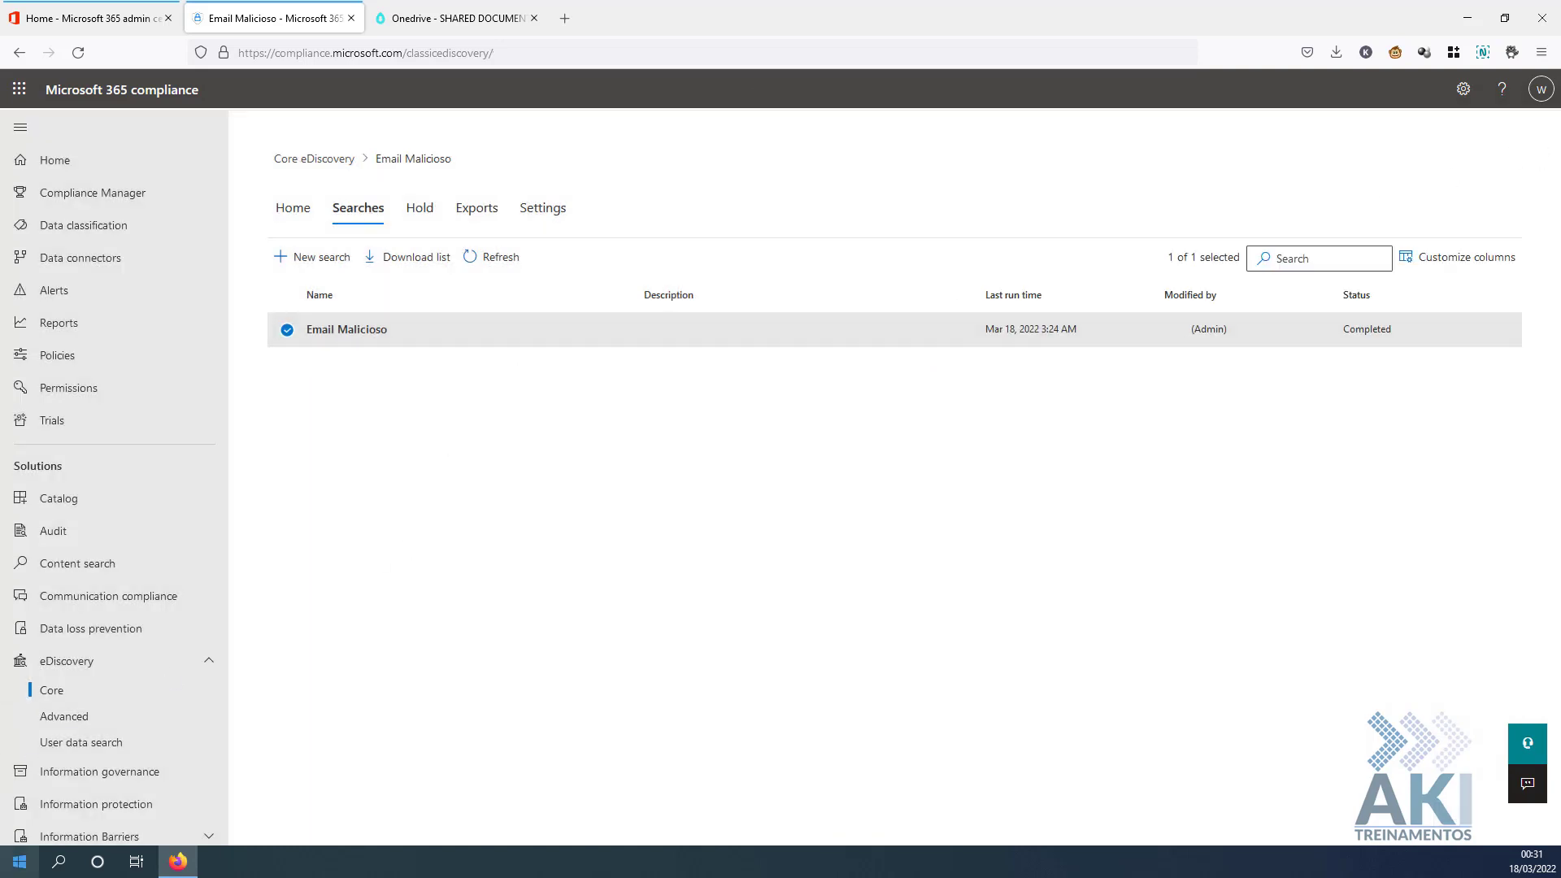
Launch Windows PowerShell as administrator from the Start menu search
click(18, 860)
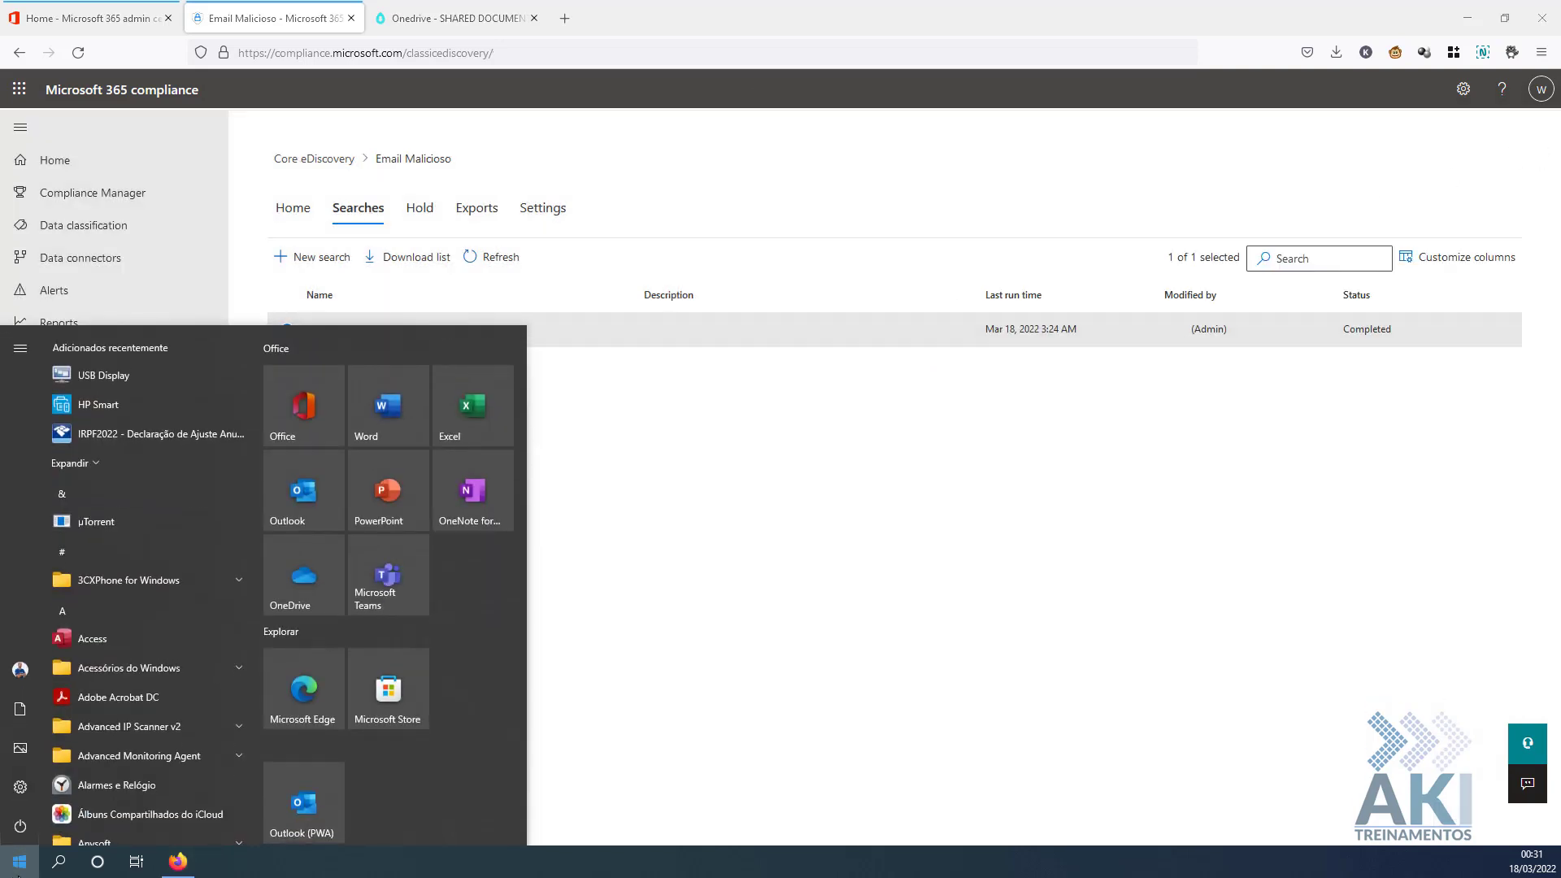
text(power)
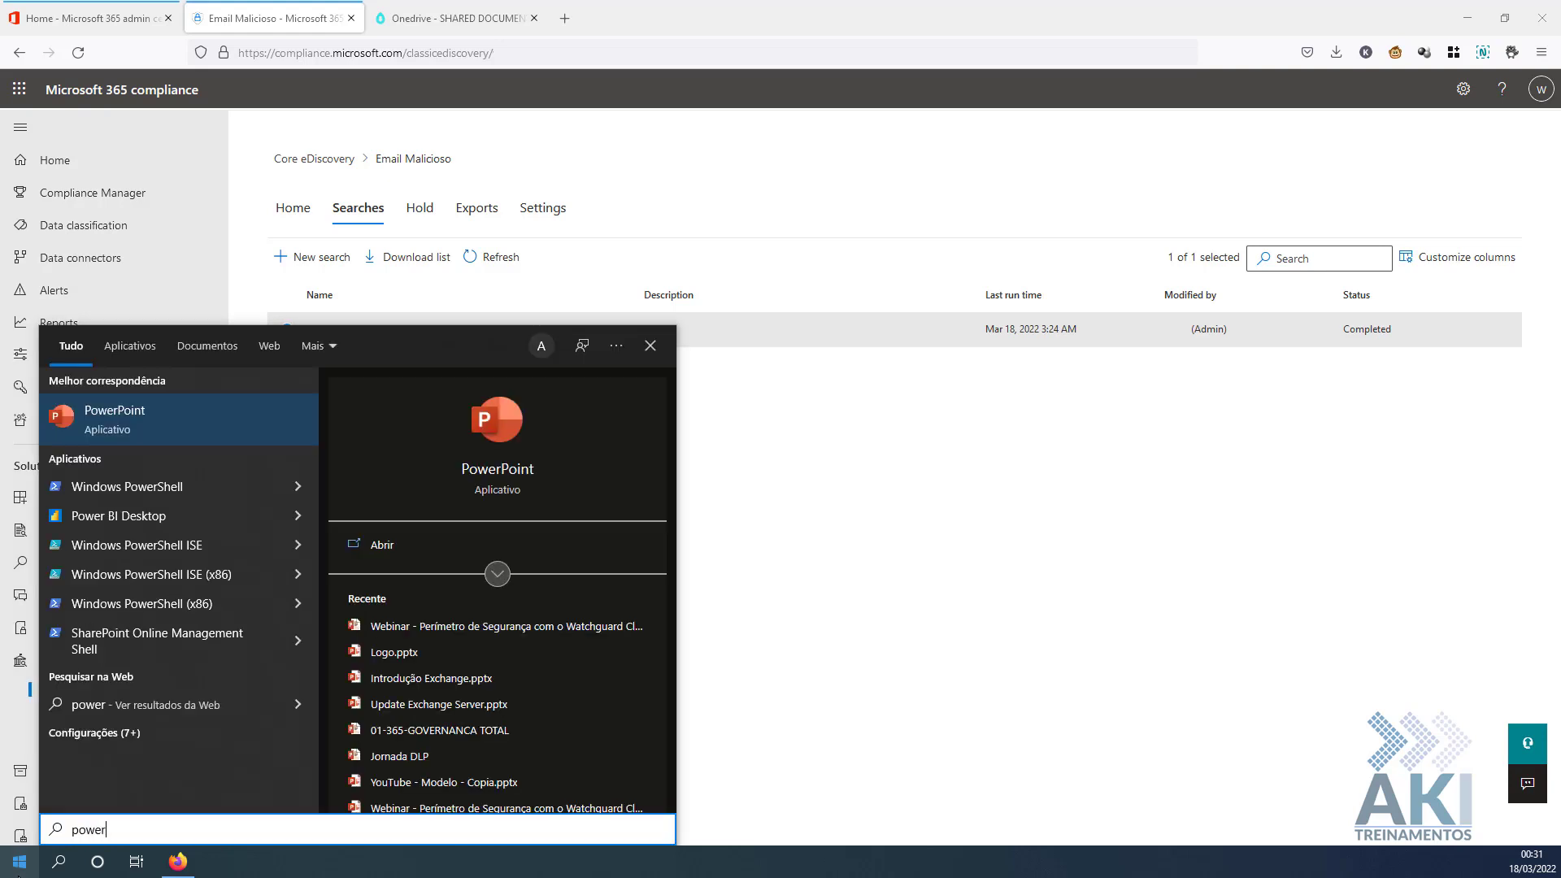
right_click(120, 485)
click(148, 496)
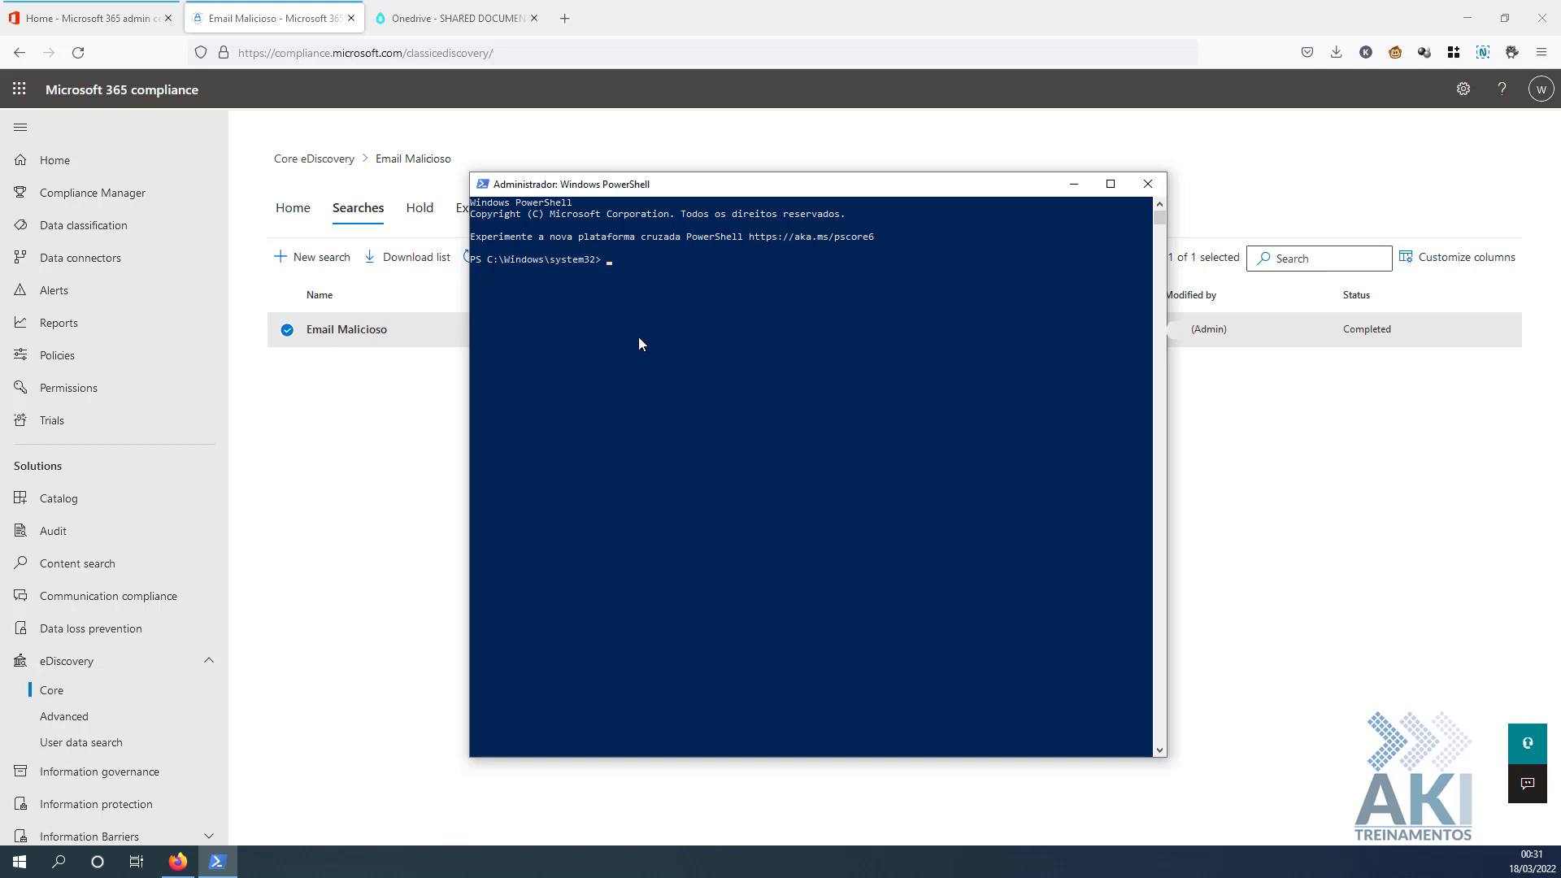
Import the ExchangeOnlineManagement module and run Connect-IPPSSession
text(Import-Module ExchangeOnlineManagement)
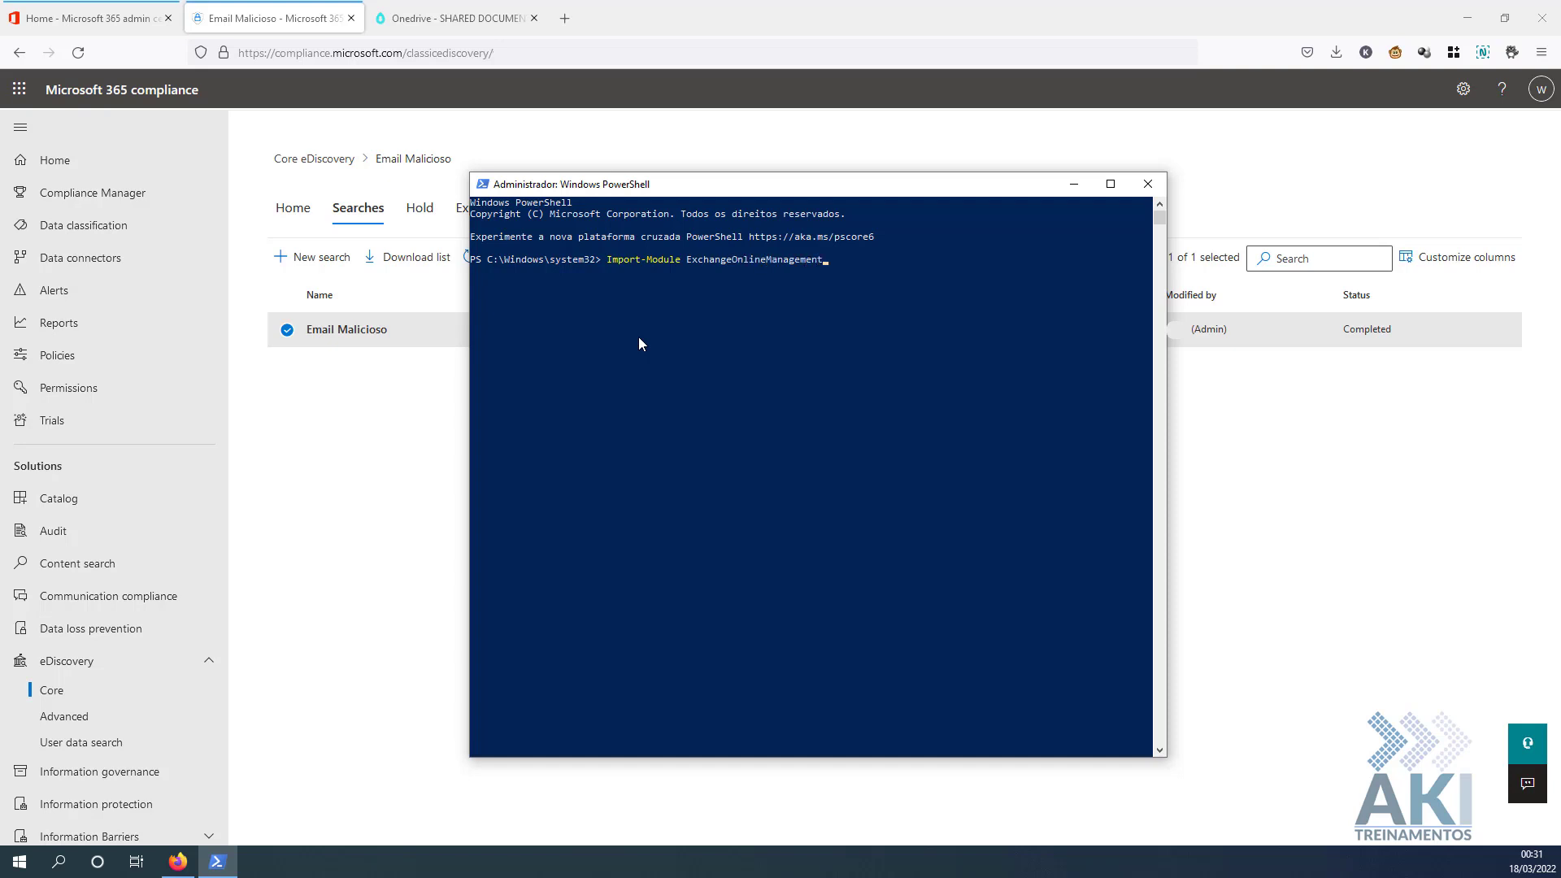
key(Return)
text(Connect-)
text(PPSSessio)
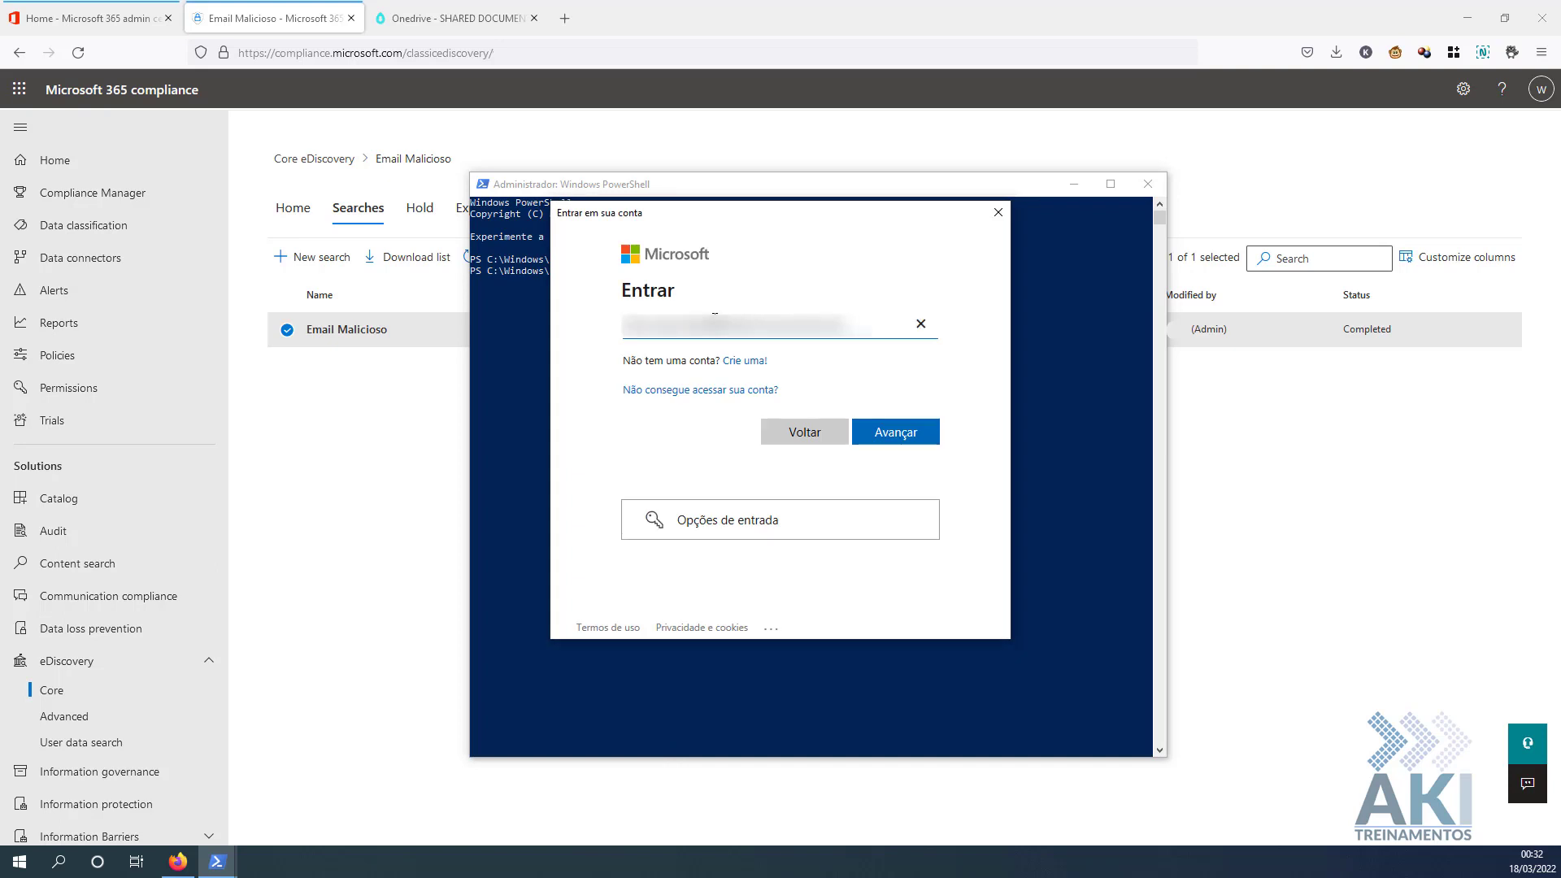
Sign in with the account name, the pasted password and the authenticator code to connect the compliance session
click(910, 444)
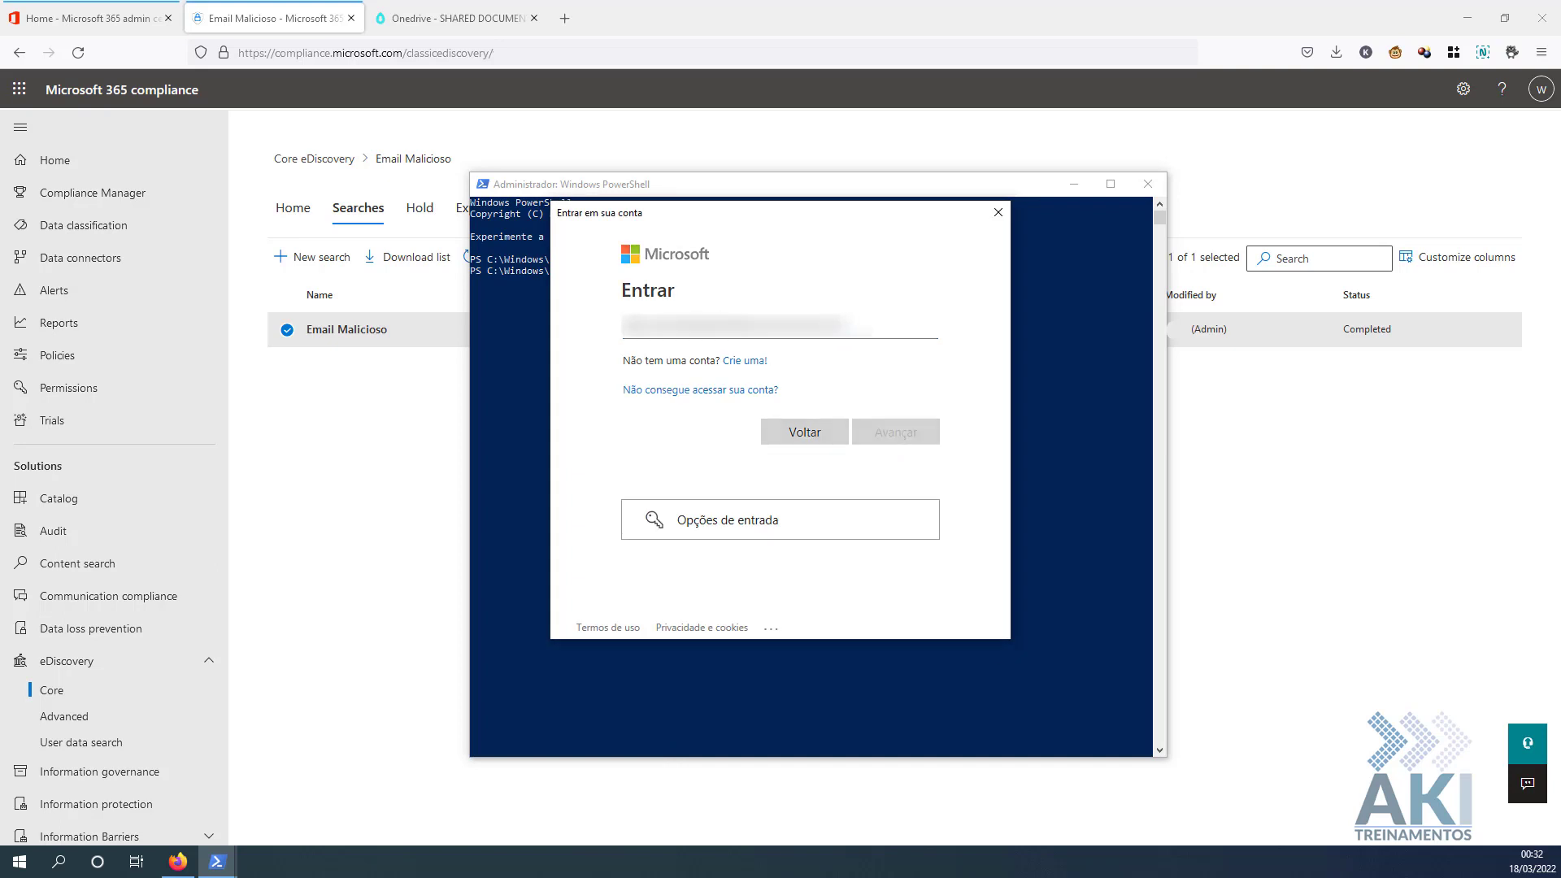
key(ctrl+v)
key(Return)
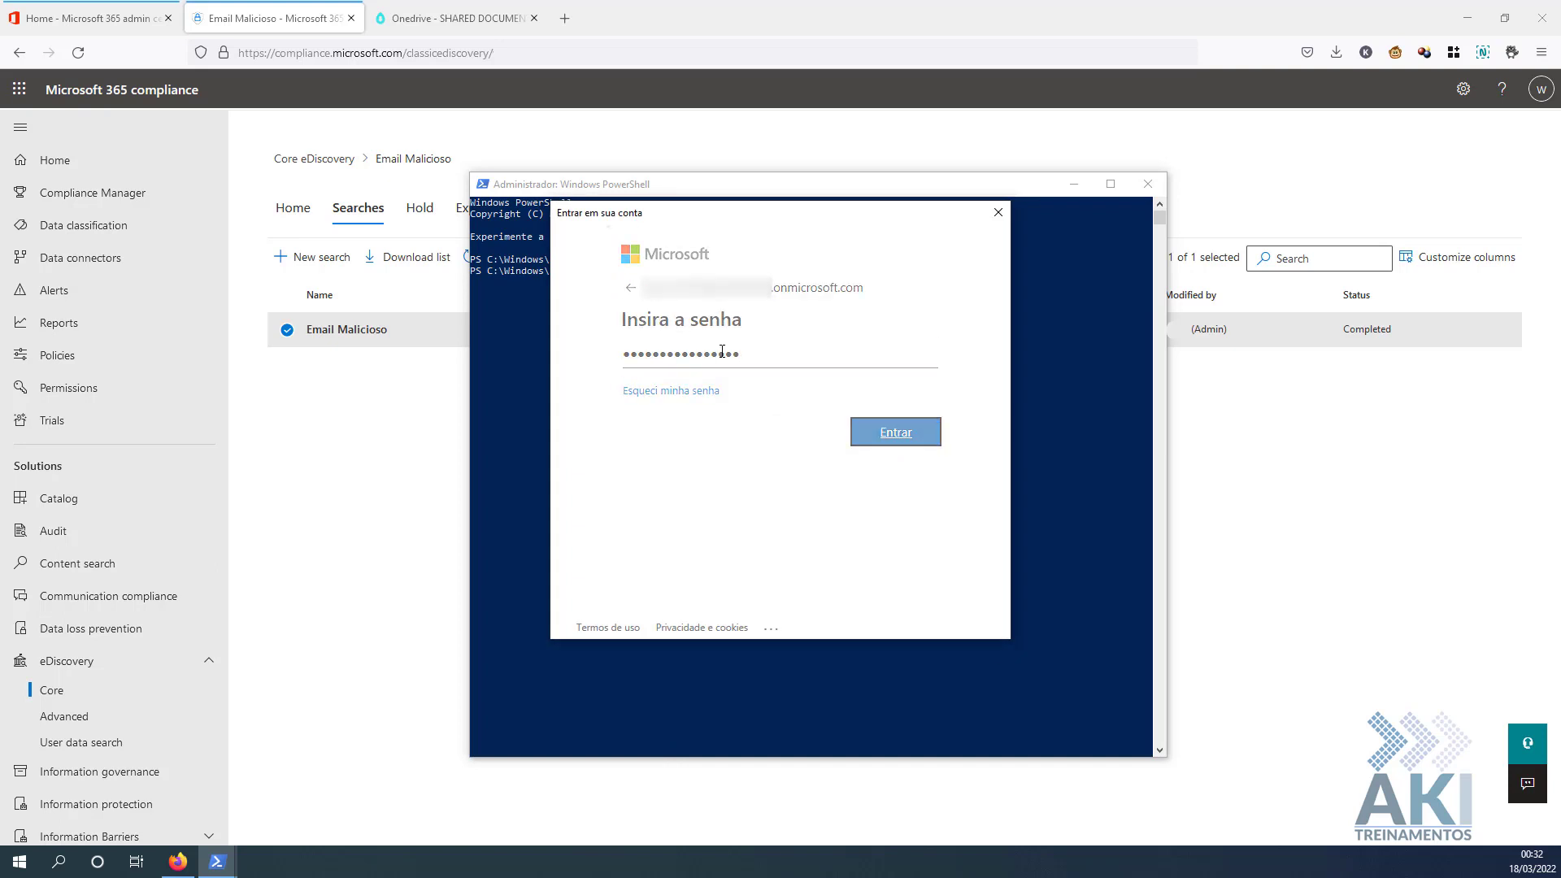
key(Return)
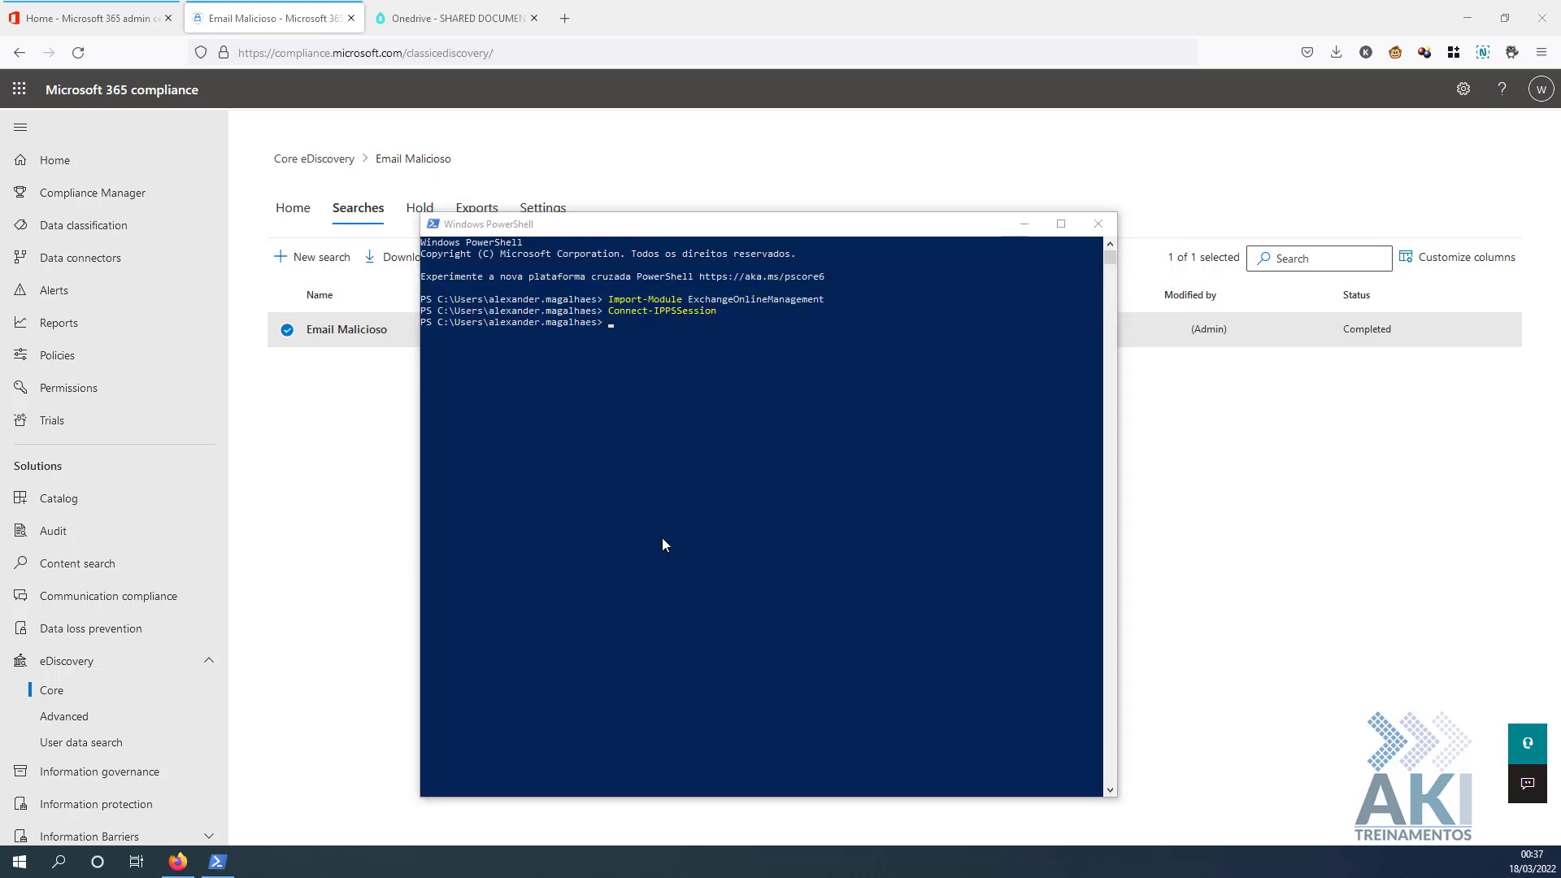
Run Get-ComplianceCase to list the Active 'Email Malicioso' case, then go to Content search in the compliance center
click(664, 423)
text(G)
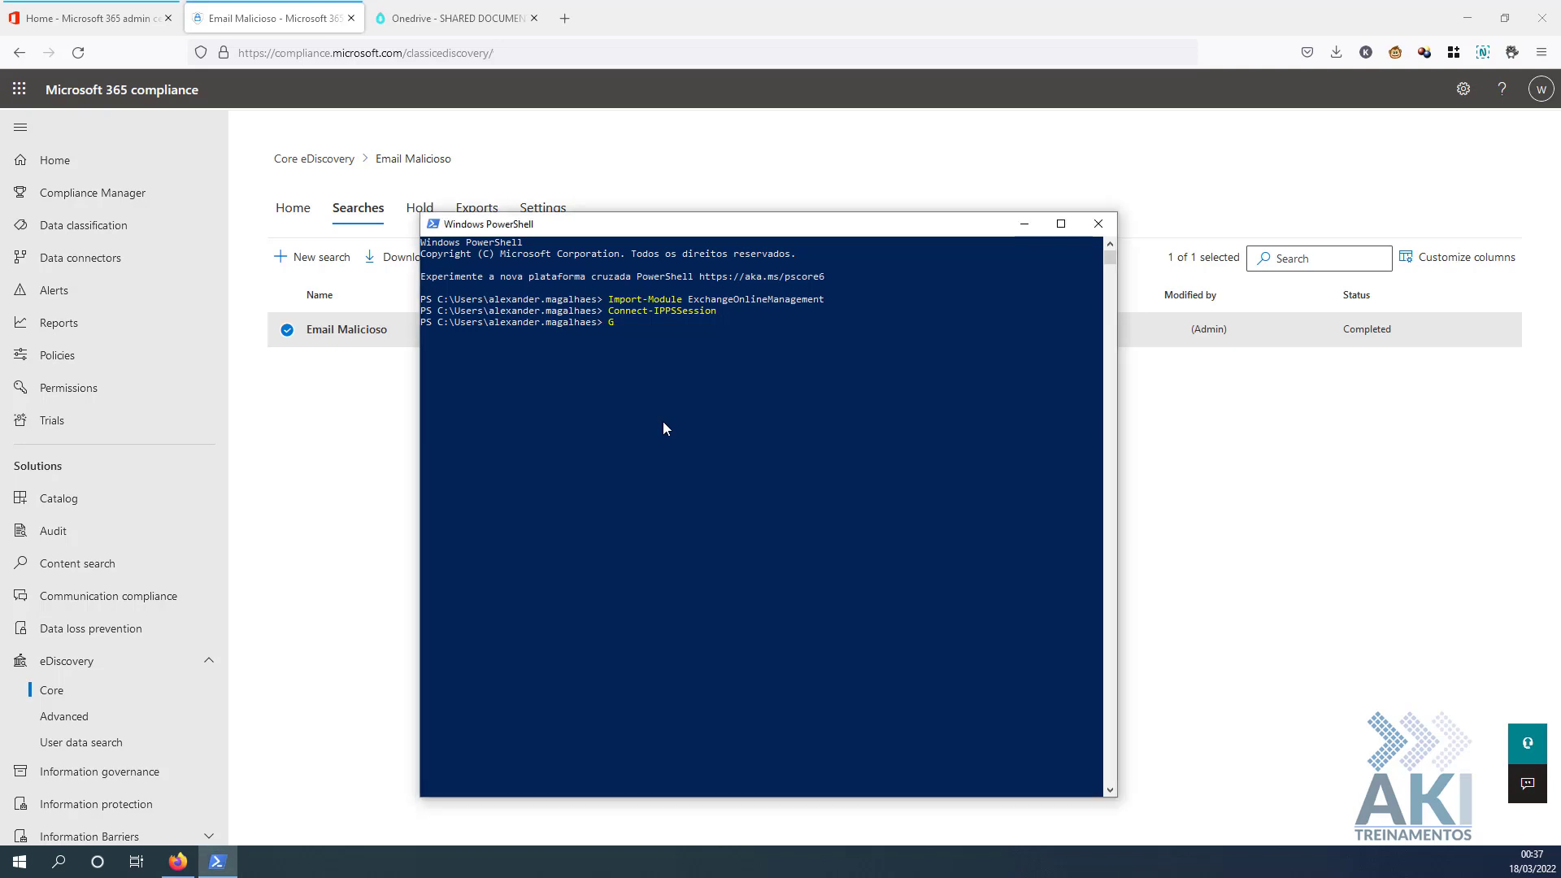
text(et-Compliance)
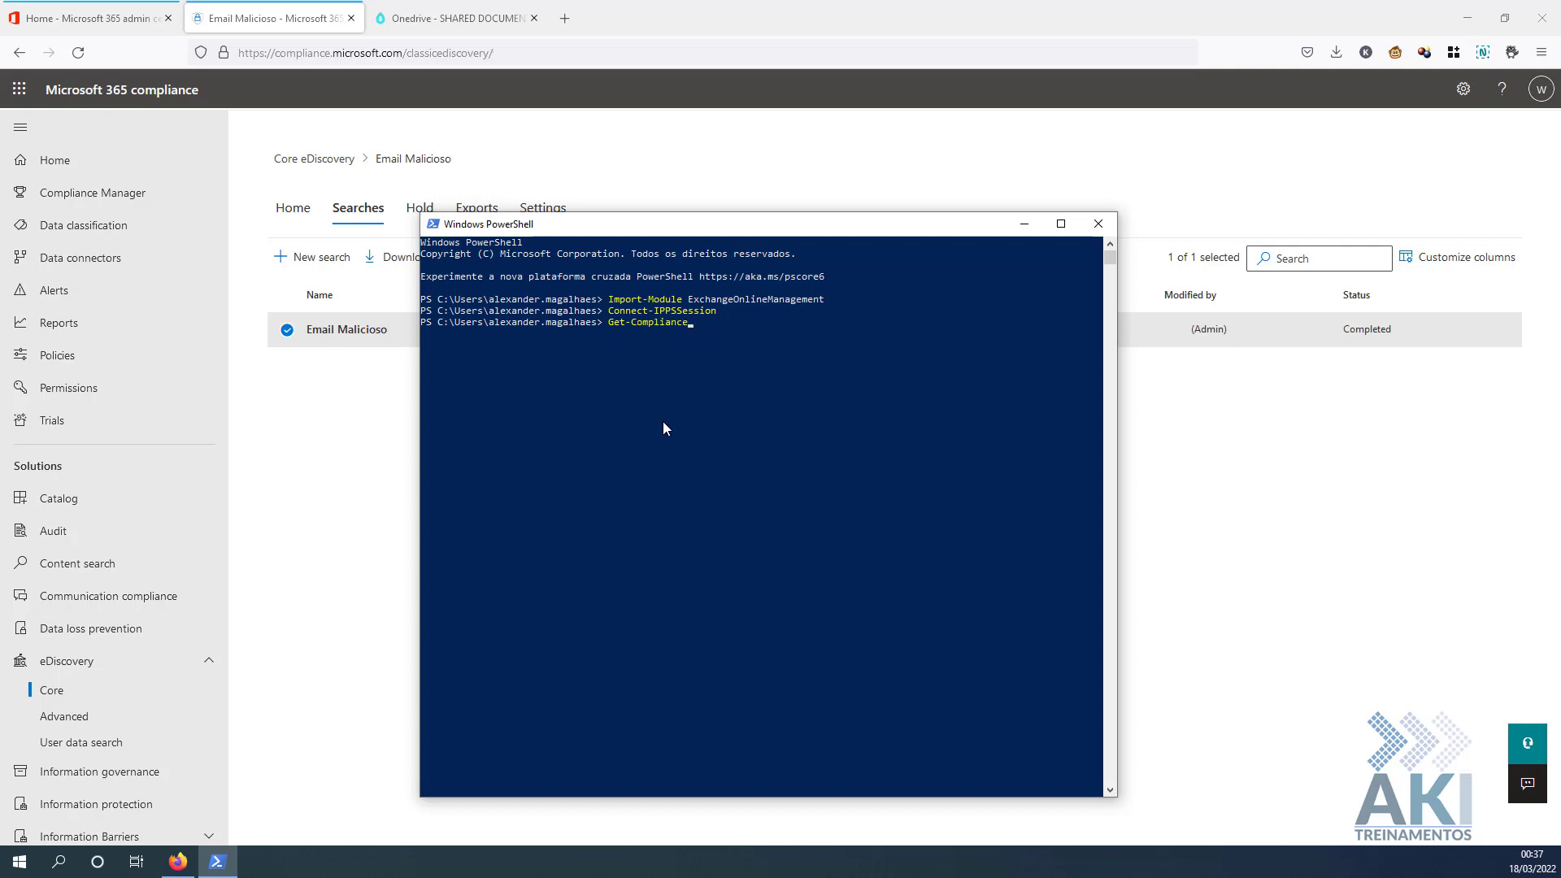
text(Case)
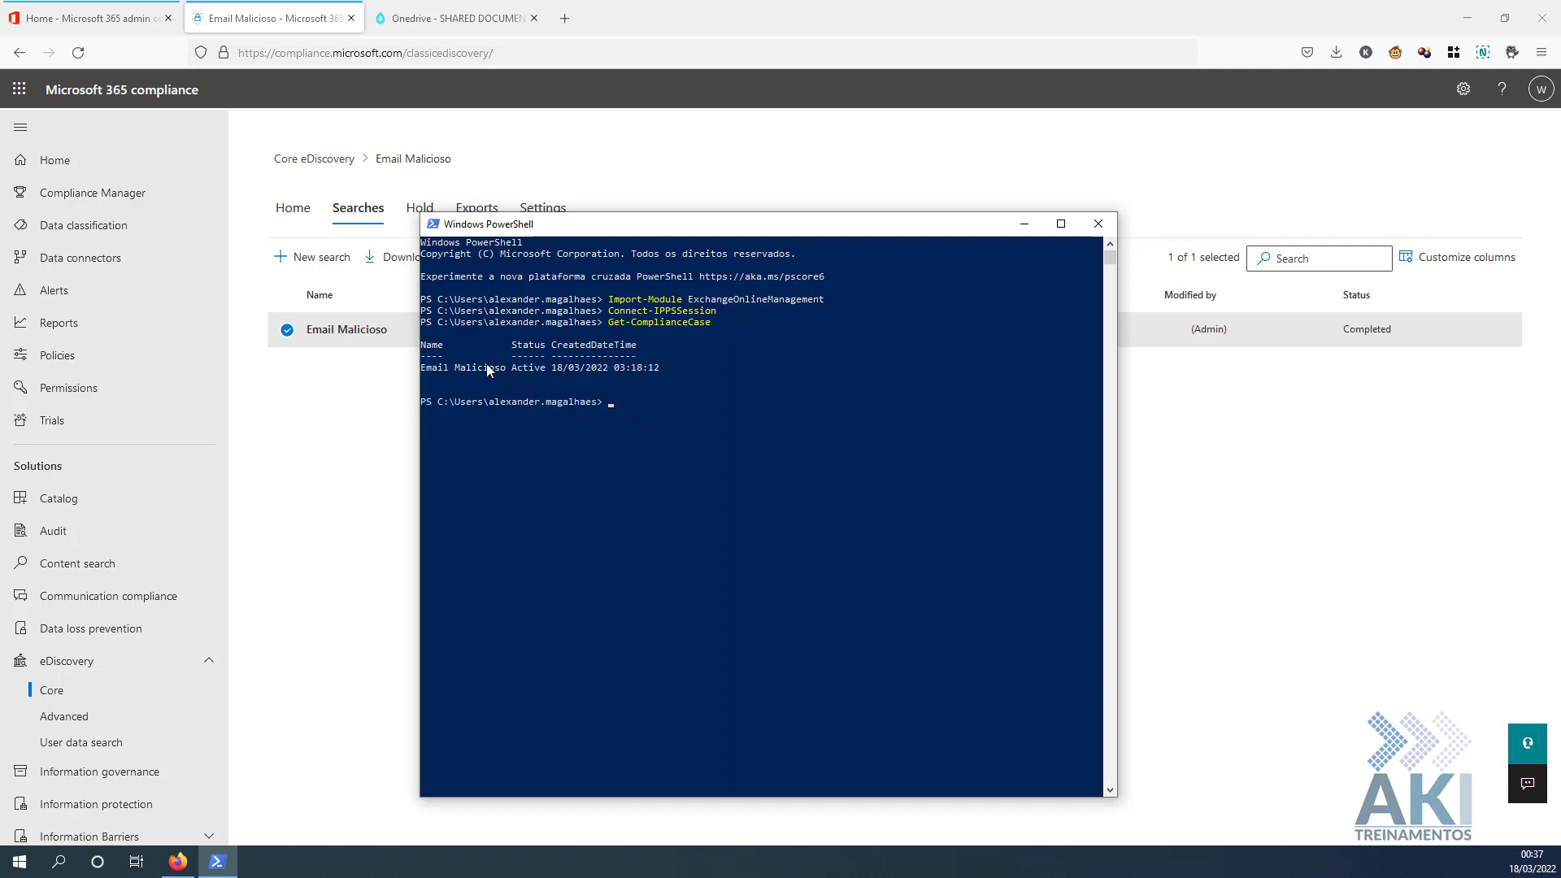
click(83, 579)
click(82, 578)
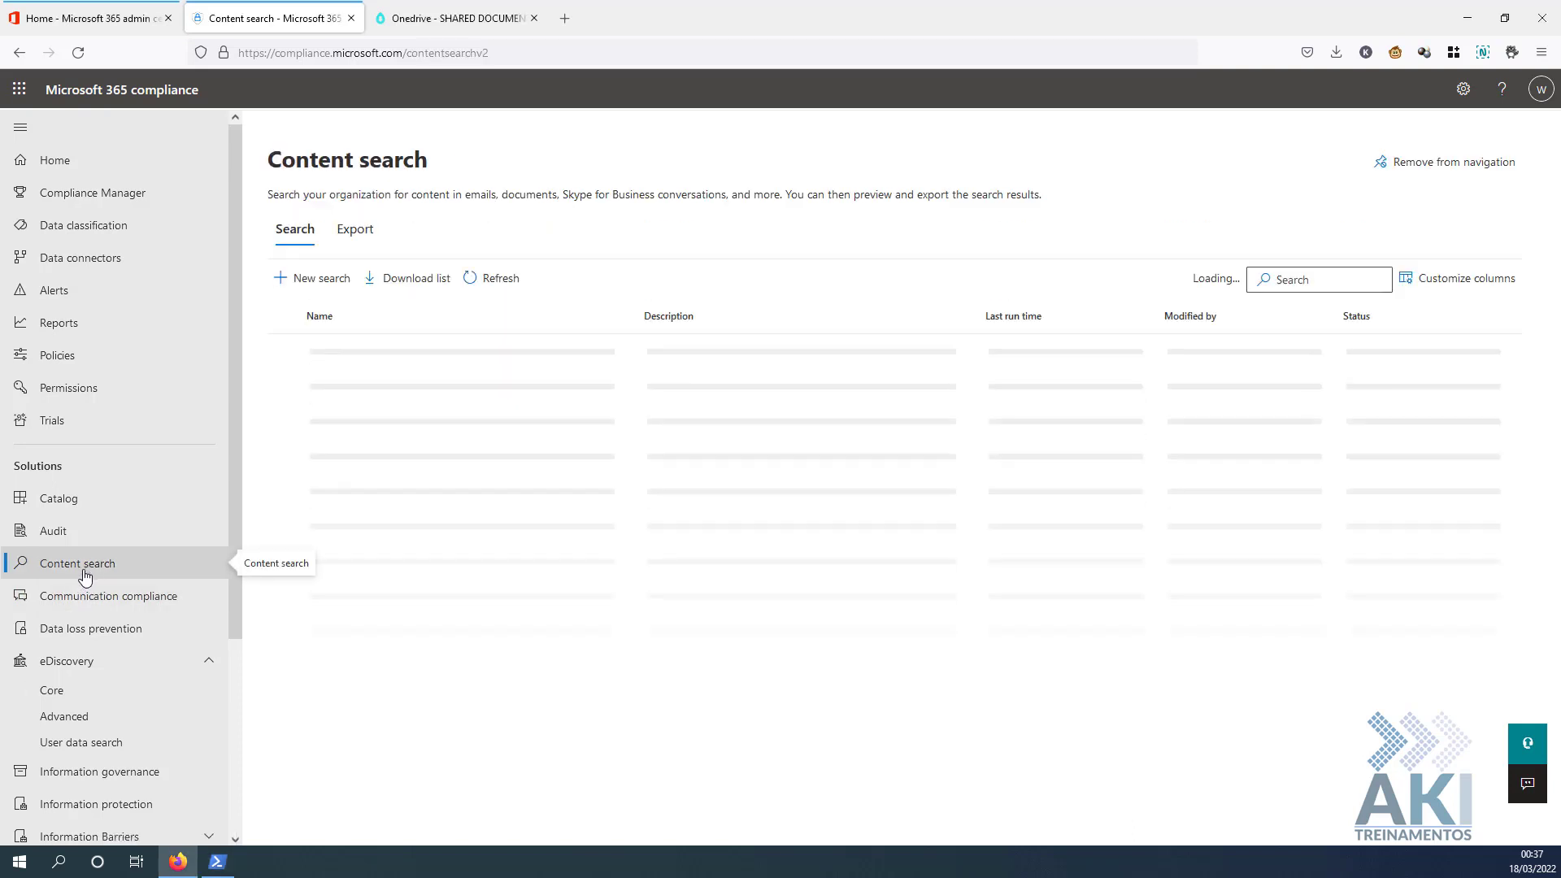